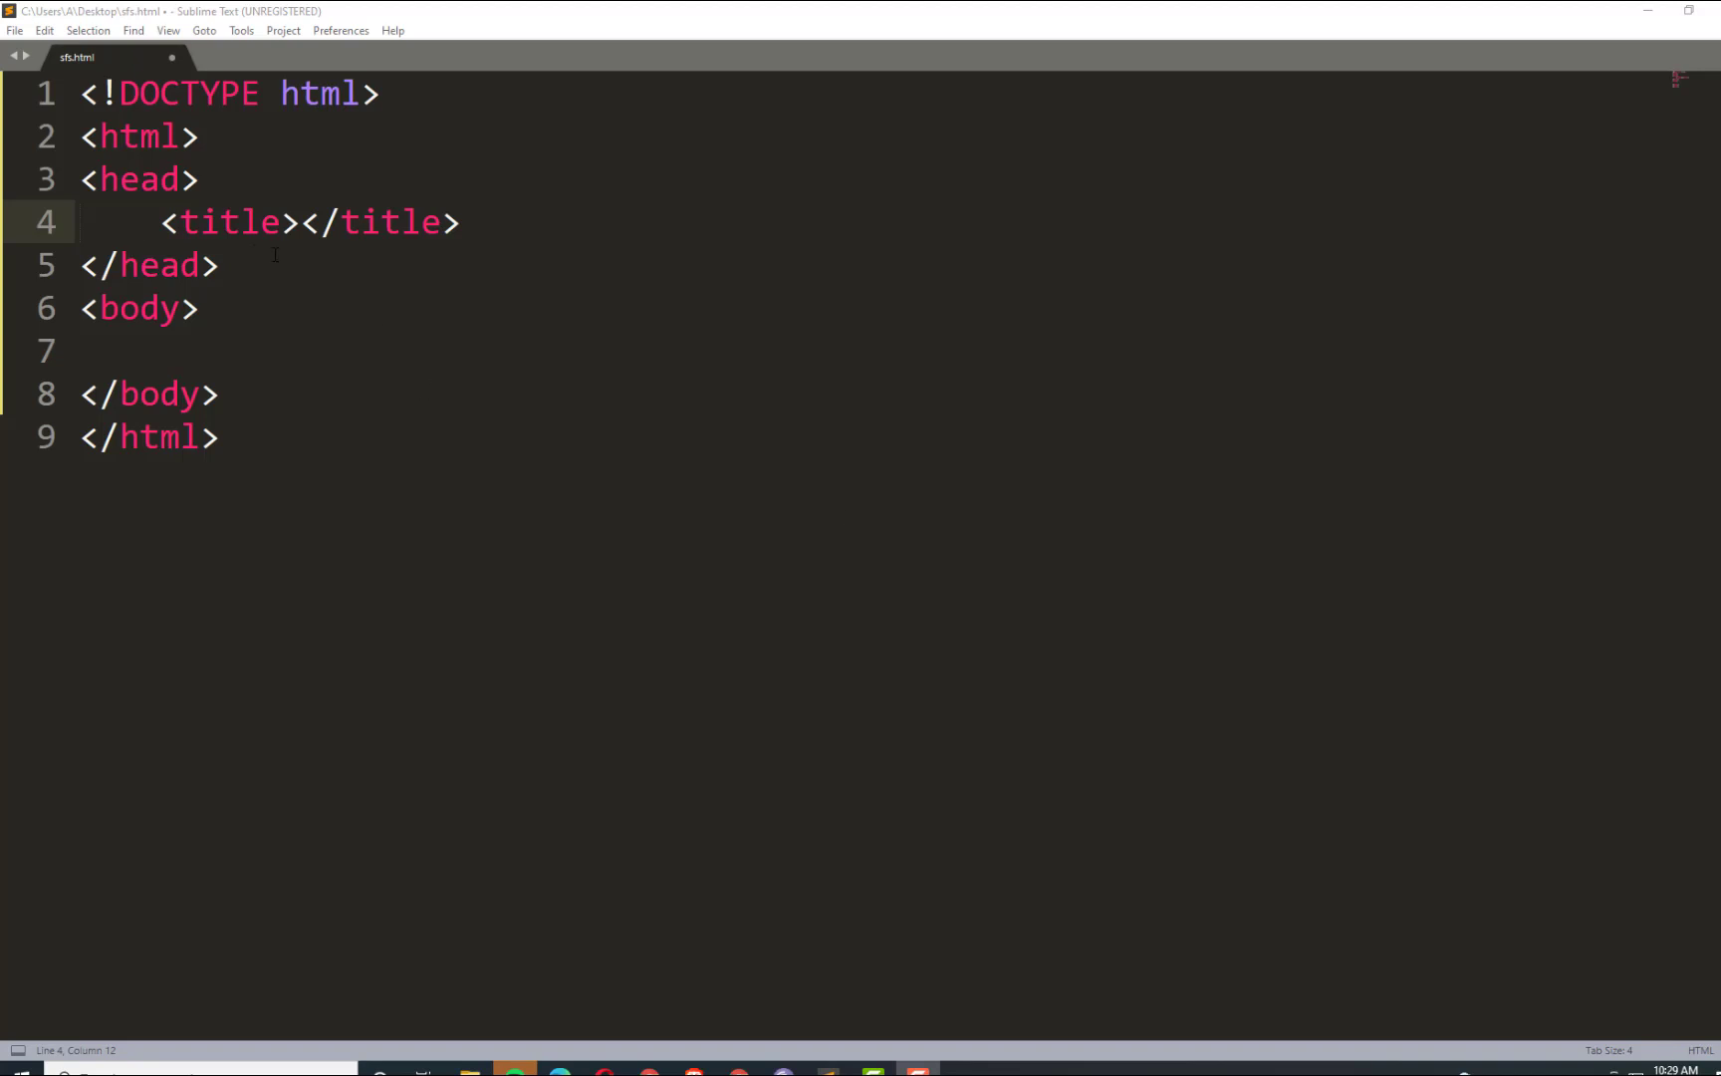
# Switch to Sublime Text and fill in 'Dropdowl List' as the page title.
pyautogui.hotkey('alt', 'Tab')
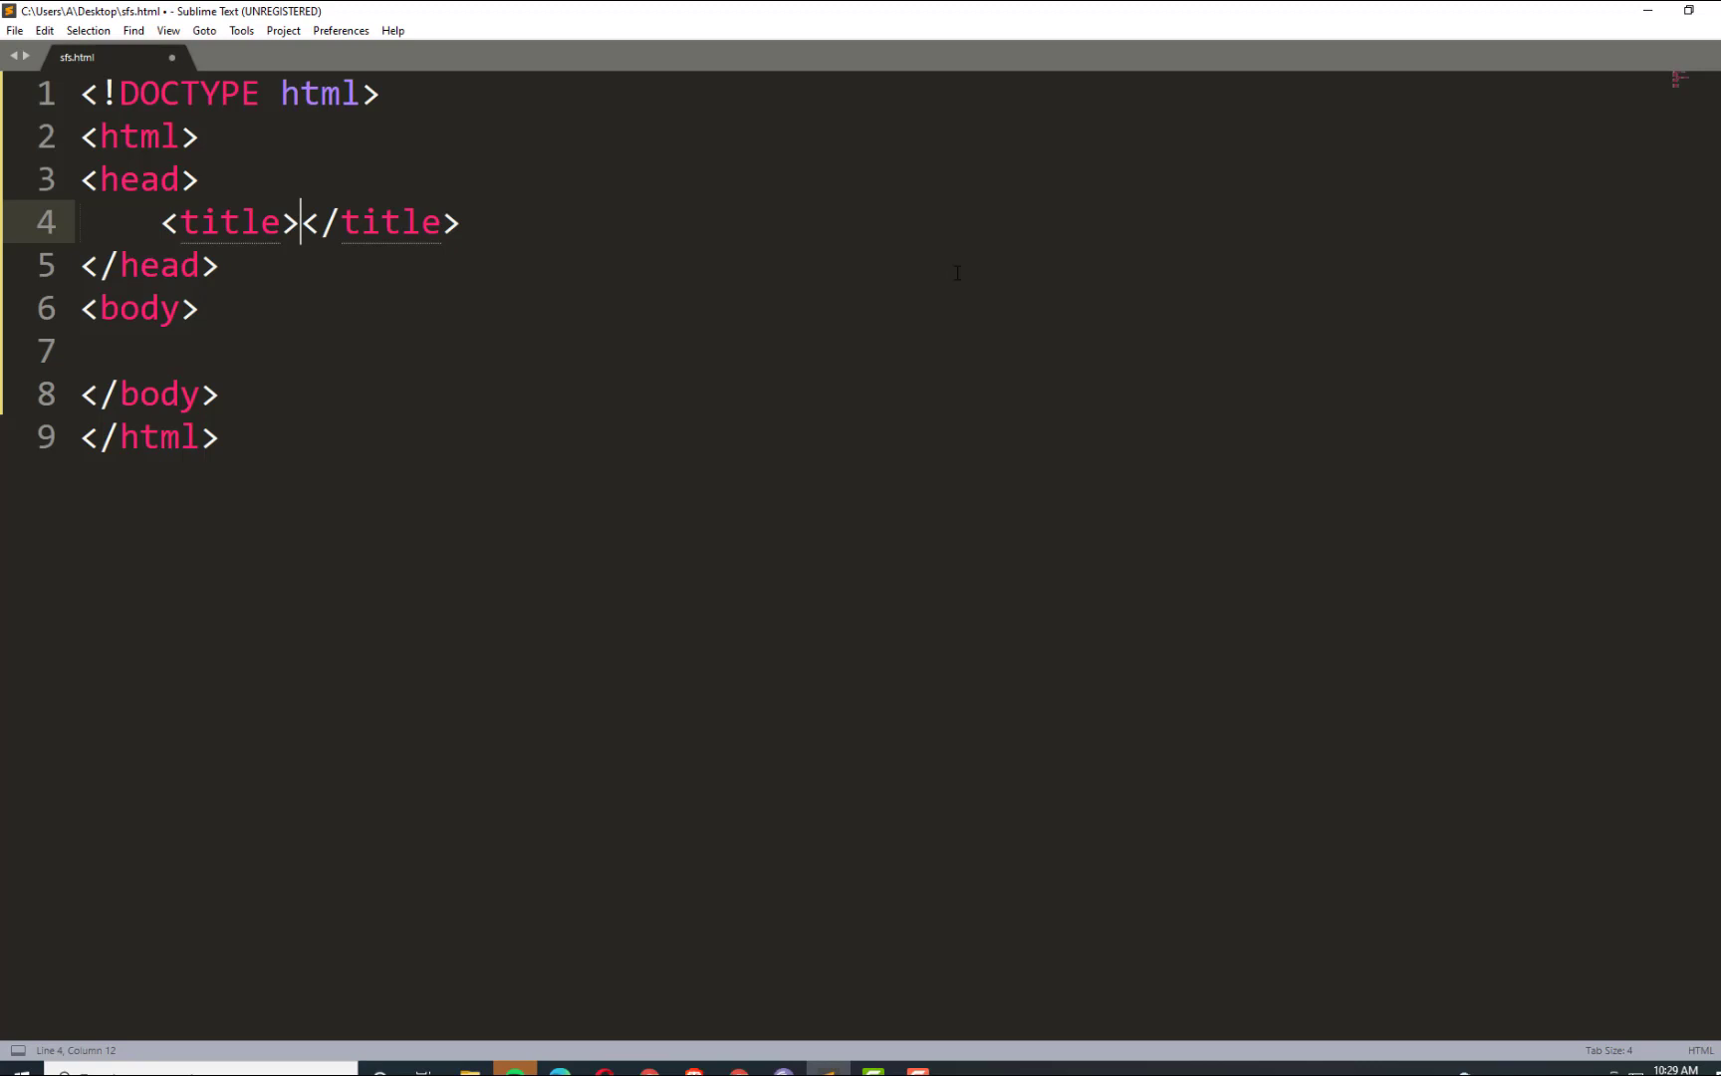
pyautogui.write('Drop')
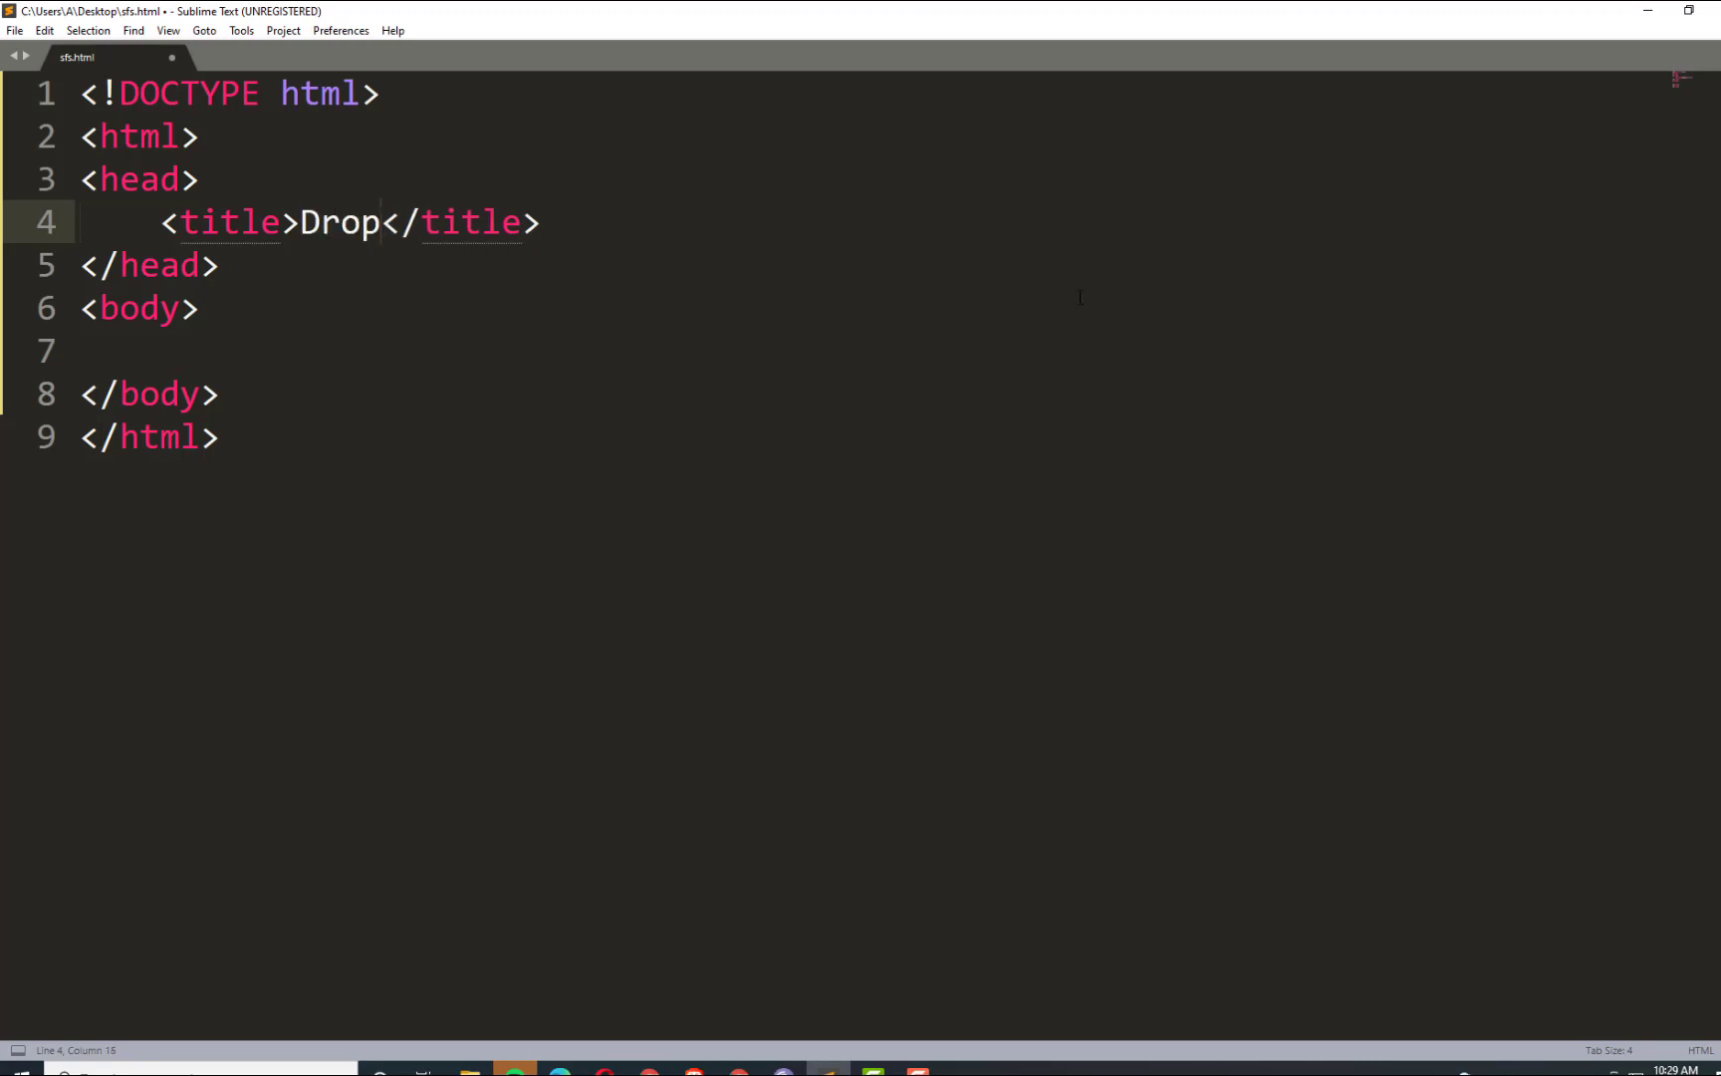
pyautogui.write('dowl ')
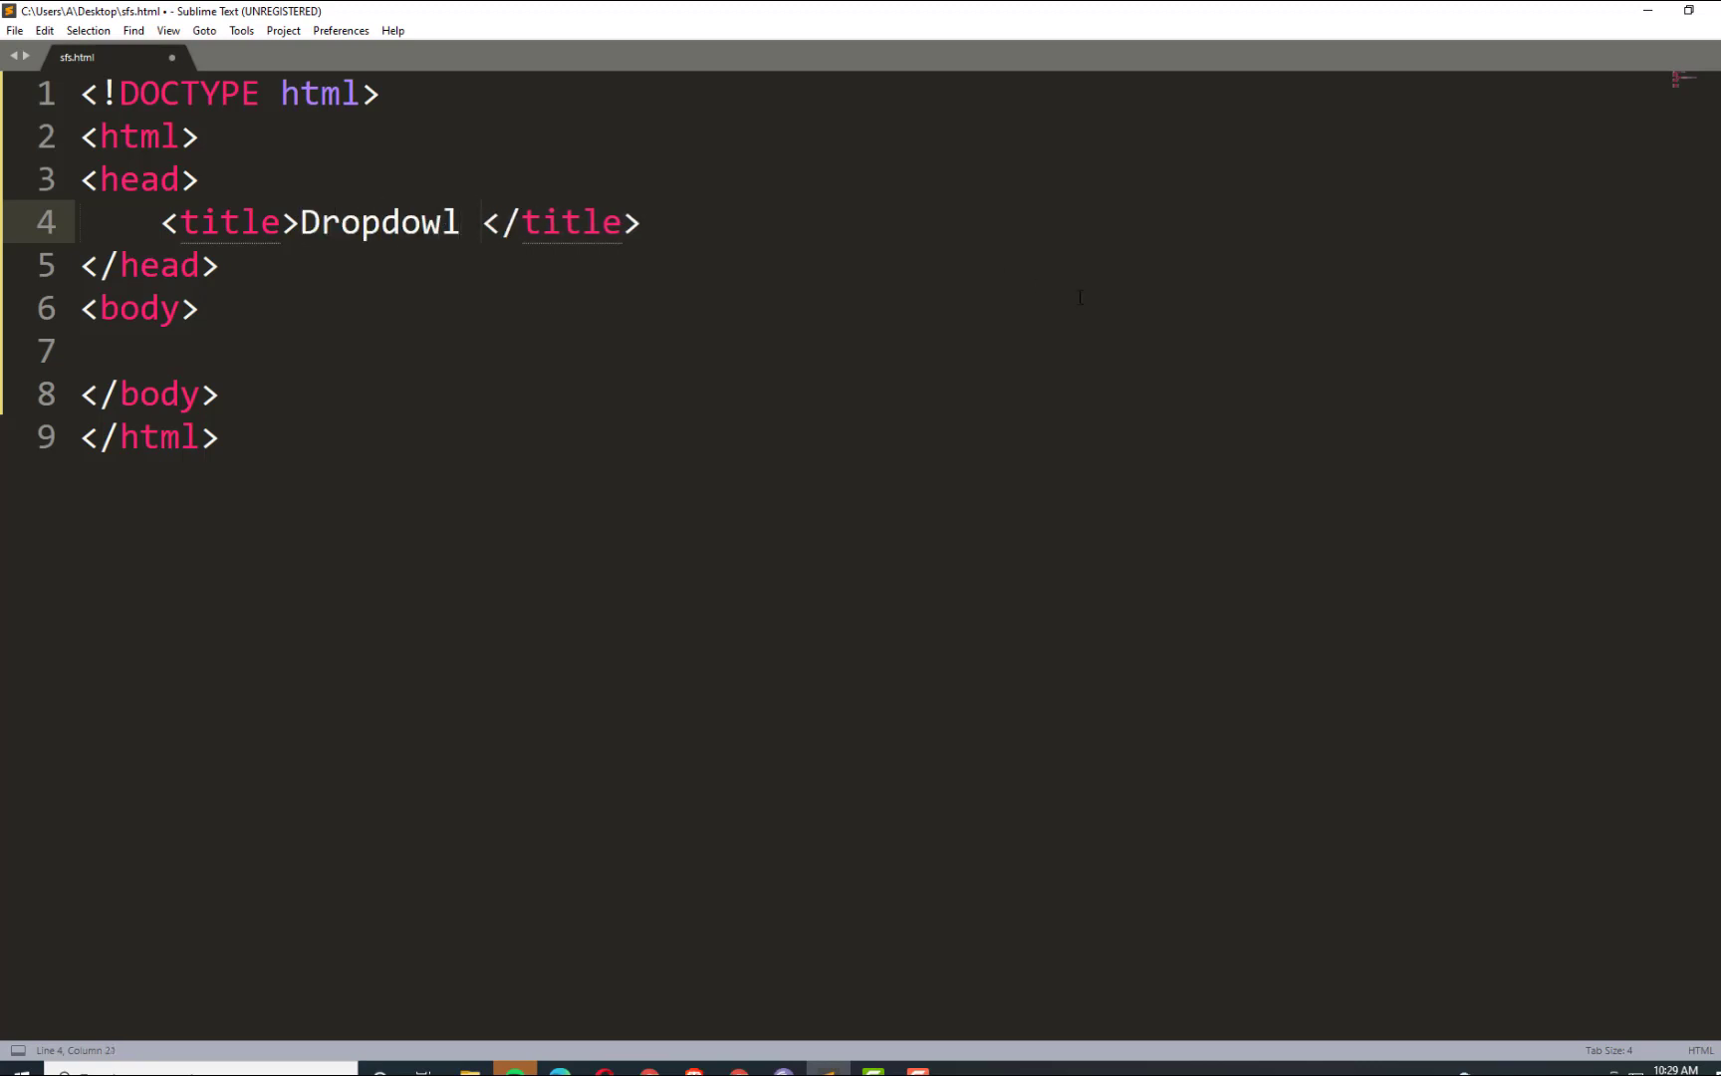
pyautogui.write('List')
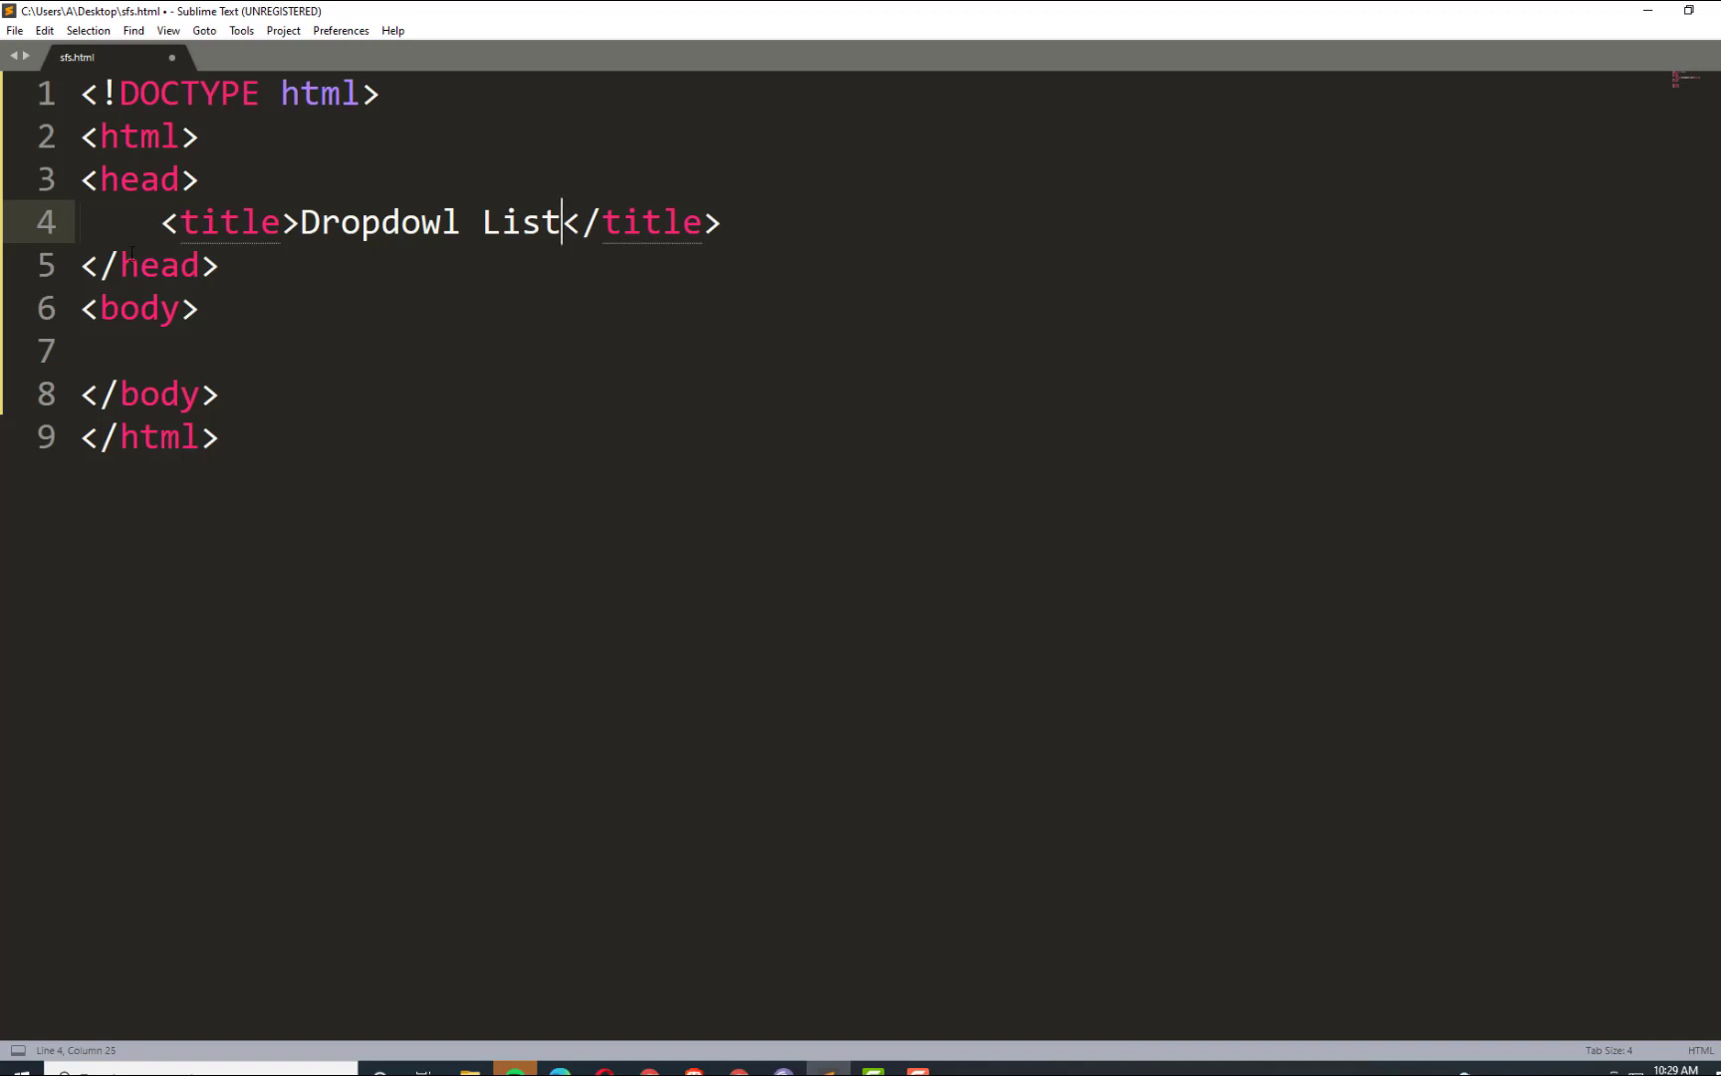
pyautogui.click(216, 320)
# Add a <p> paragraph reading 'Where do you live?' on a new body line.
pyautogui.click(205, 353)
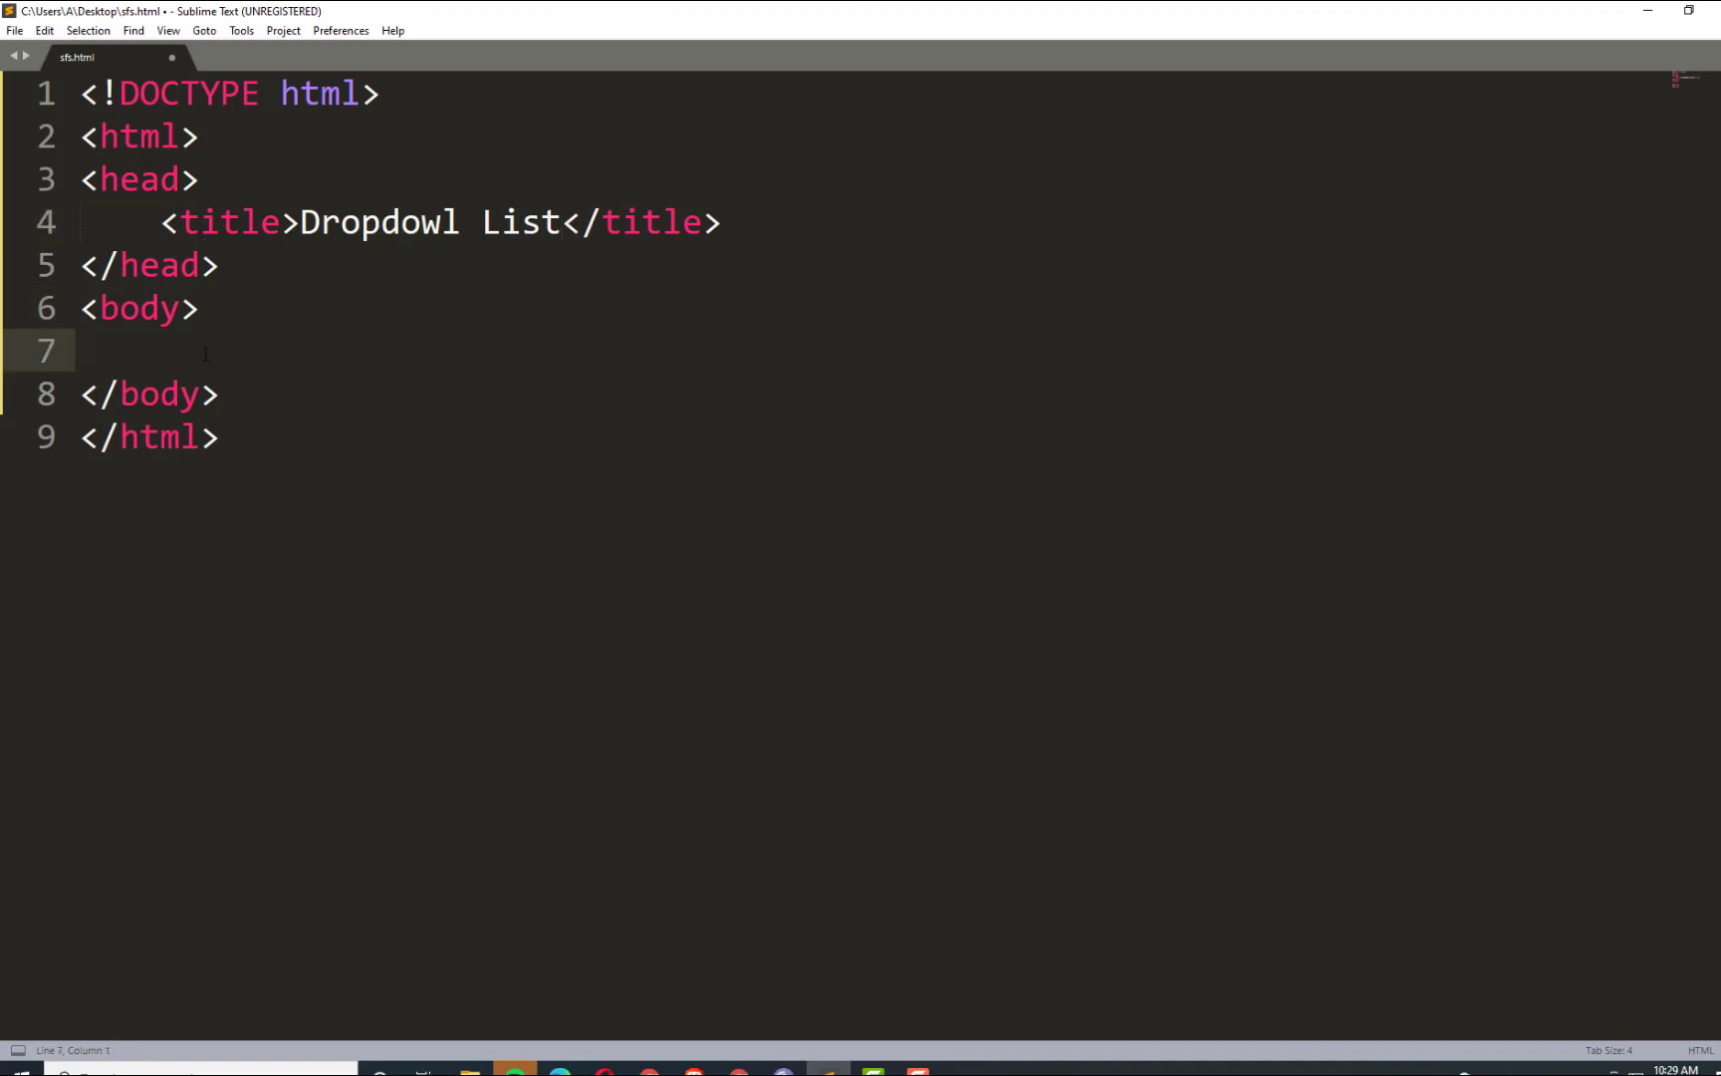
pyautogui.press('Return')
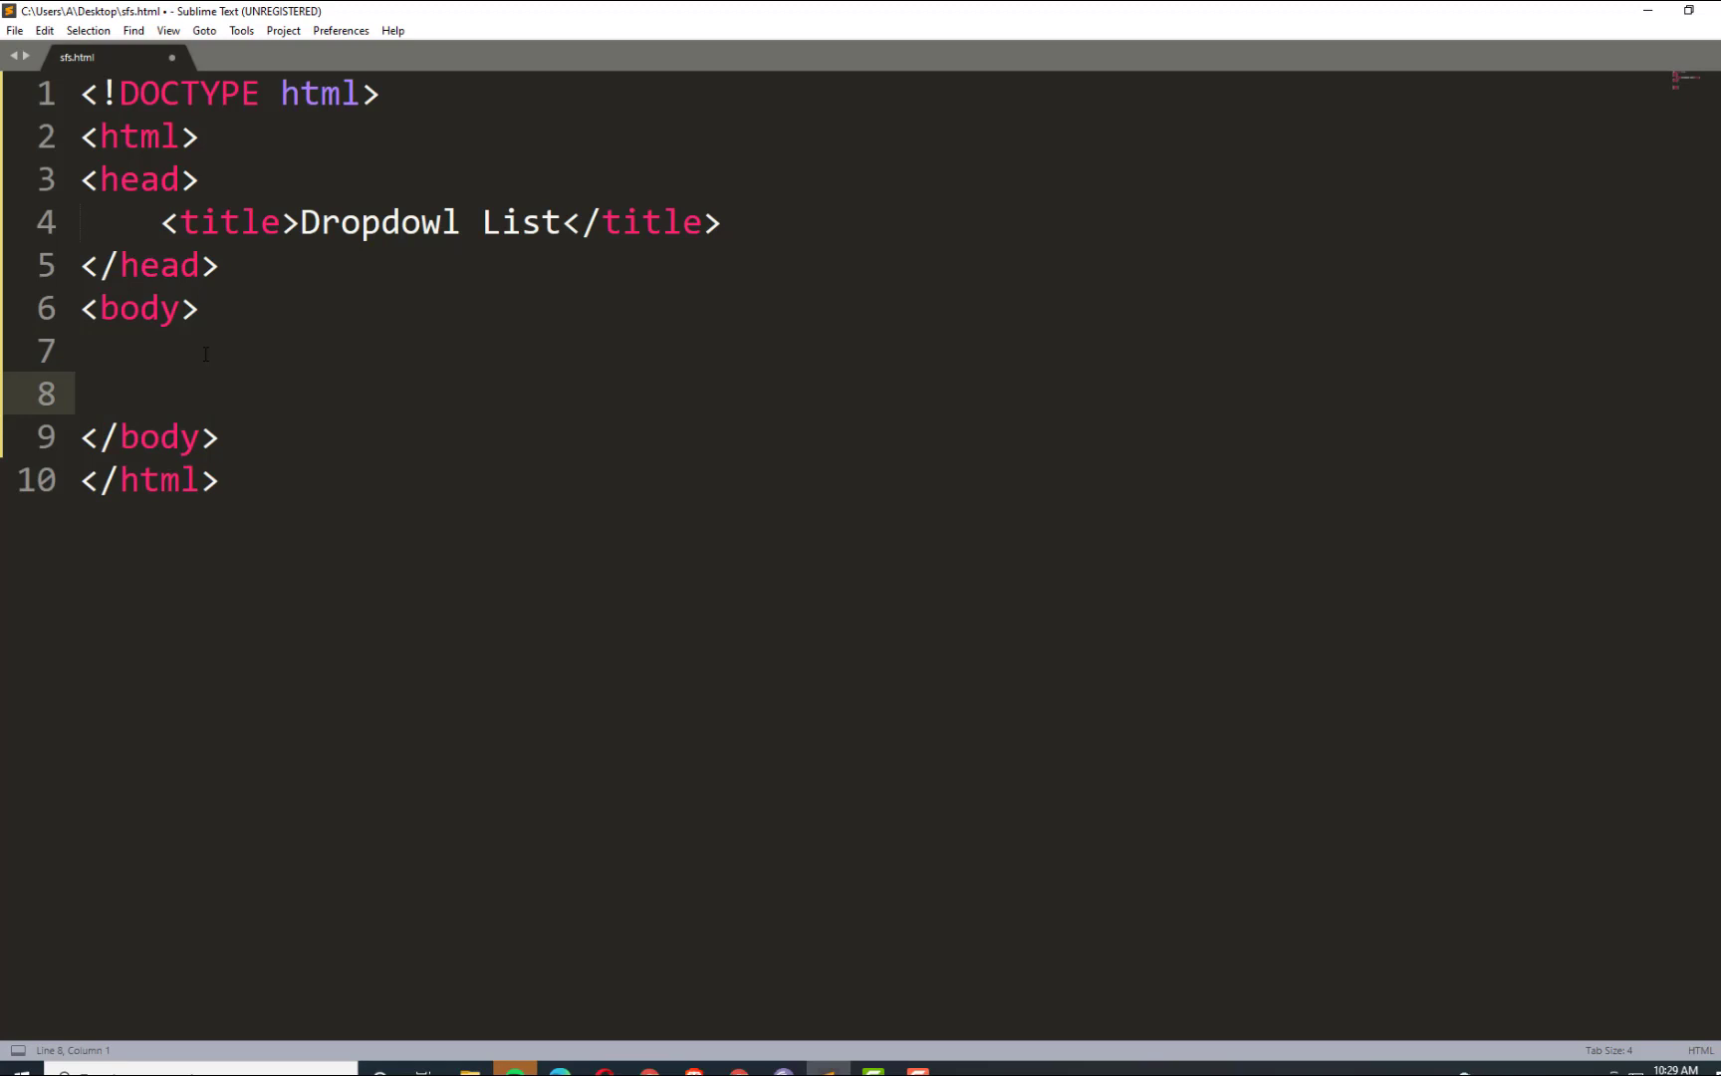
pyautogui.write('<>')
pyautogui.press('Left')
pyautogui.write('p')
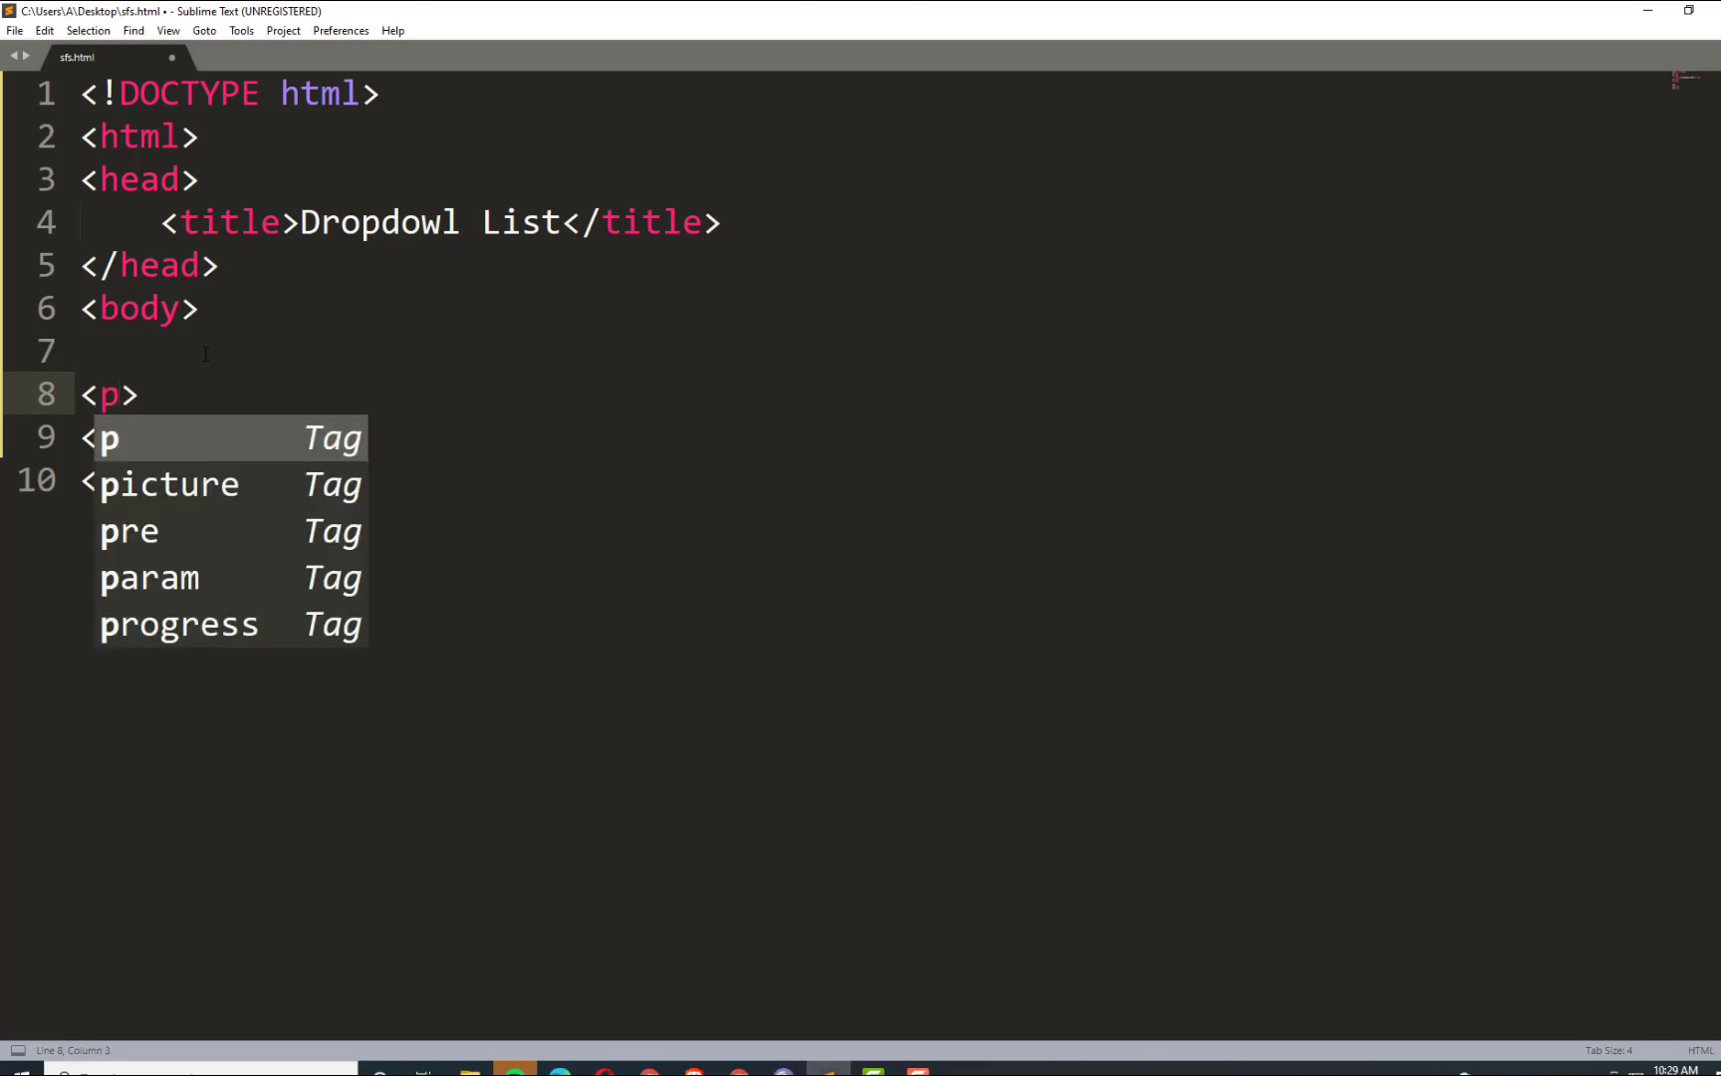
pyautogui.press('Escape')
pyautogui.press('Tab')
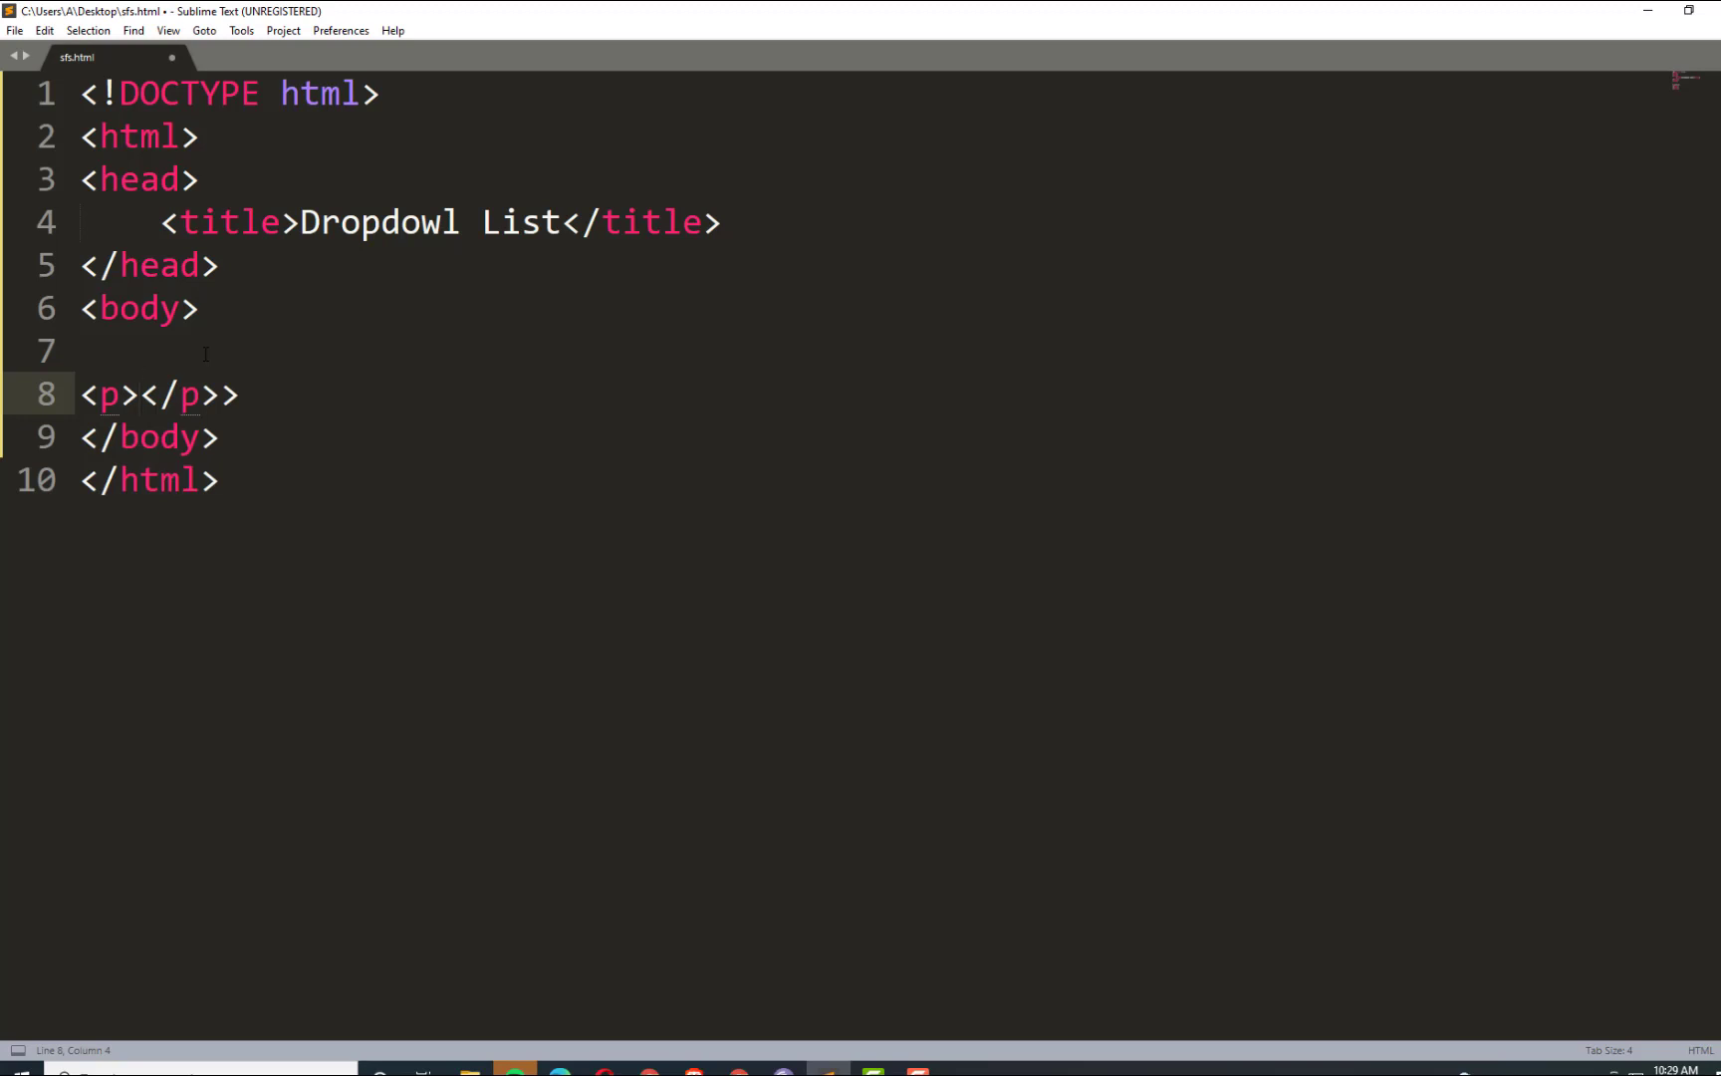
pyautogui.write('Where ')
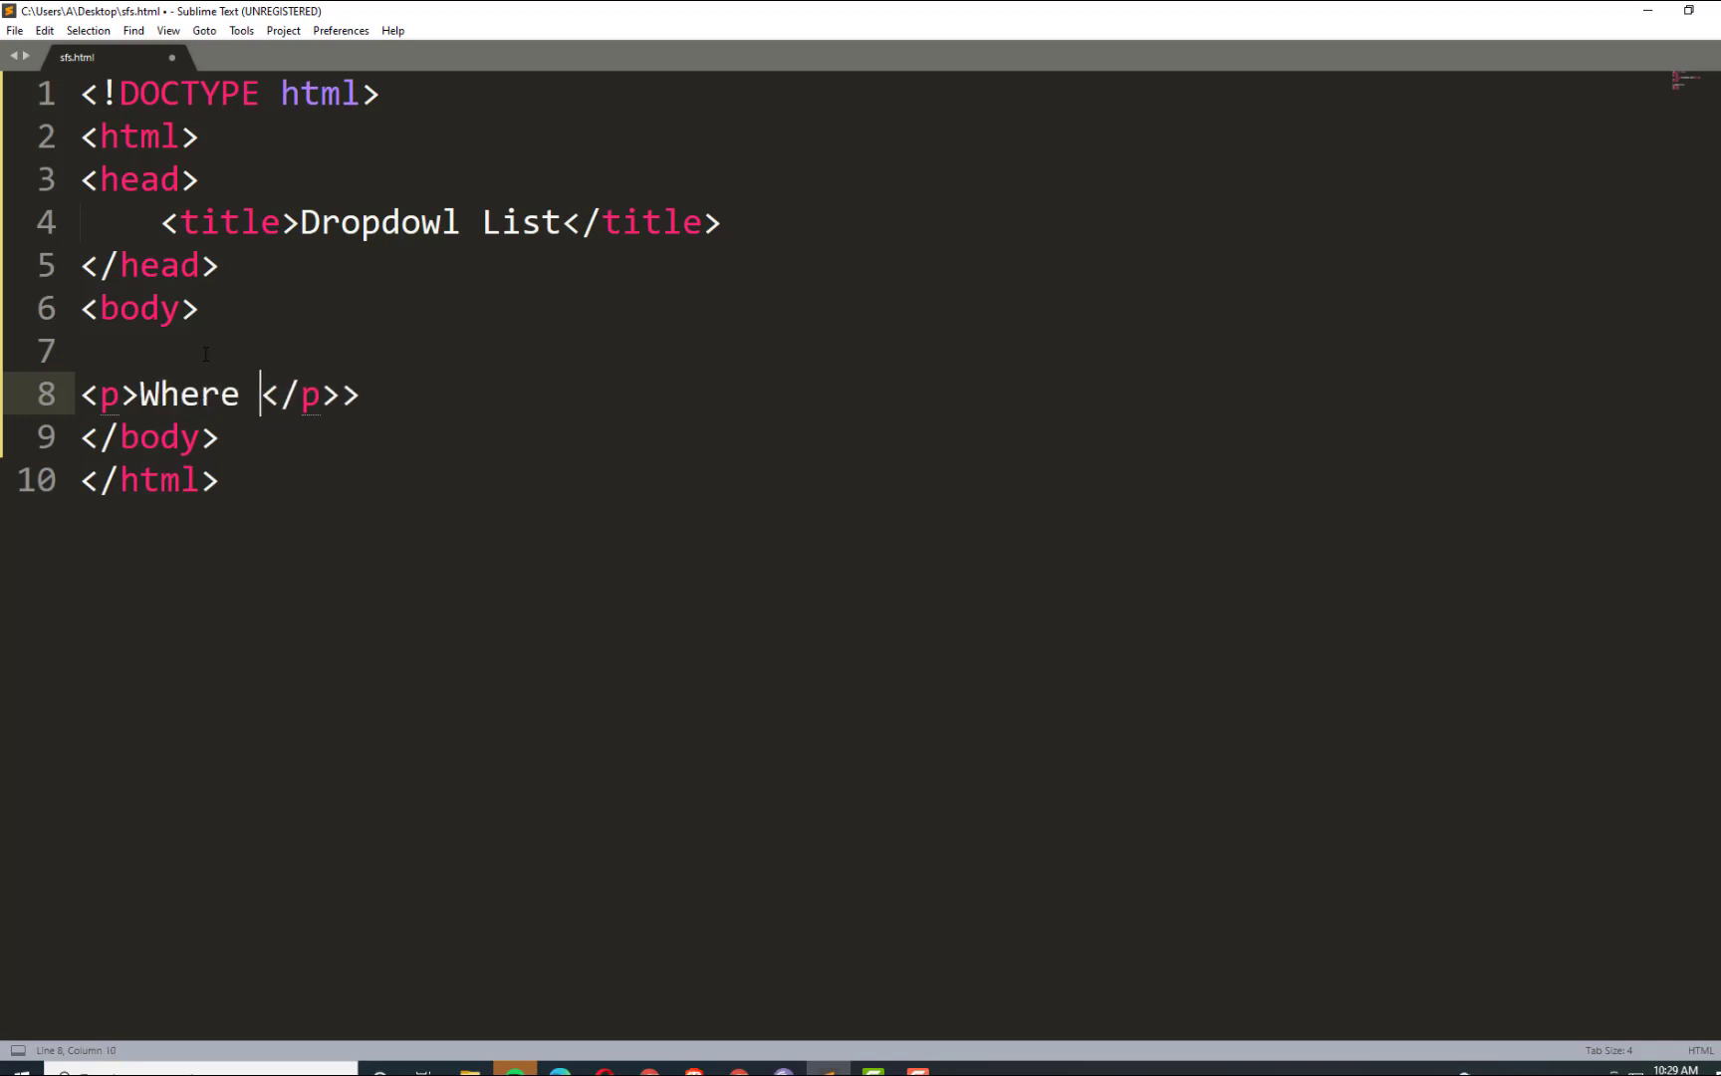
pyautogui.write('do you l')
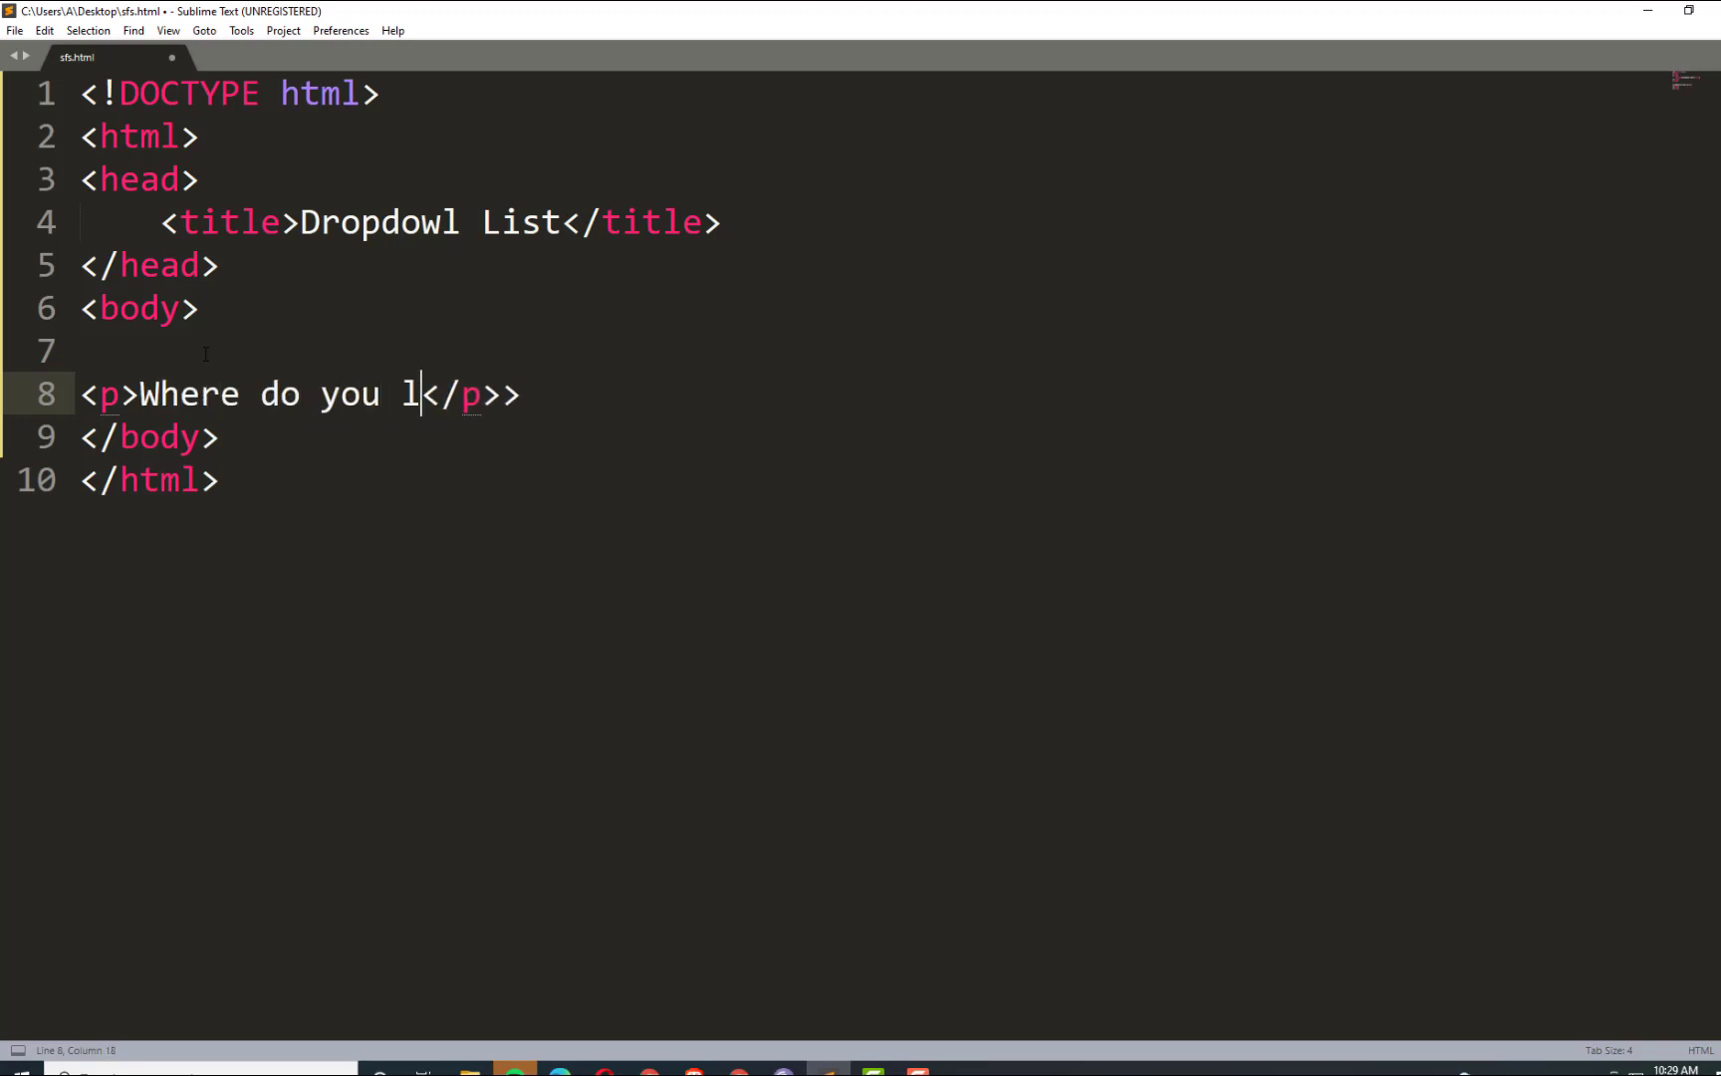
pyautogui.write('ive?')
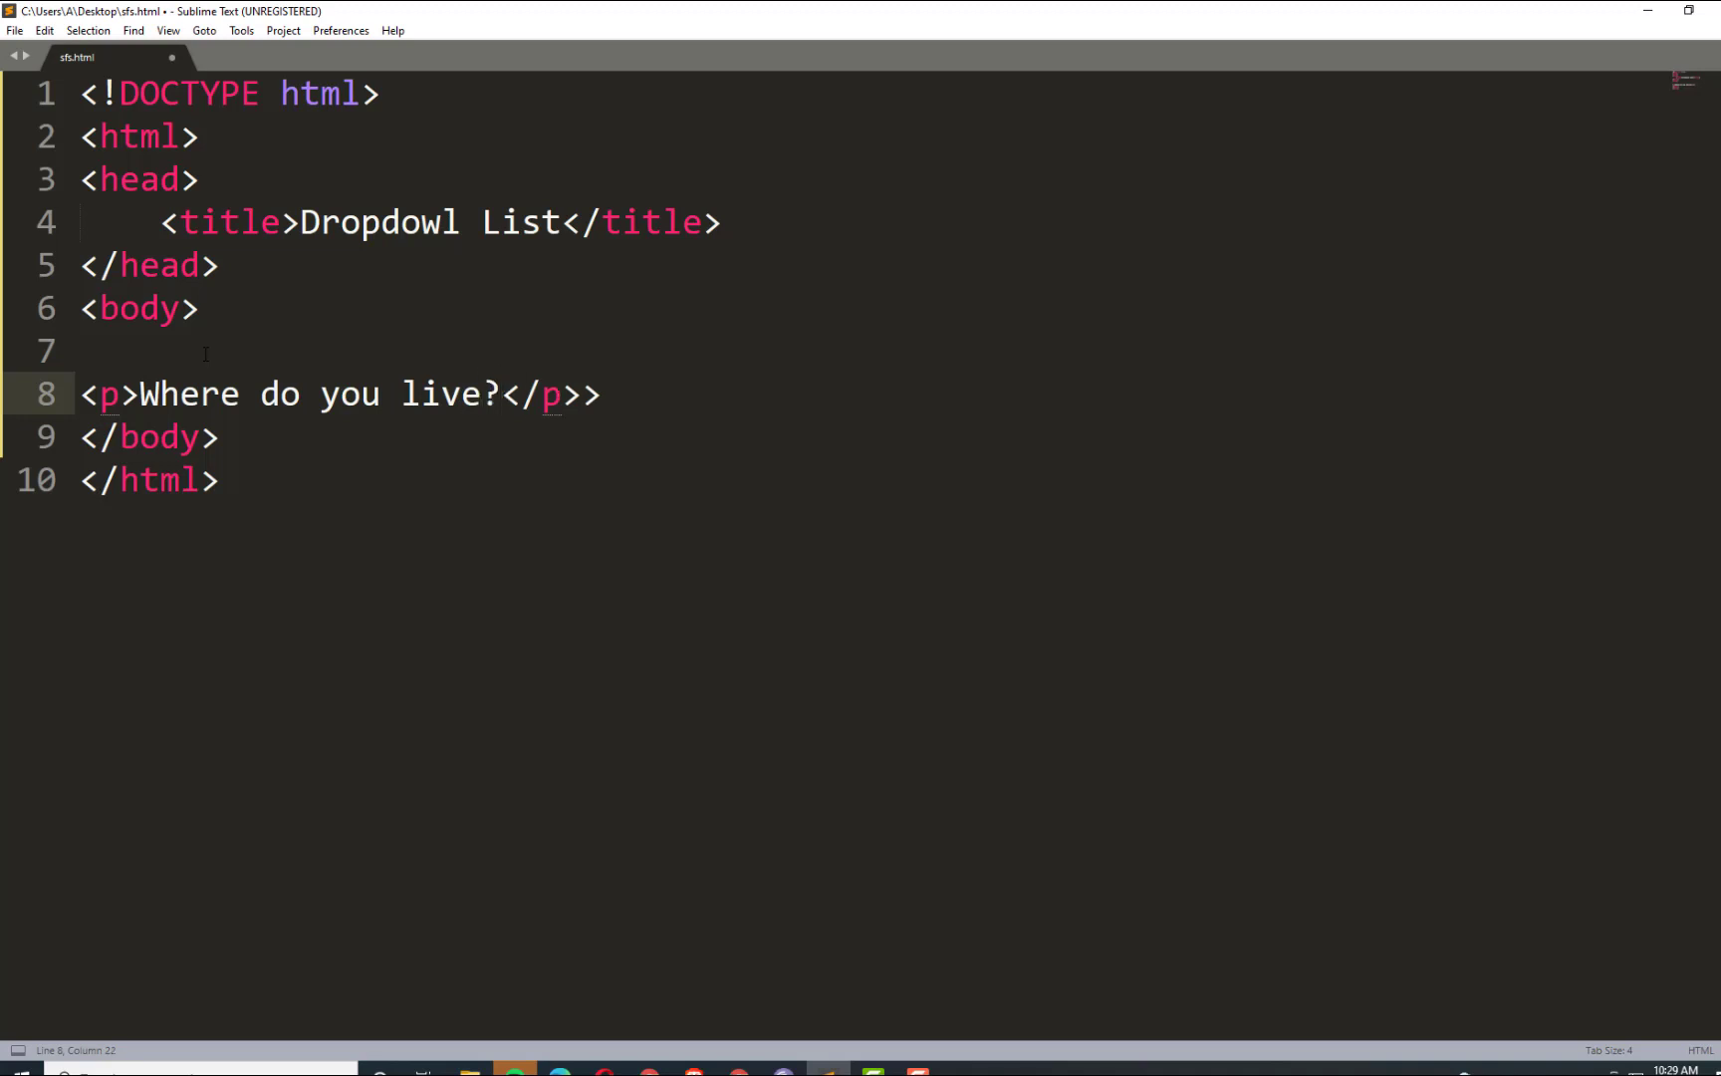
pyautogui.press('Right')
pyautogui.press('Right')
pyautogui.press('Right')
pyautogui.press('Right')
pyautogui.press('BackSpace')
pyautogui.press('Right')
pyautogui.press('Return')
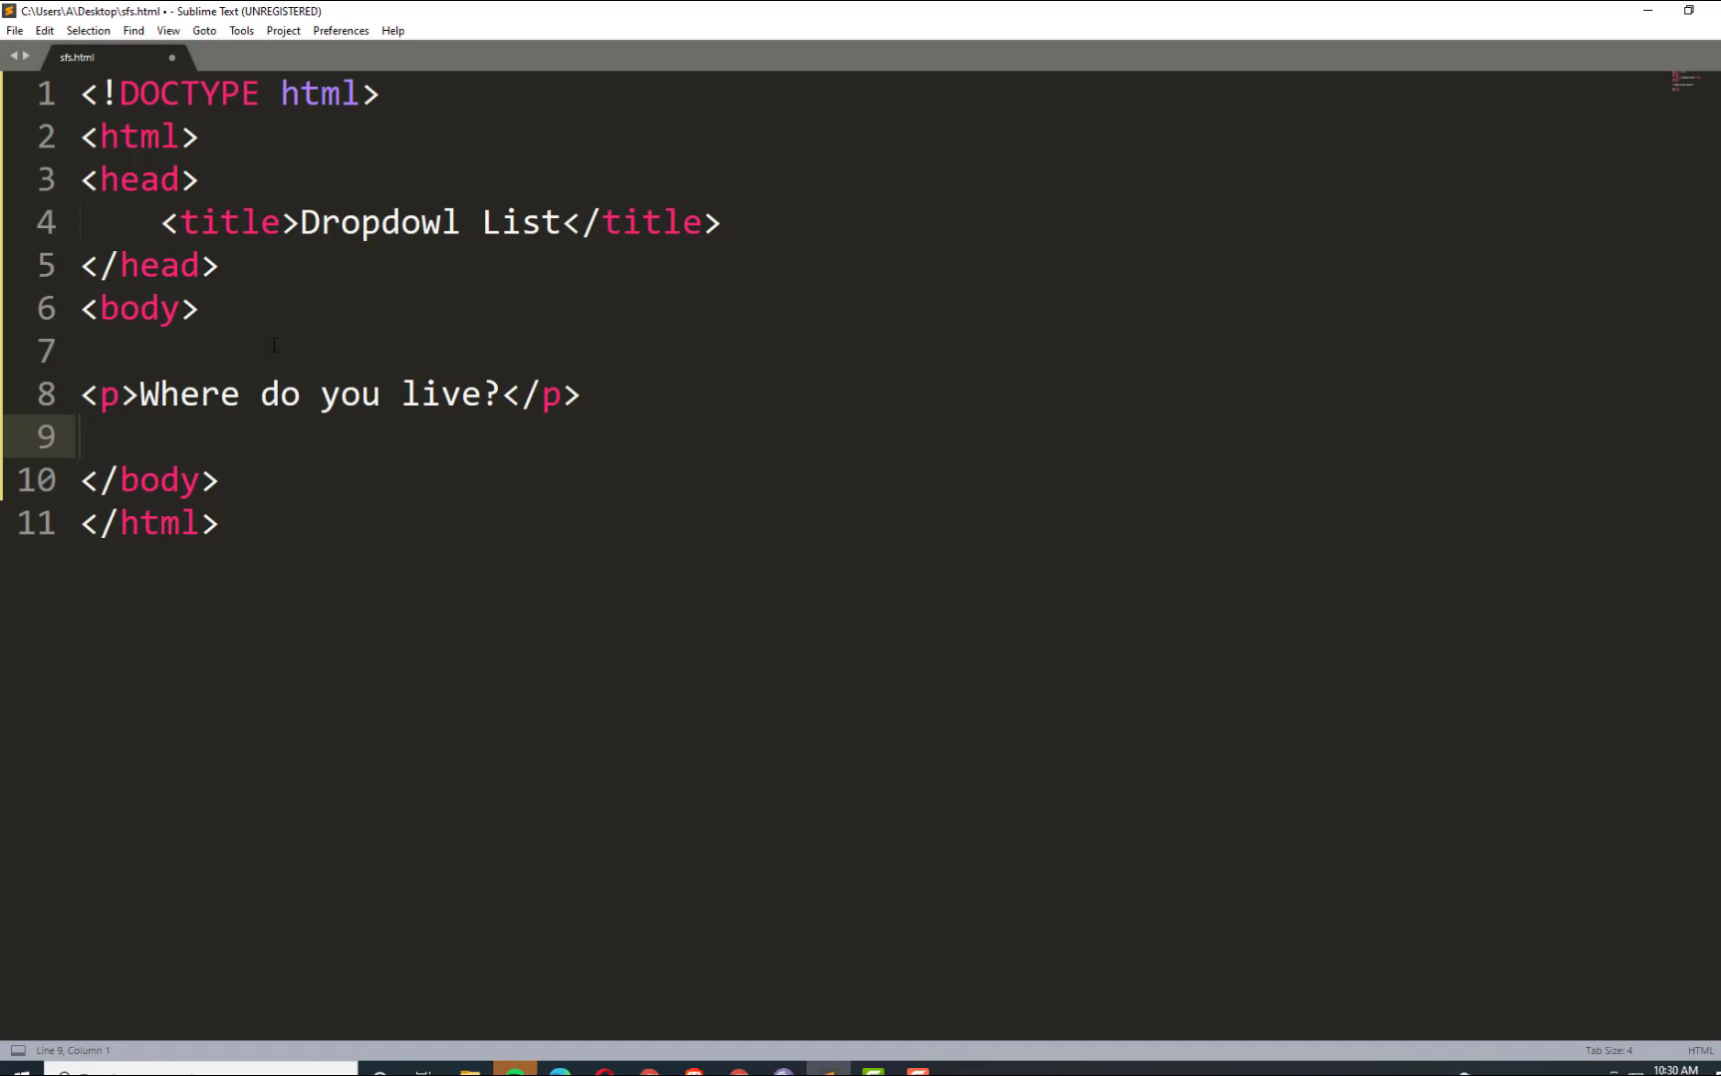
# Insert a <select> element below the paragraph with blank lines inside it.
pyautogui.write('<>')
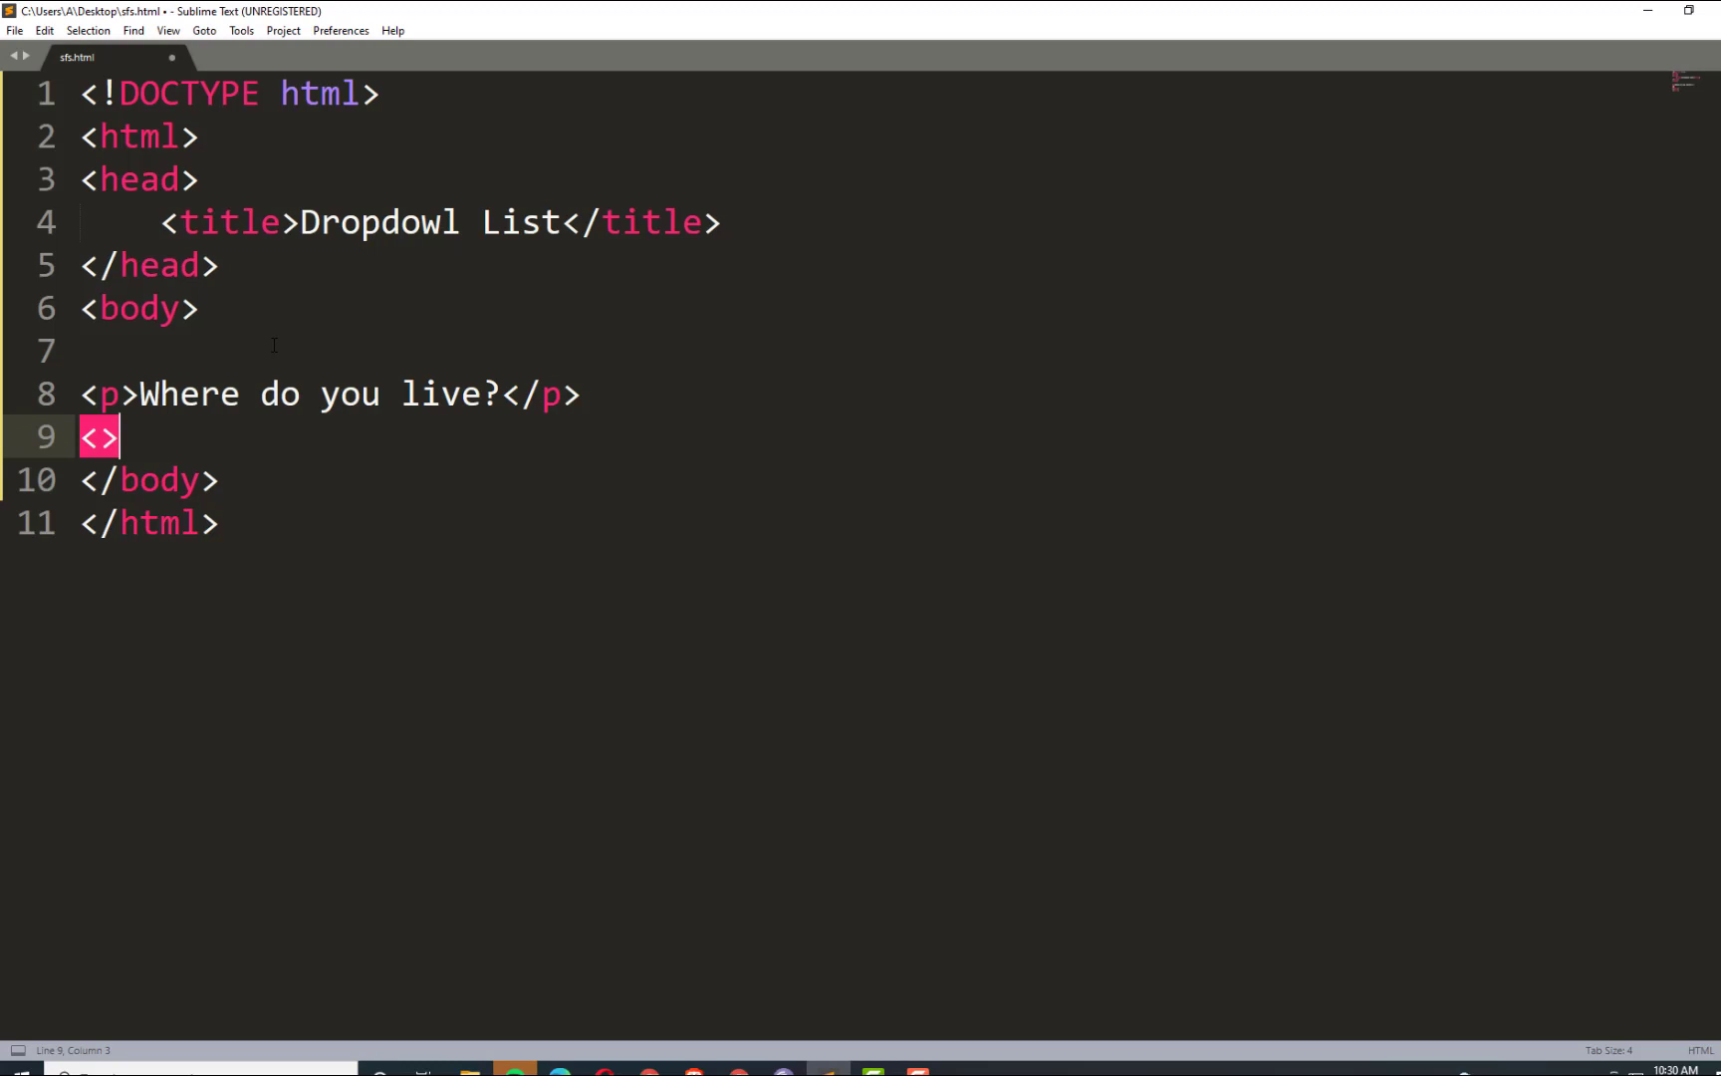
pyautogui.press('BackSpace')
pyautogui.write('s')
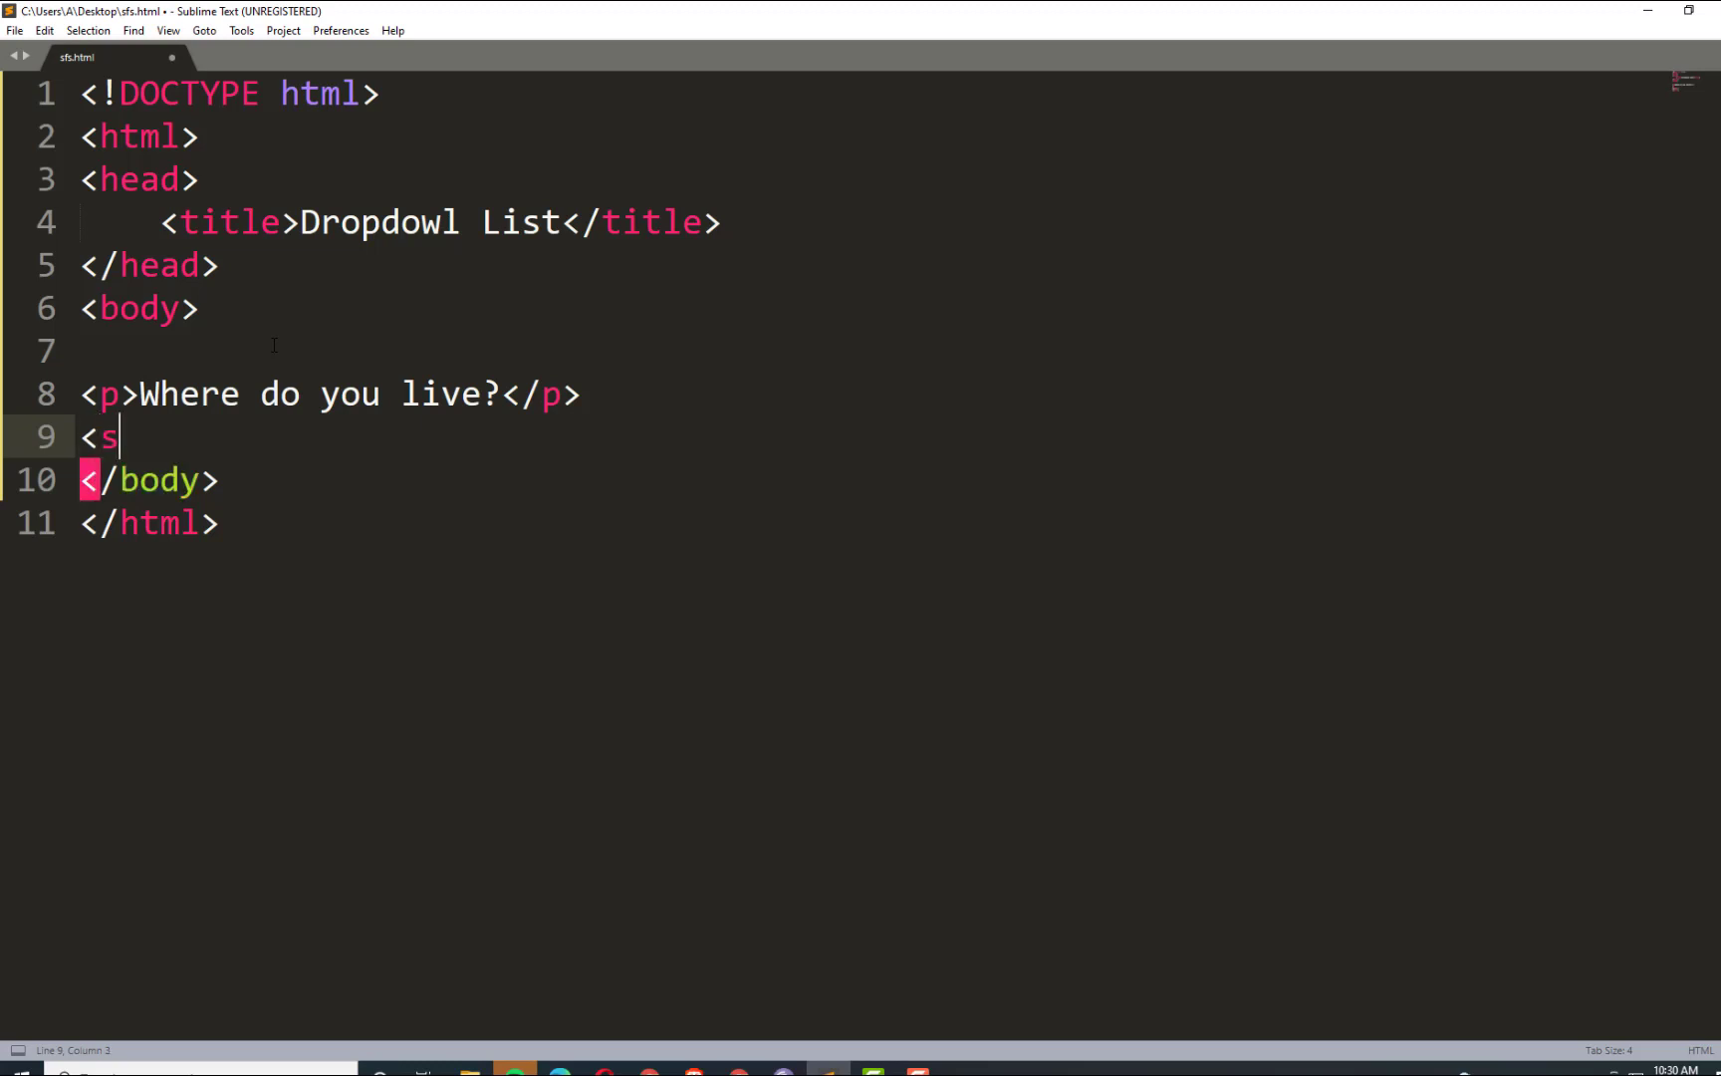
pyautogui.write('ele')
pyautogui.press('Return')
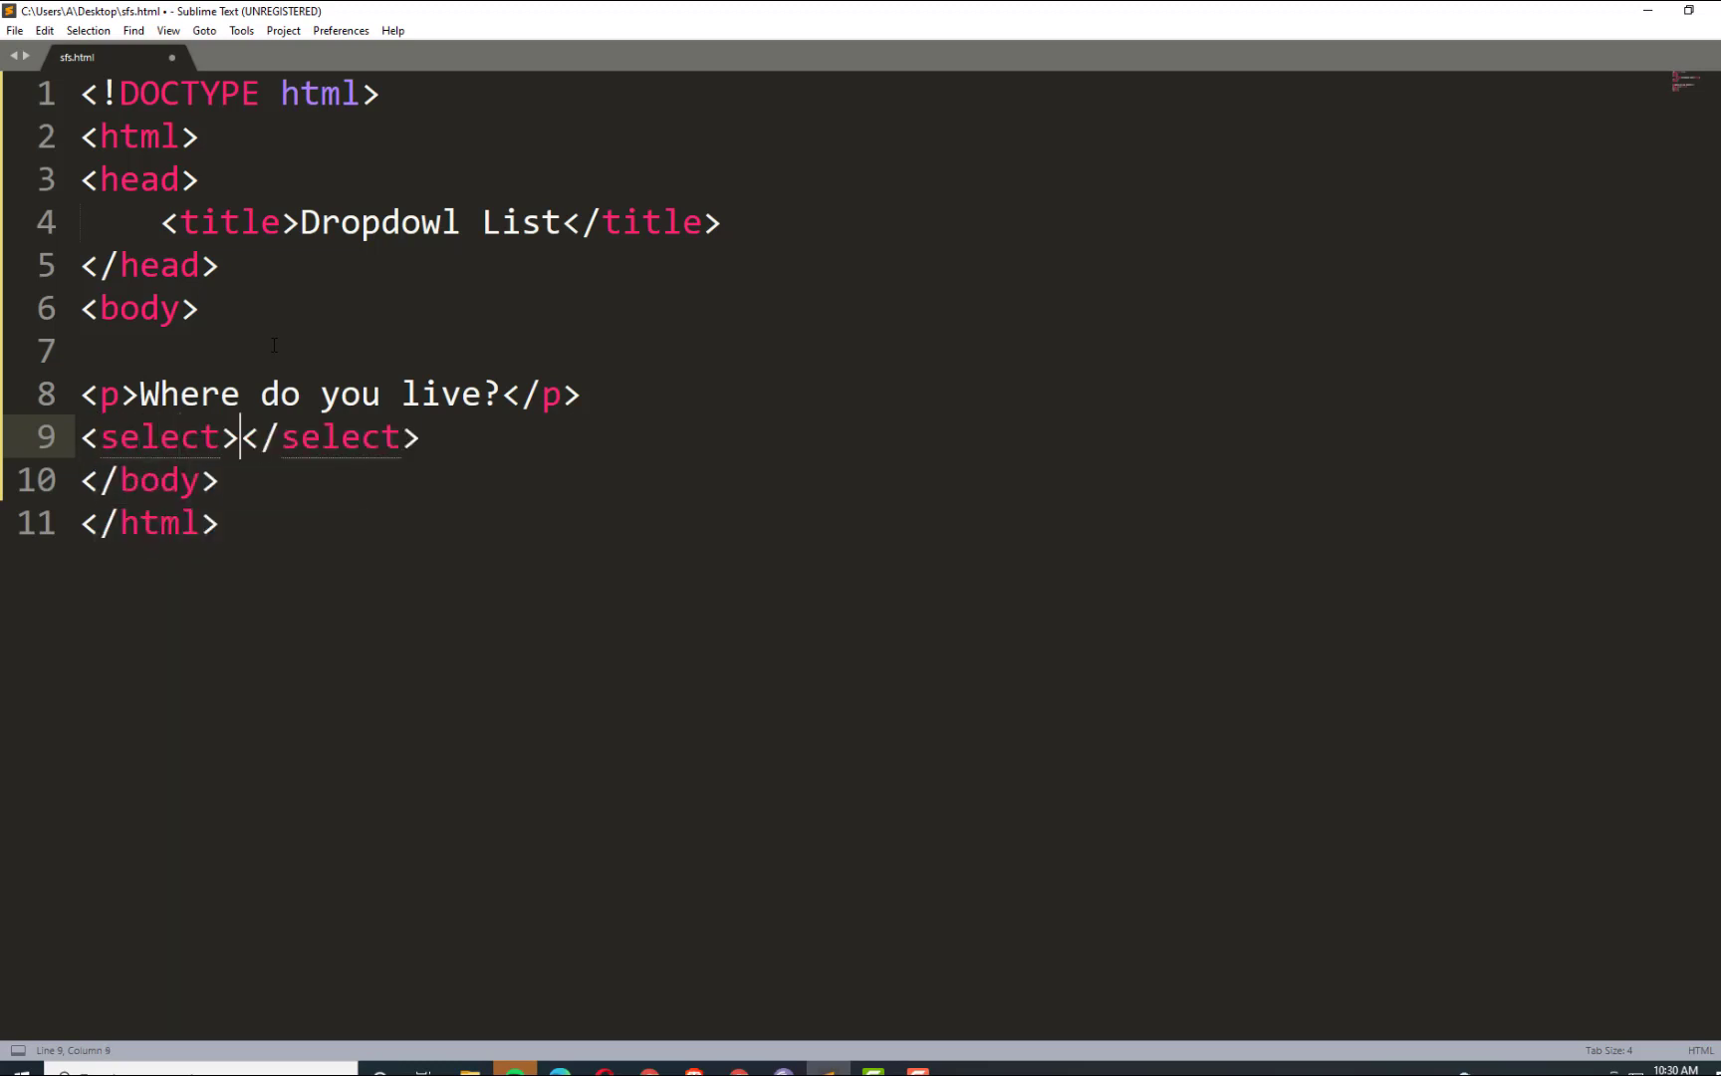
pyautogui.press('Return')
pyautogui.press('Return')
pyautogui.press('Return')
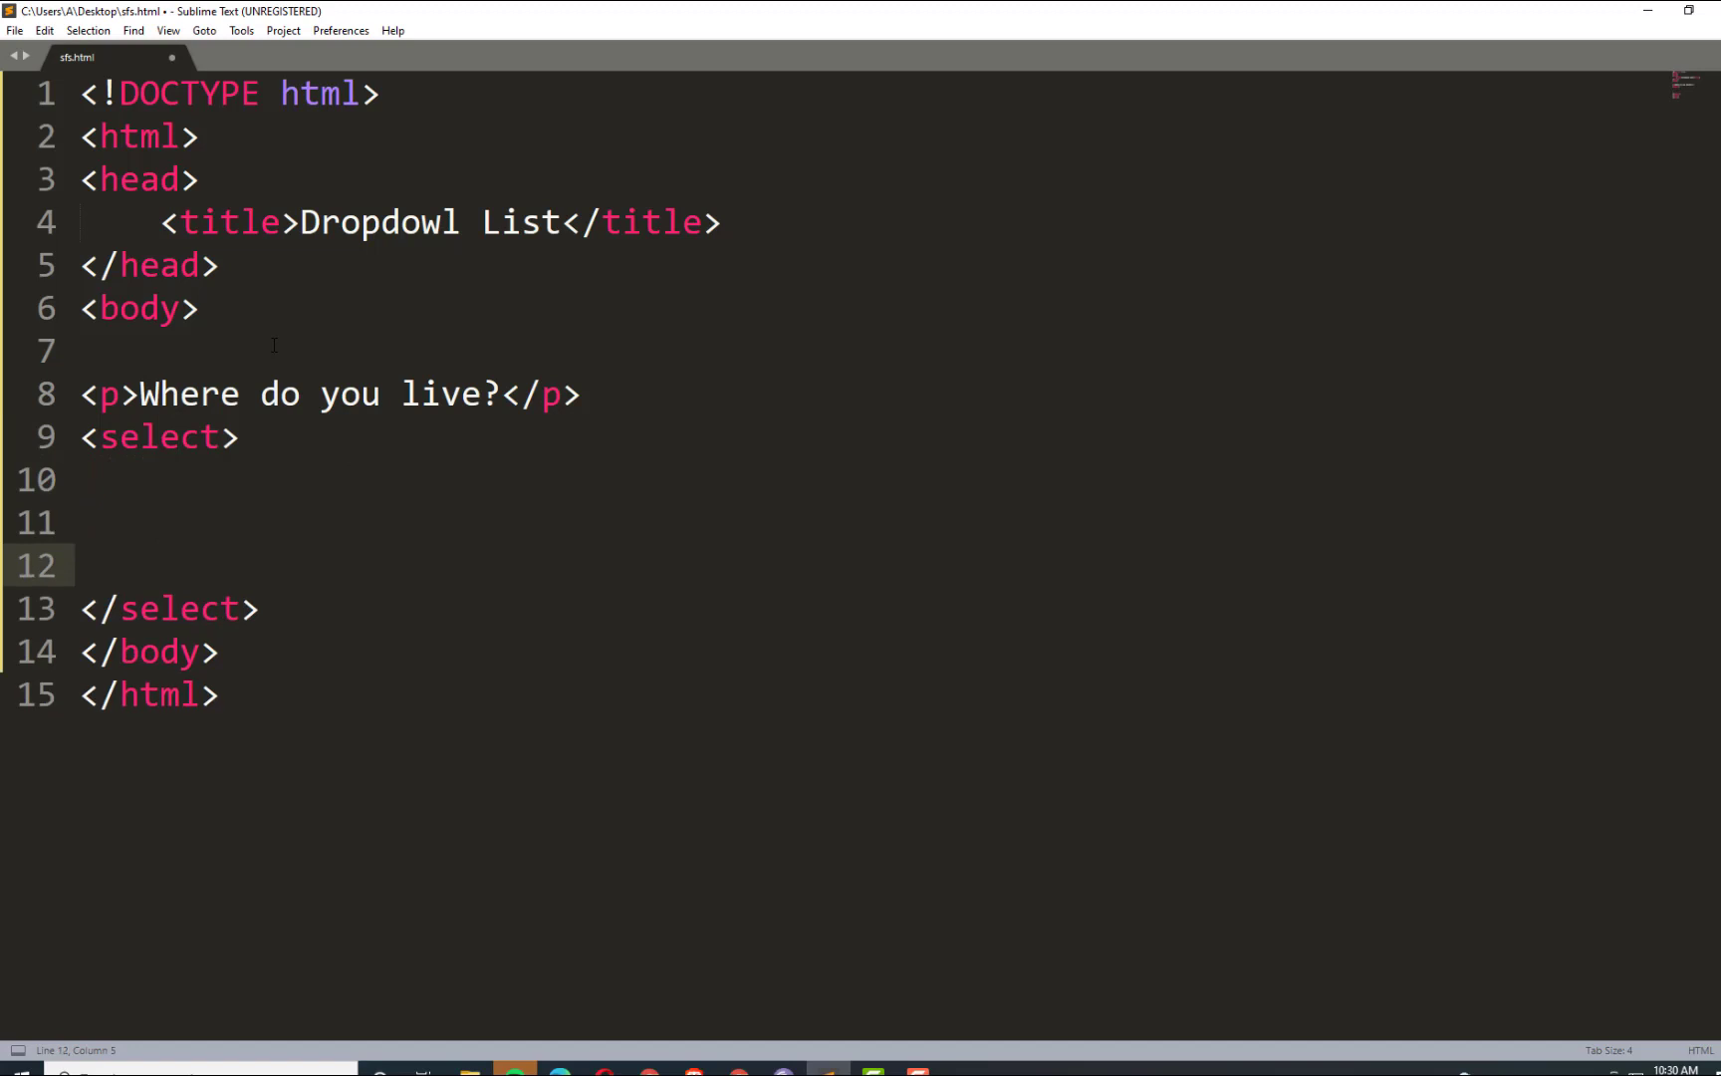
pyautogui.press('Up')
pyautogui.press('Up')
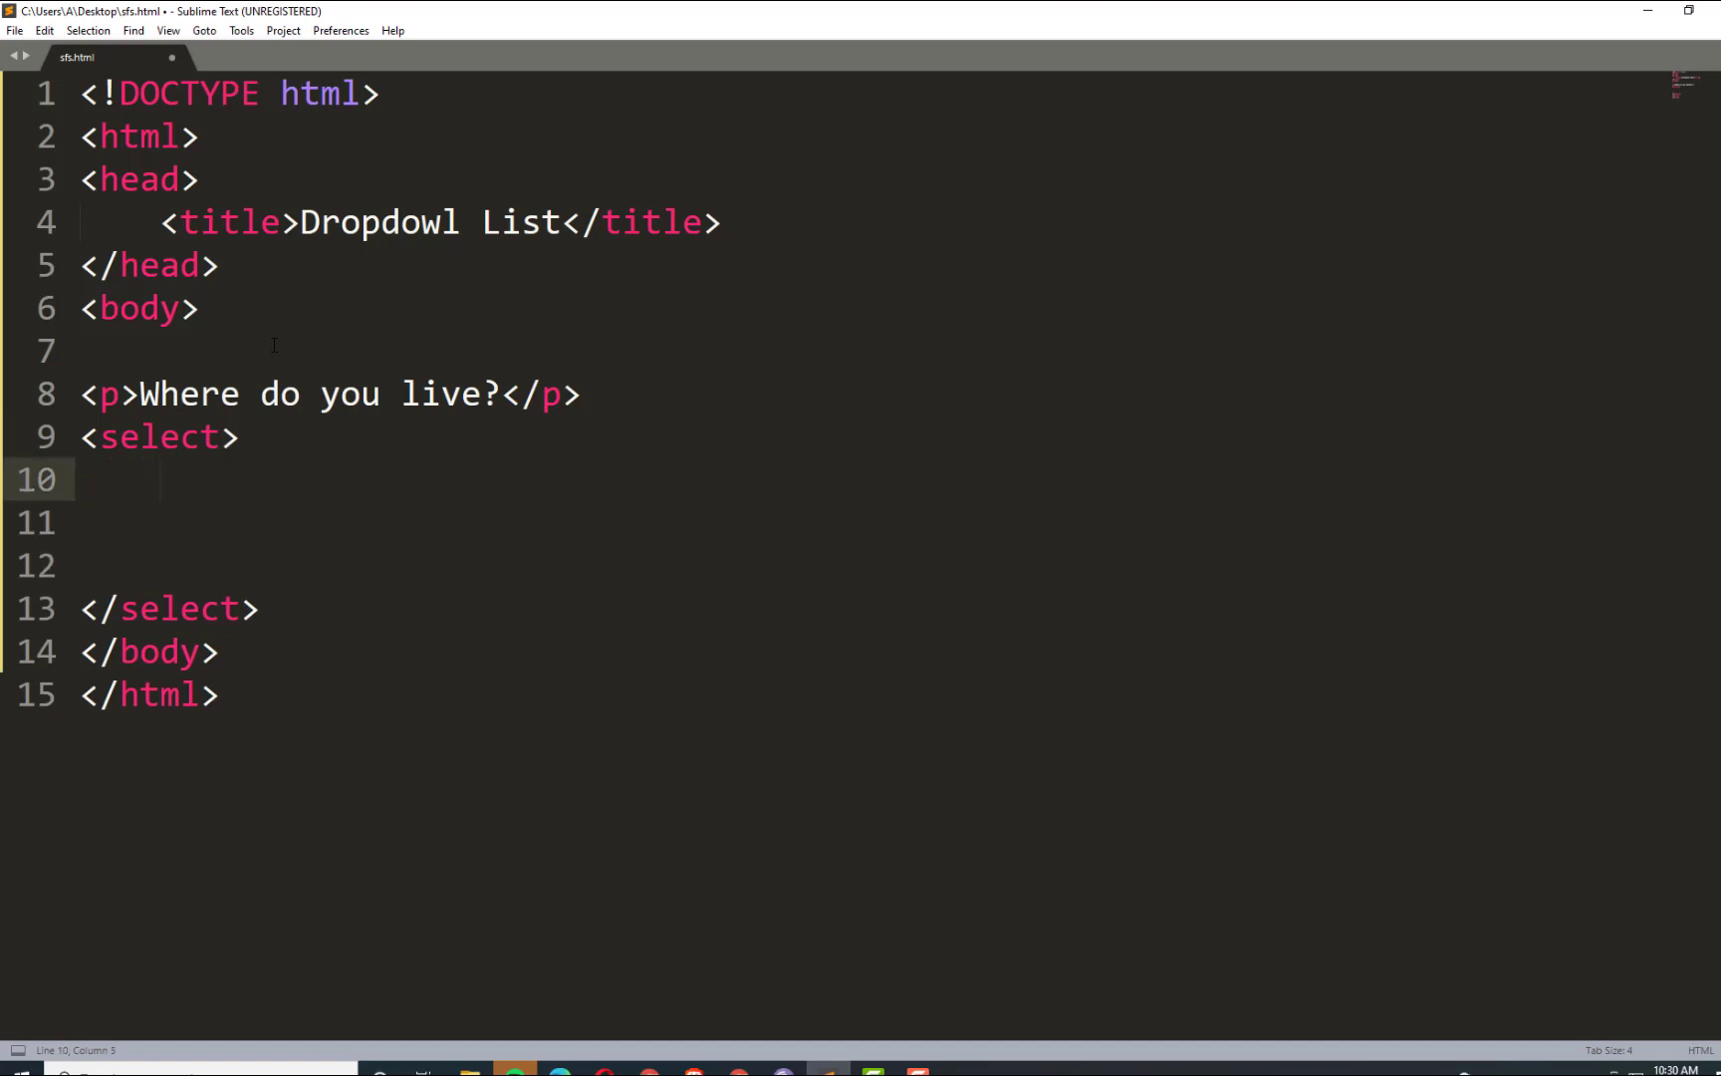
# Add an empty <option> tag inside the select and tidy its closing tag.
pyautogui.write('<>')
pyautogui.press('Left')
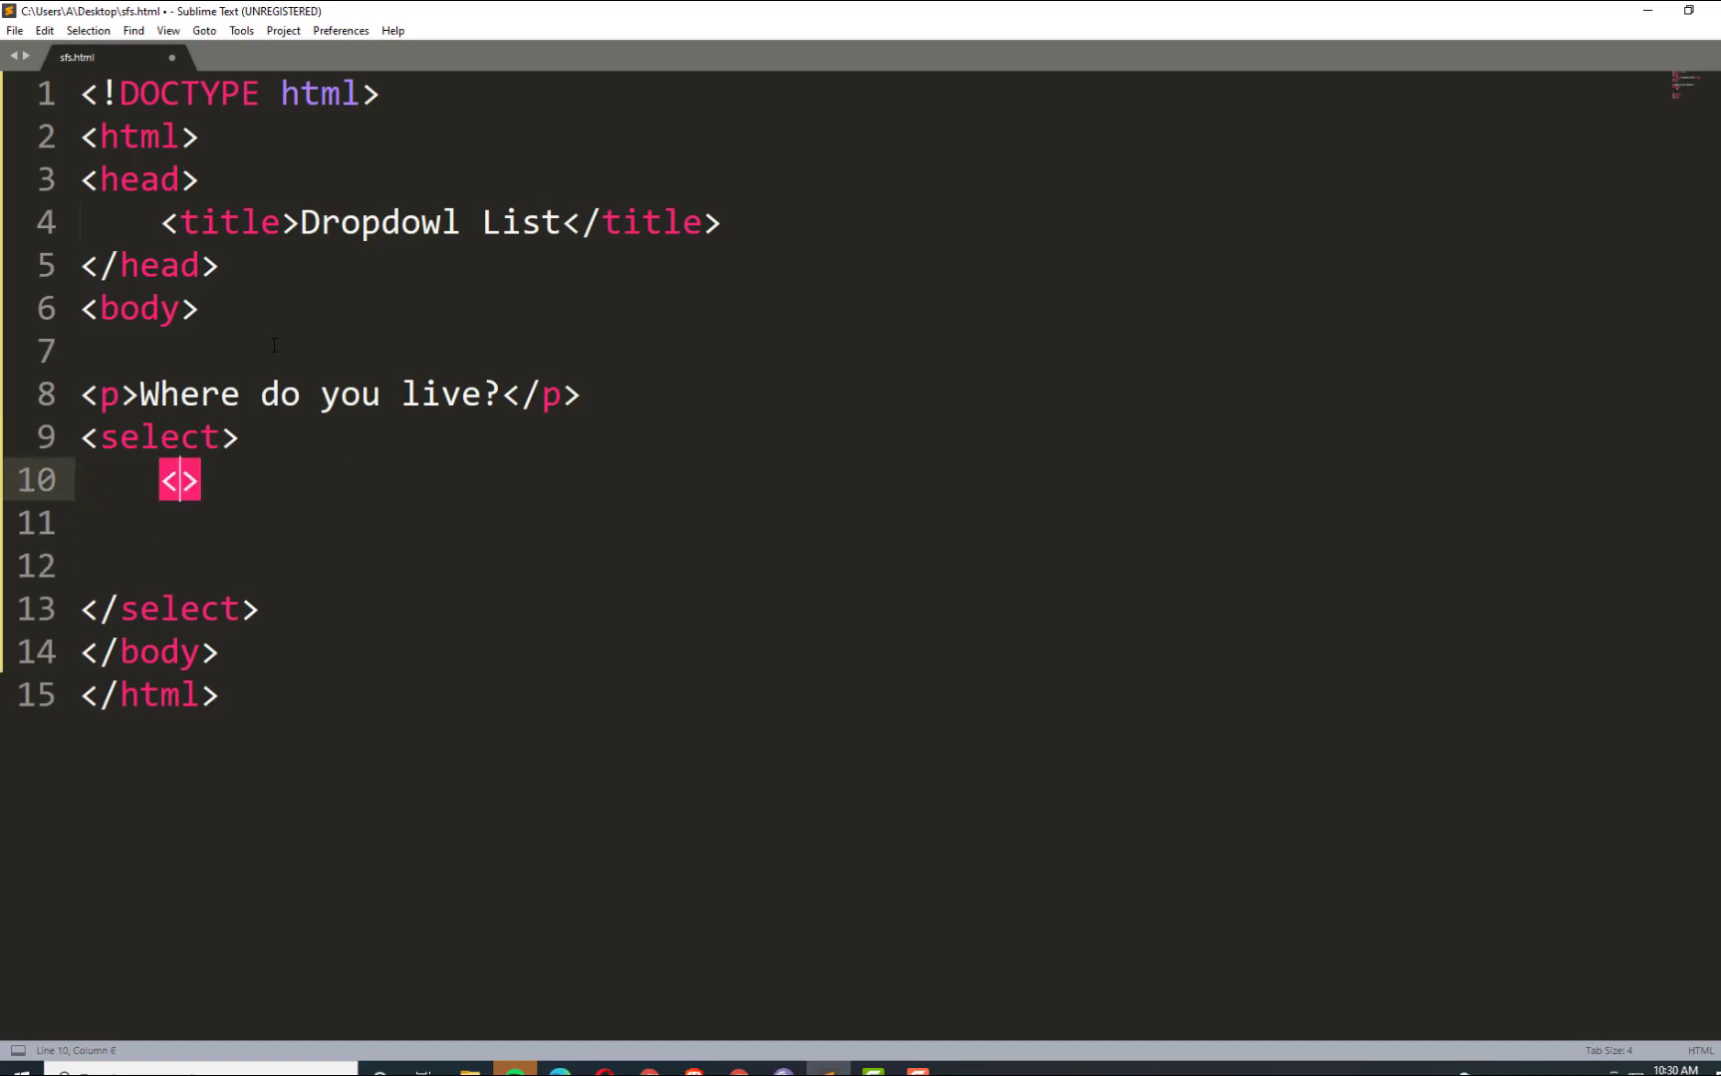
pyautogui.write('optio')
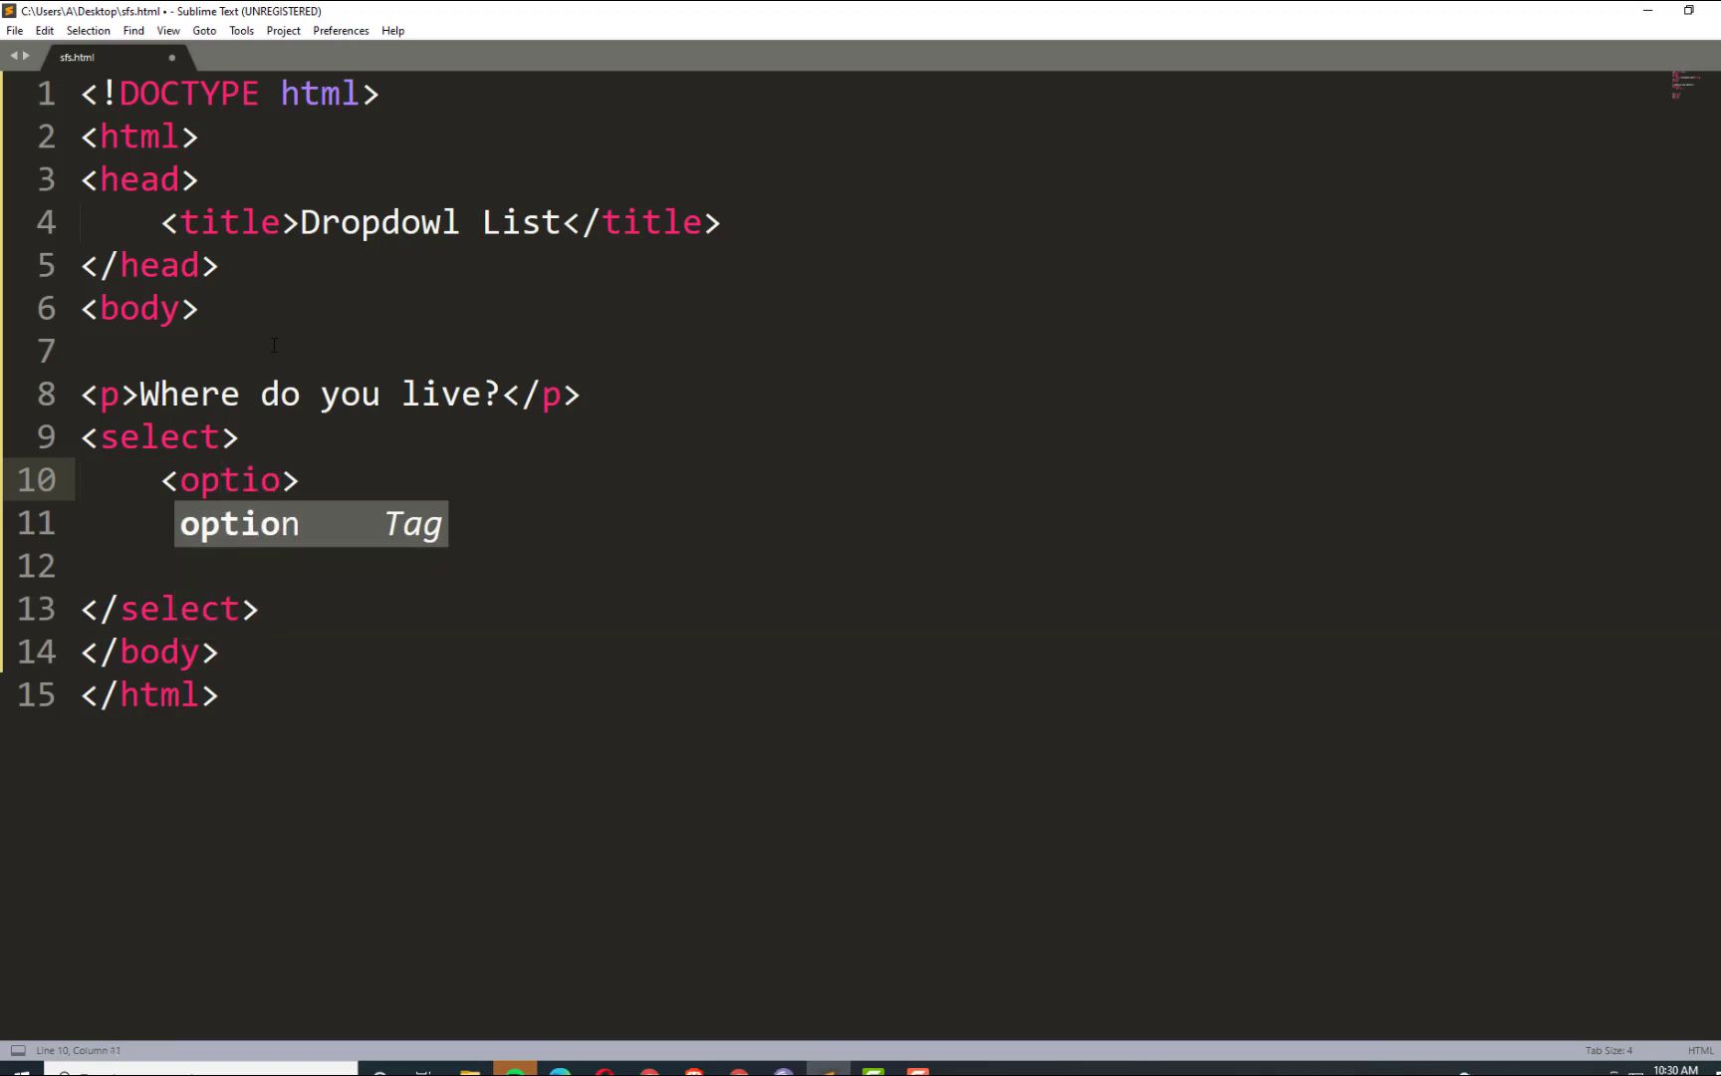
pyautogui.press('Return')
pyautogui.press('Right')
pyautogui.press('Right')
pyautogui.press('Right')
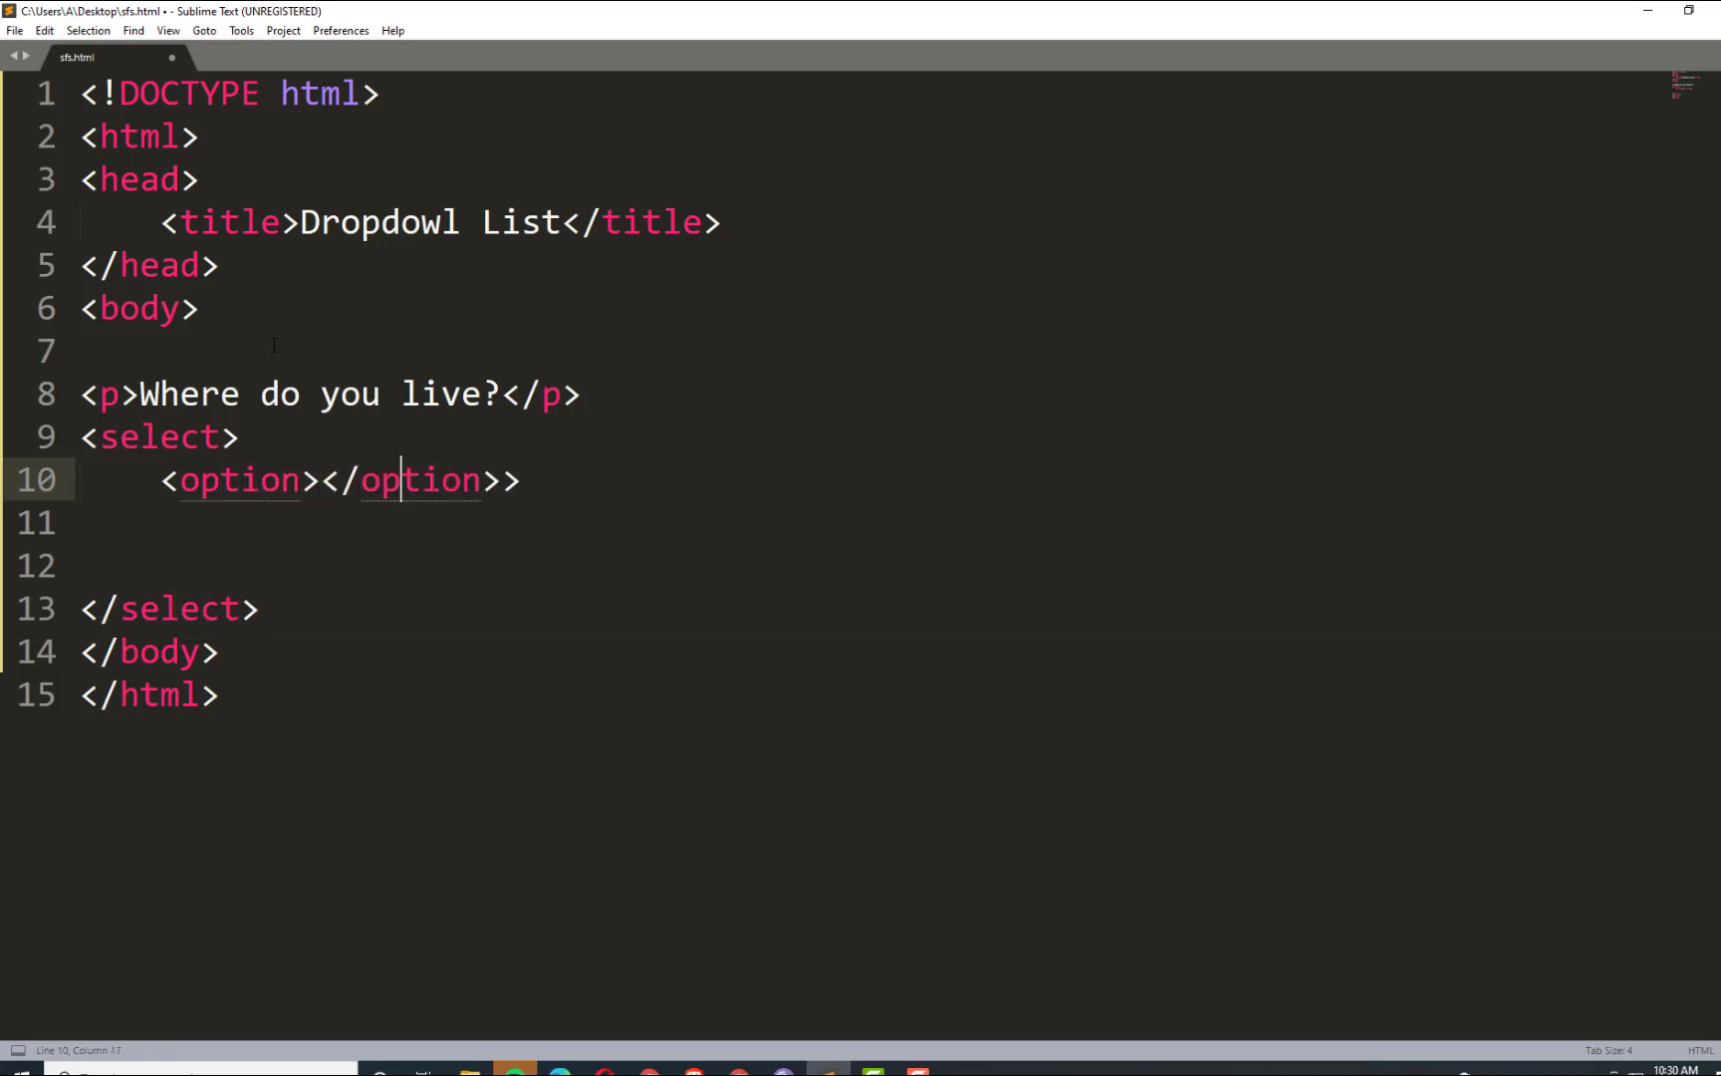
pyautogui.press('Right')
pyautogui.press('Right')
pyautogui.press('Right')
pyautogui.press('Right')
pyautogui.press('Right')
pyautogui.press('BackSpace')
pyautogui.press('BackSpace')
pyautogui.write('n')
pyautogui.press('Left')
pyautogui.press('Left')
pyautogui.press('Left')
pyautogui.press('Left')
# Give the first option value="Dumaguete" and start its label text 'Dumaguete'.
pyautogui.write('value')
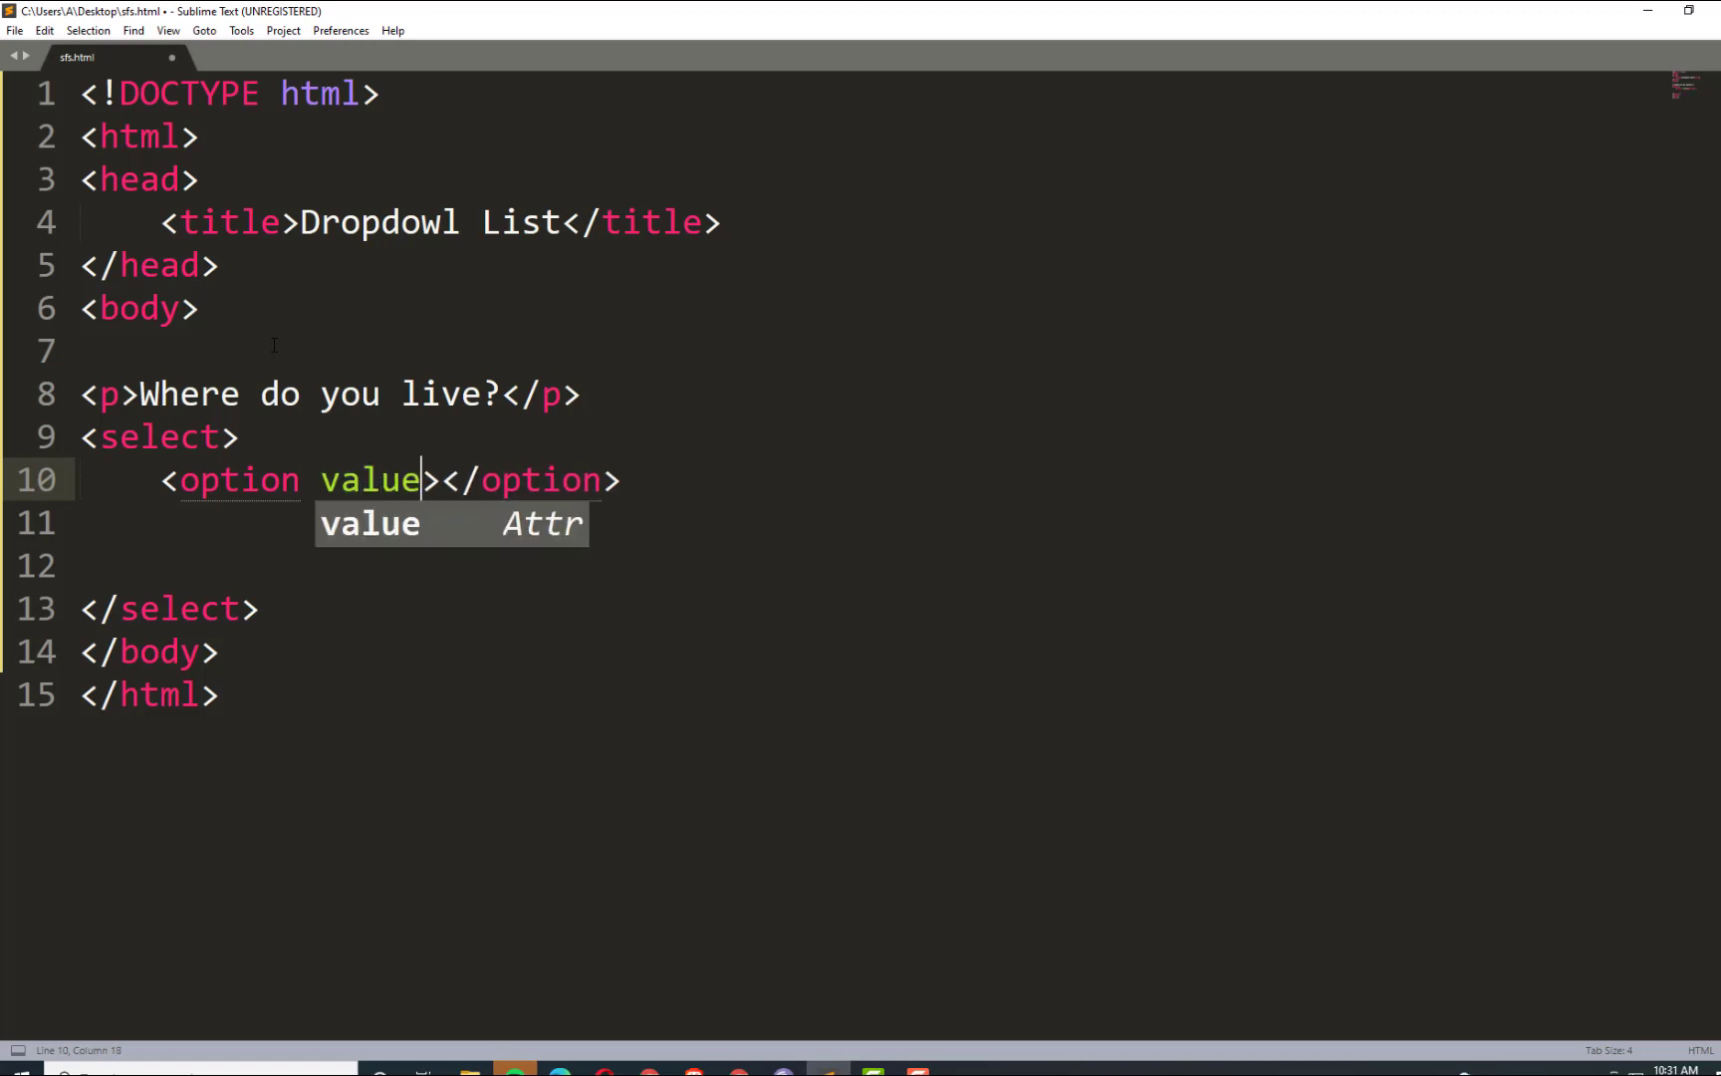
pyautogui.press('Return')
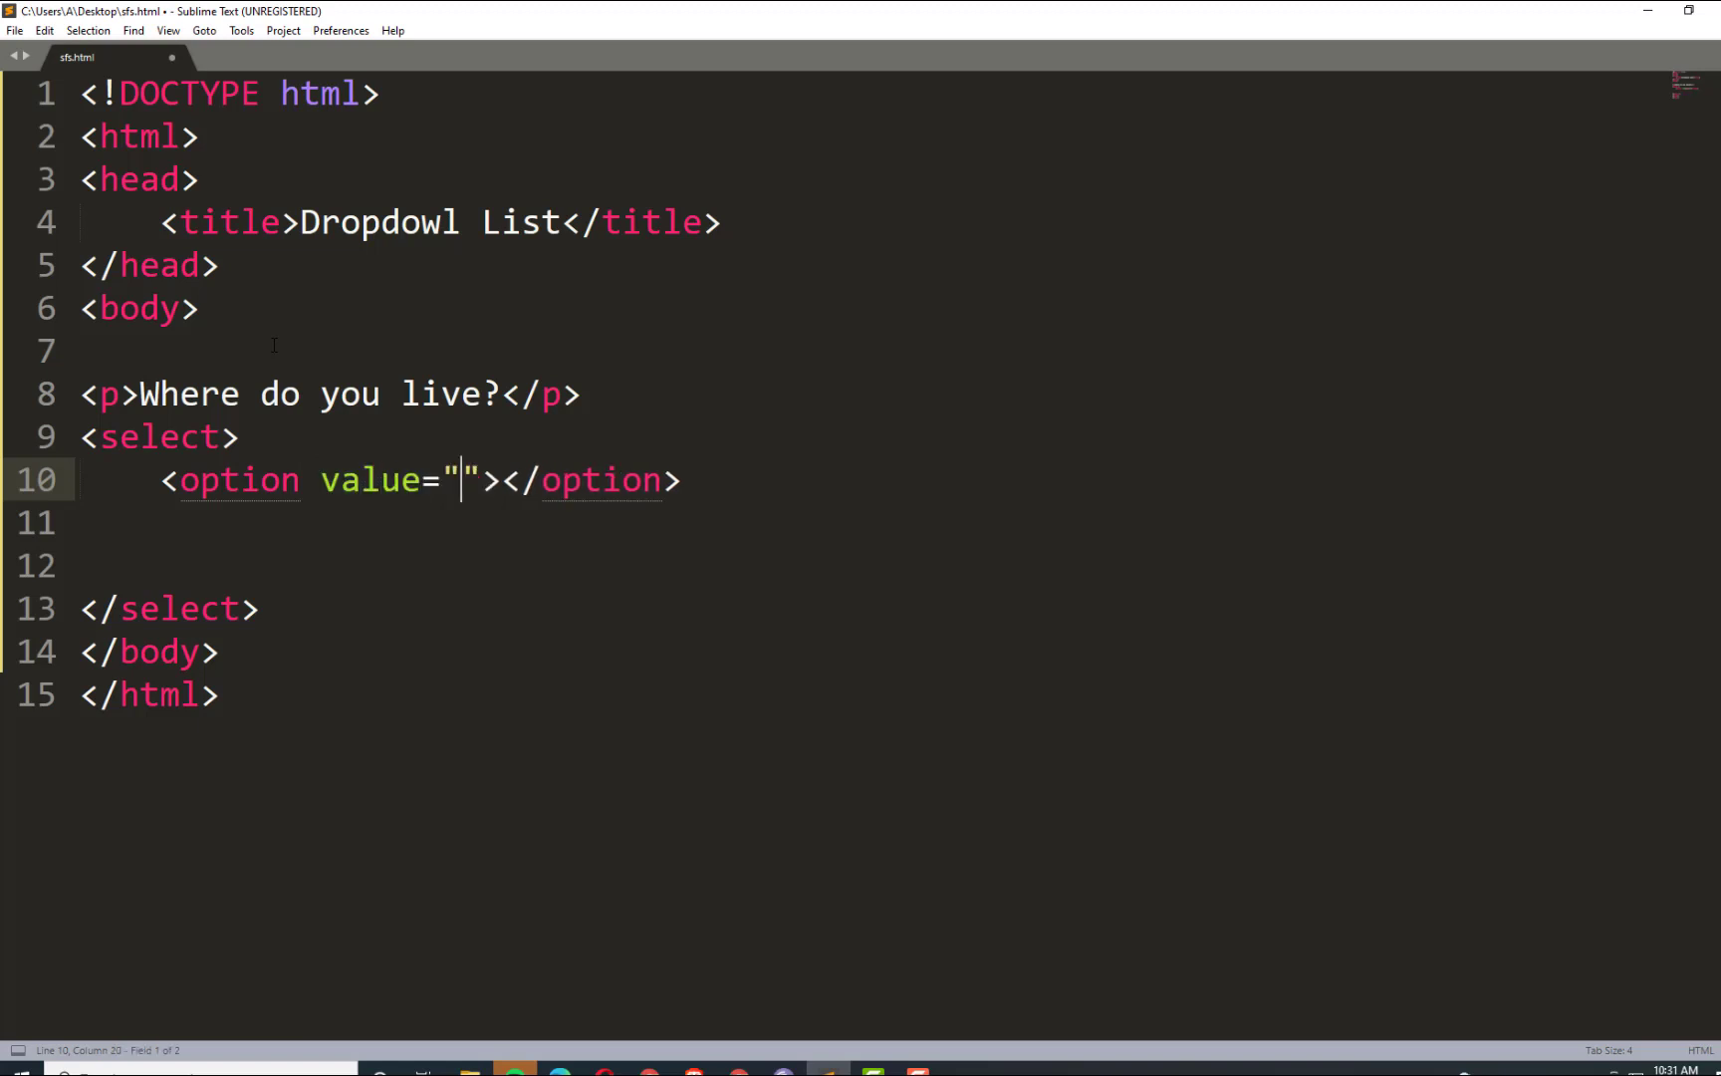
pyautogui.press('Tab')
pyautogui.press('Left')
pyautogui.press('Left')
pyautogui.press('Left')
pyautogui.press('Left')
pyautogui.press('Left')
pyautogui.press('Left')
pyautogui.press('Left')
pyautogui.press('Left')
pyautogui.press('Right')
pyautogui.press('Right')
pyautogui.press('Right')
pyautogui.press('Right')
pyautogui.press('Left')
pyautogui.press('Left')
pyautogui.press('Left')
pyautogui.write('Dumaguet')
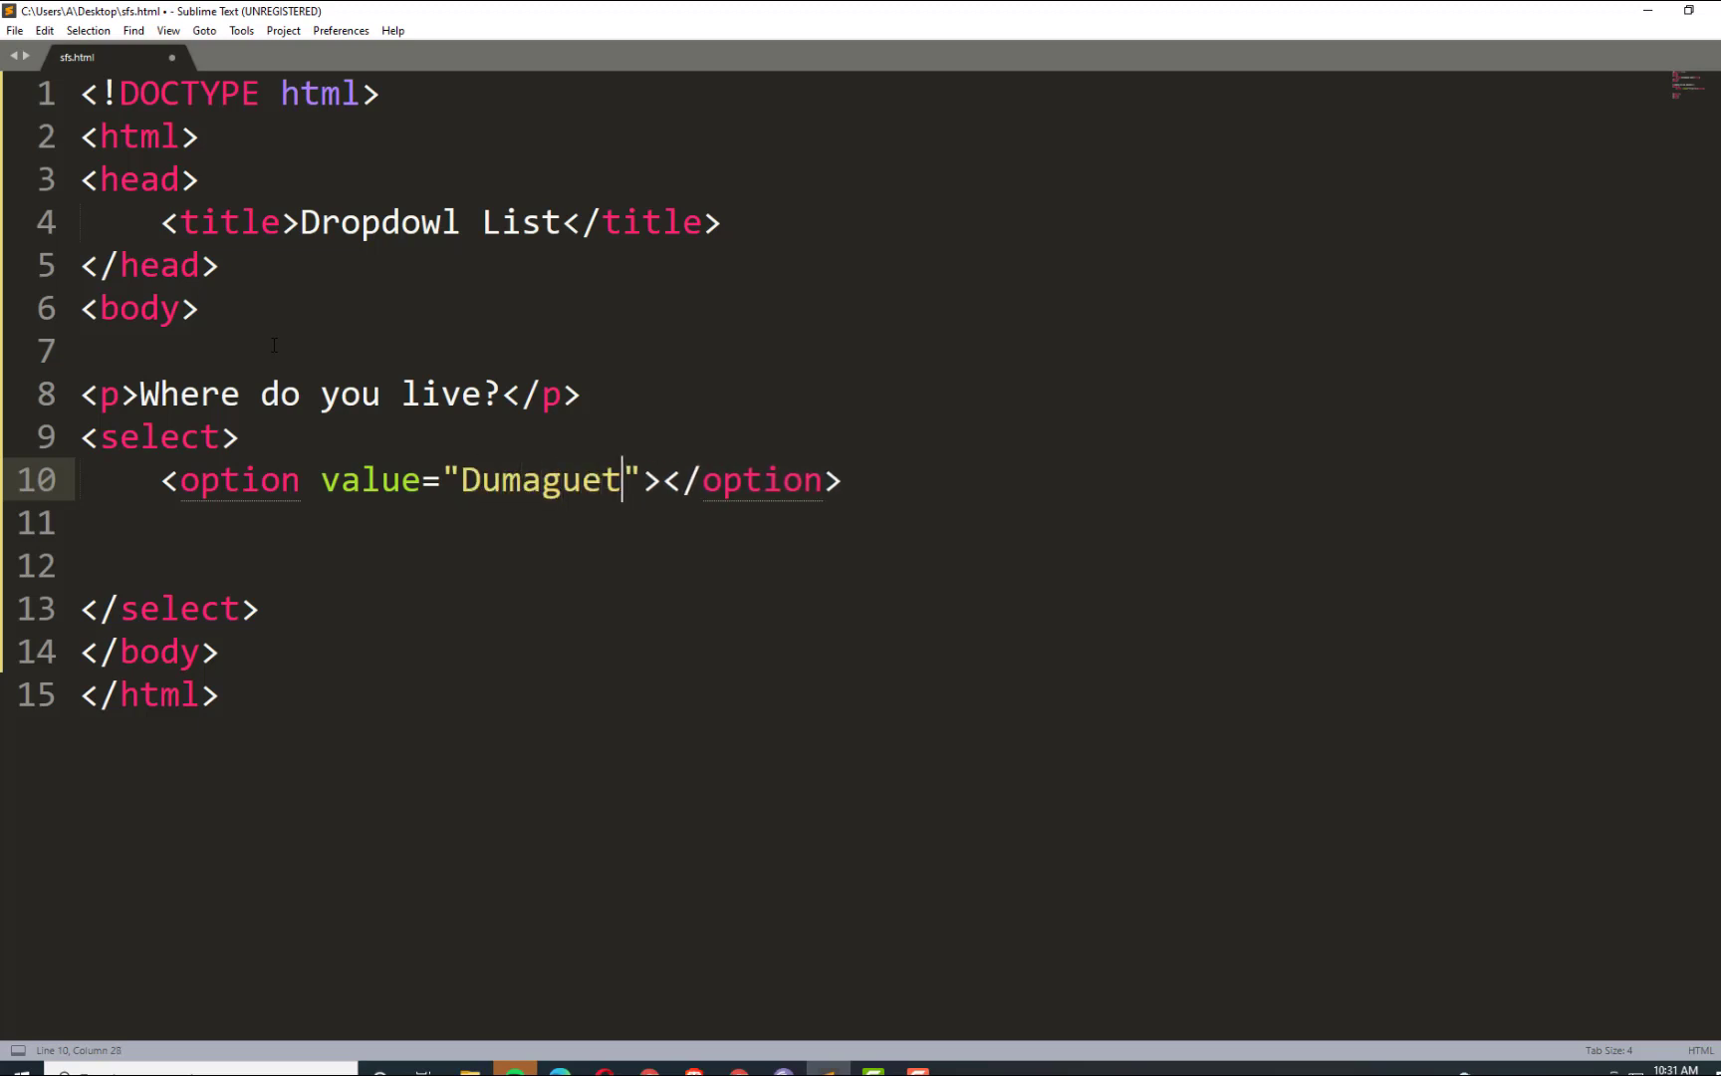
pyautogui.write('e')
pyautogui.press('Right')
pyautogui.press('Right')
pyautogui.write('Duma')
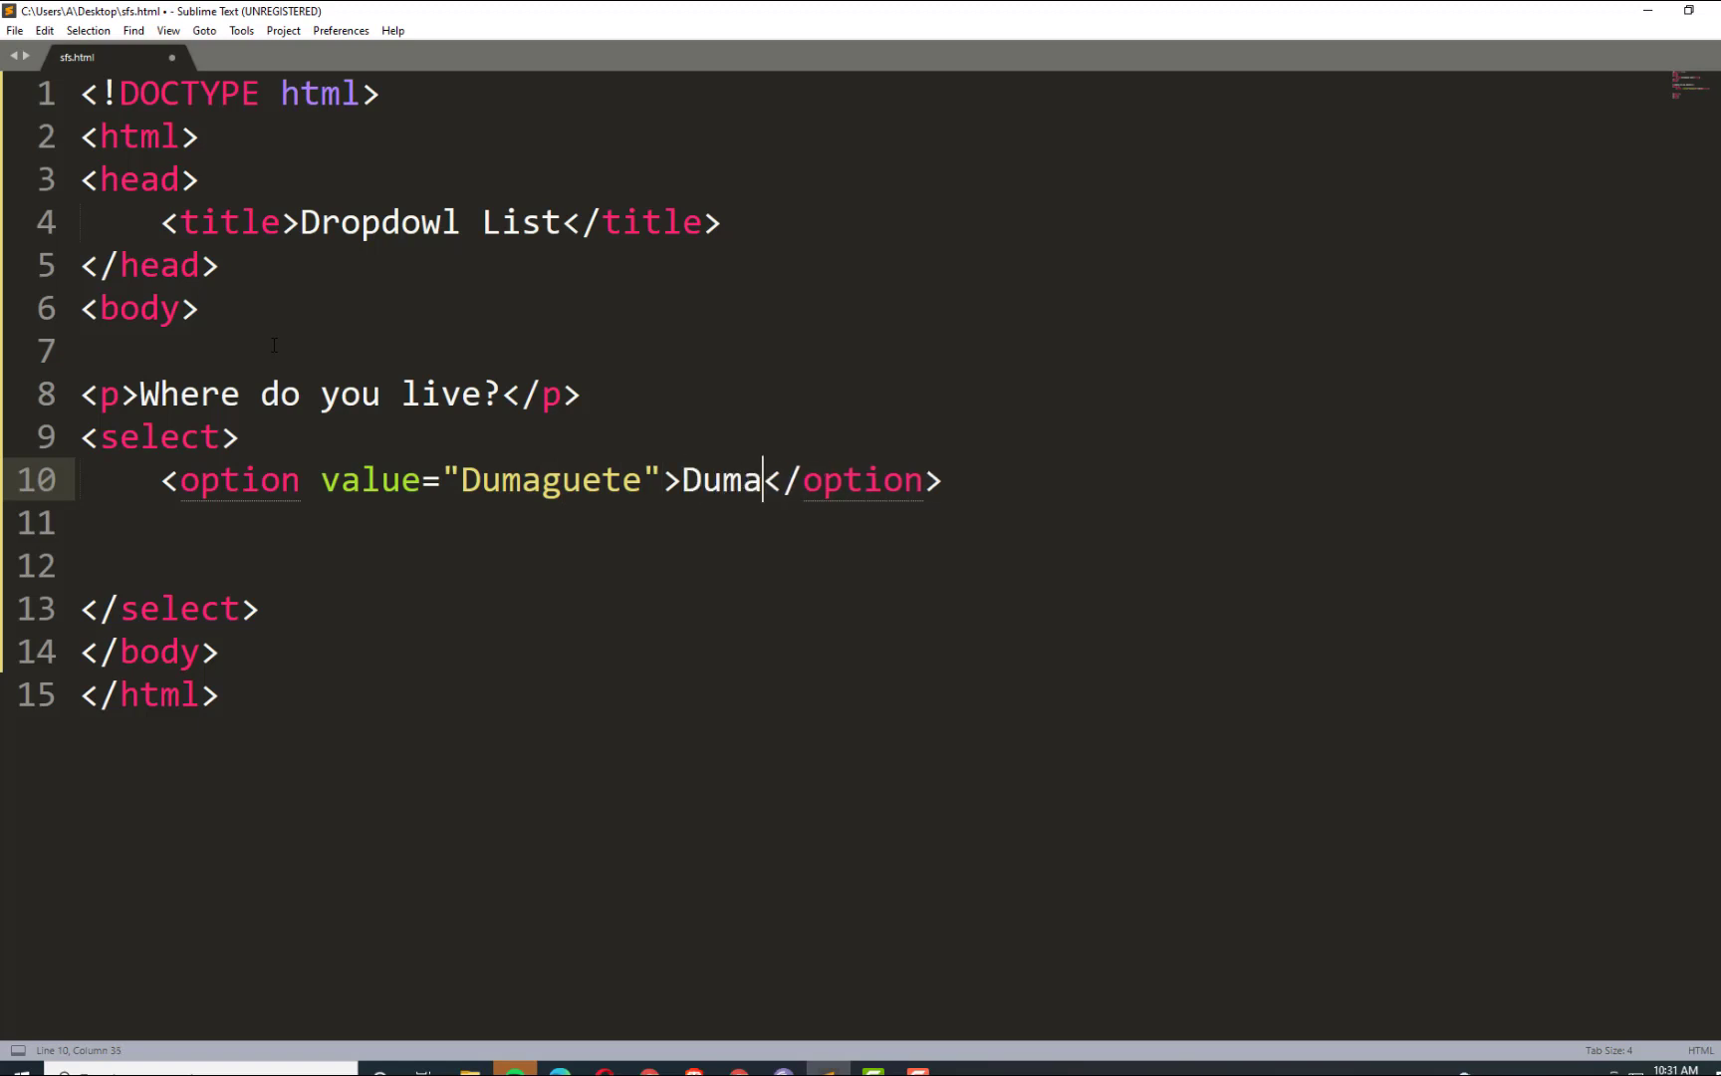
pyautogui.write('guete')
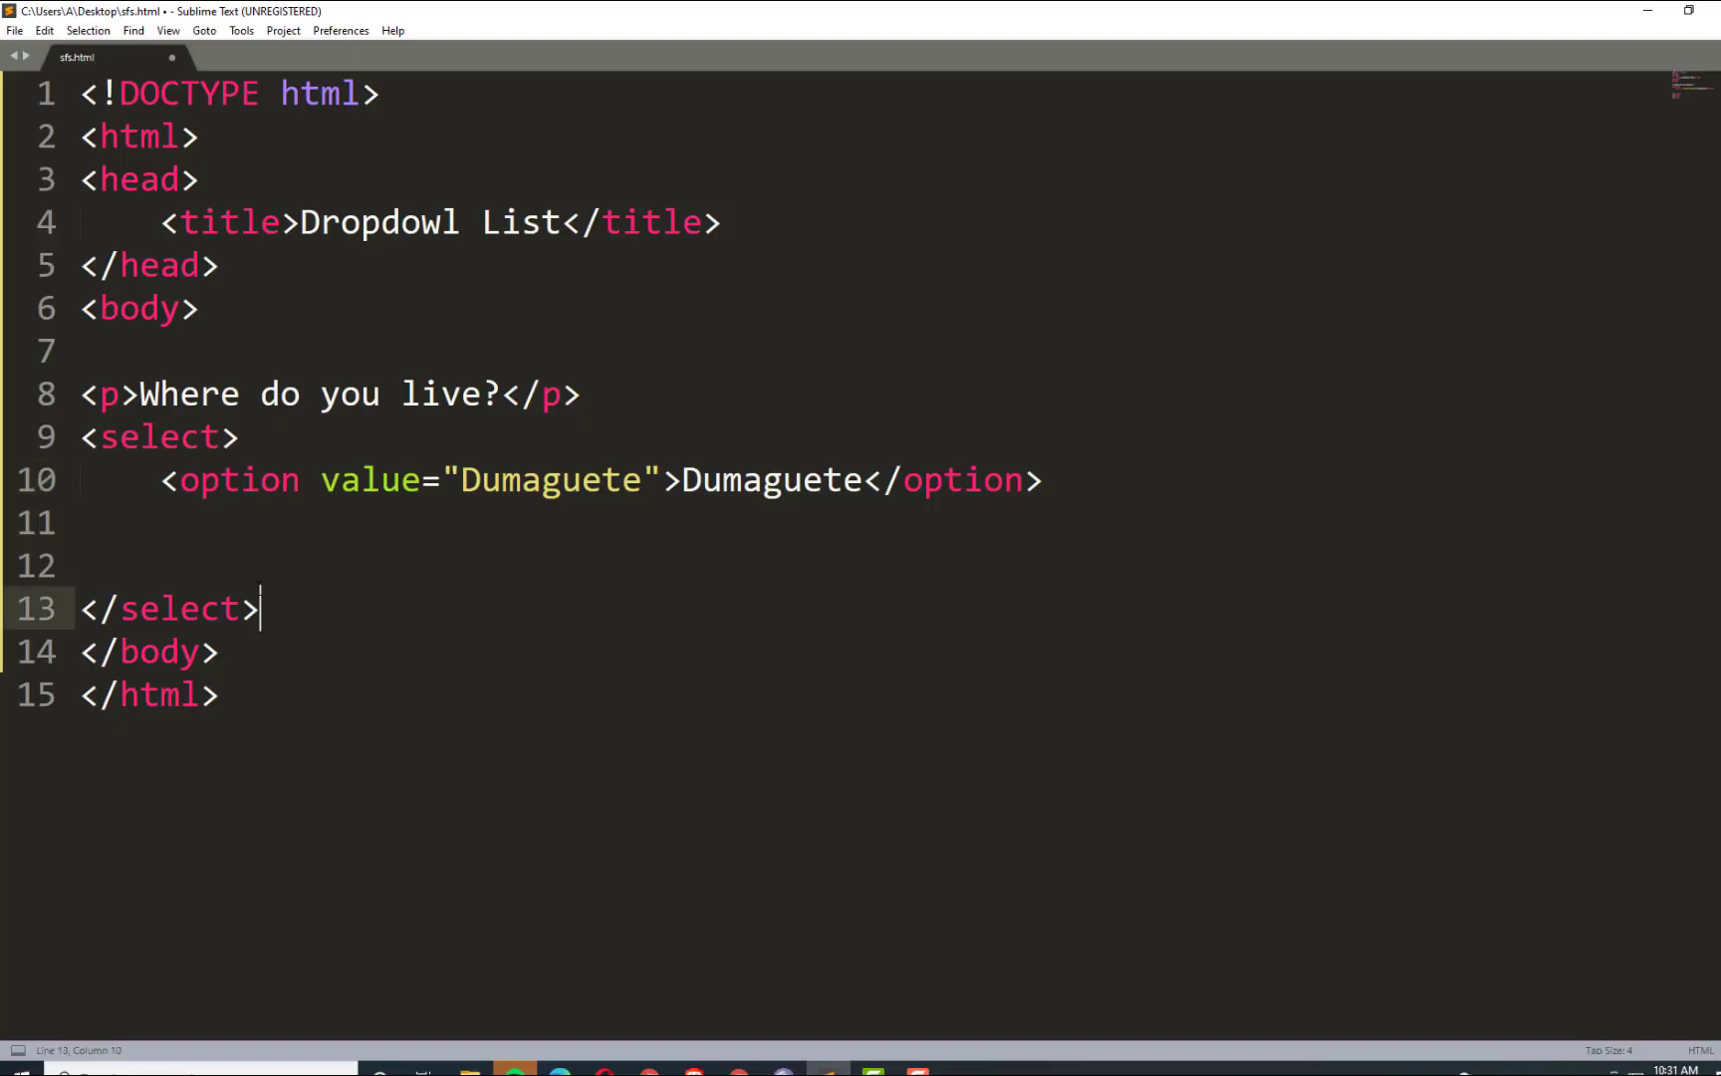
# Check the Dumaguete option's label and value by selecting parts of them.
pyautogui.click(193, 582)
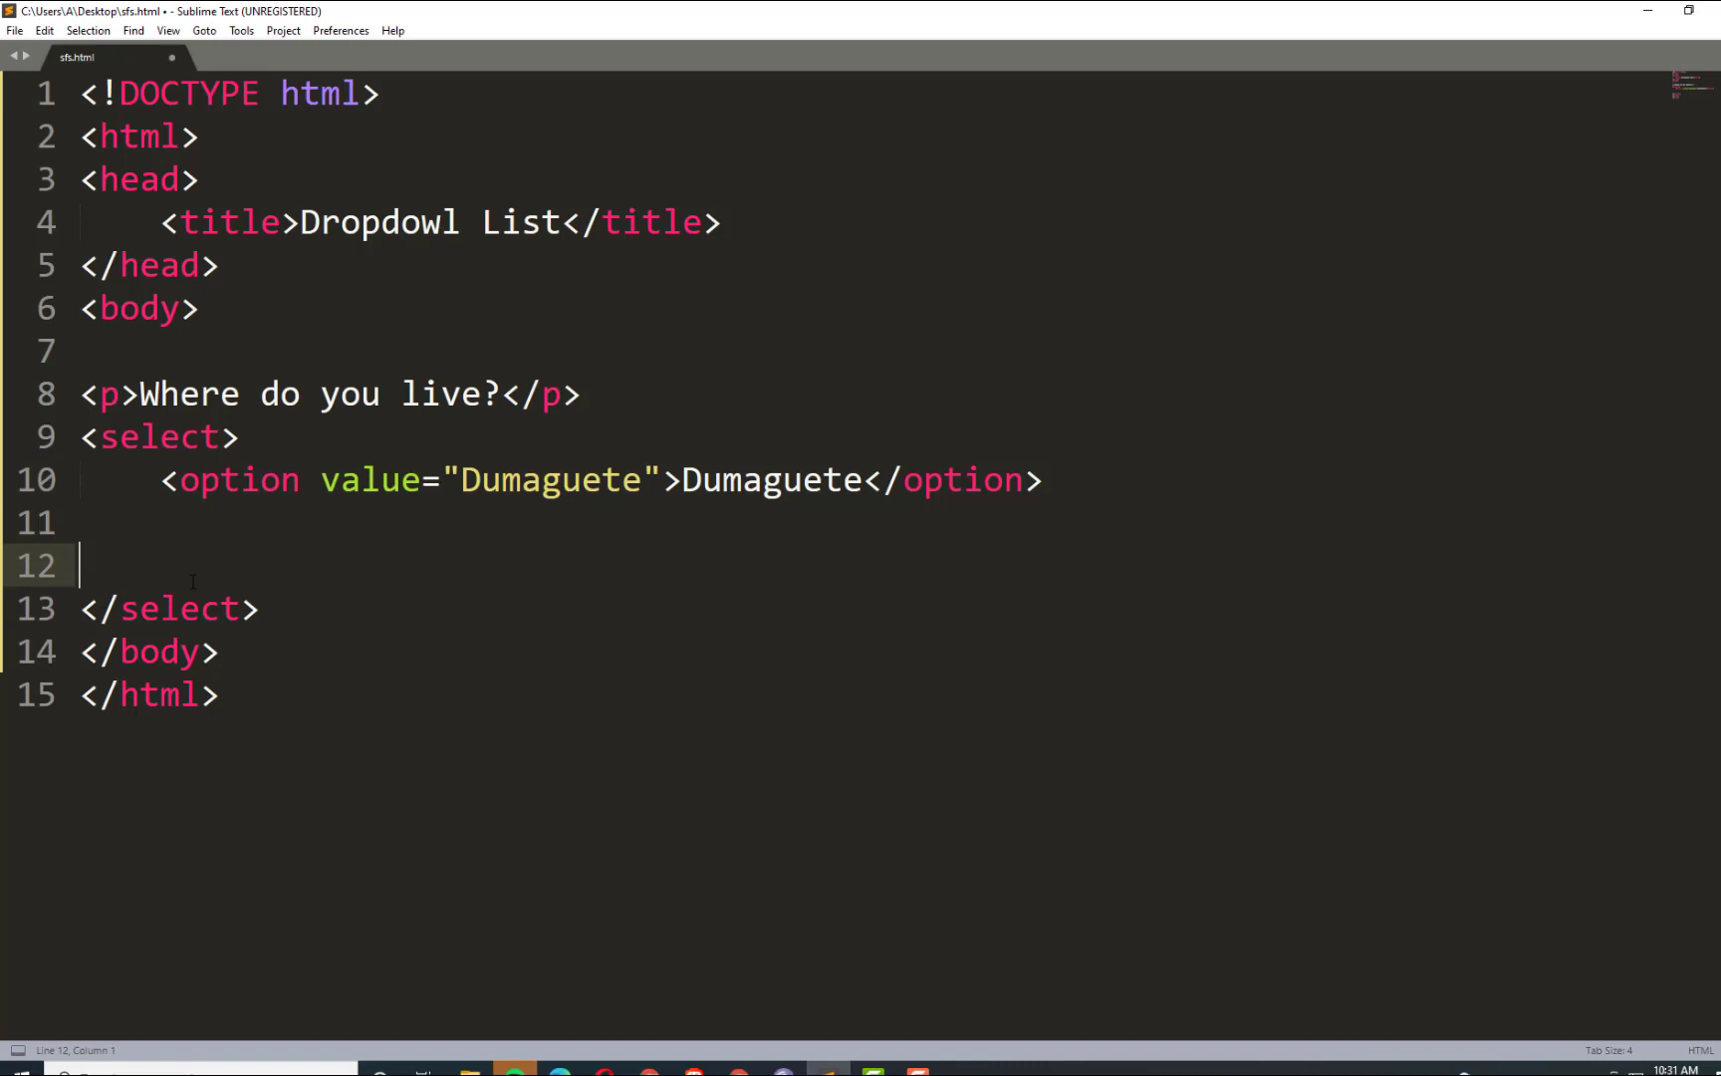
pyautogui.click(759, 483)
pyautogui.moveTo(682, 482); pyautogui.dragTo(844, 482)
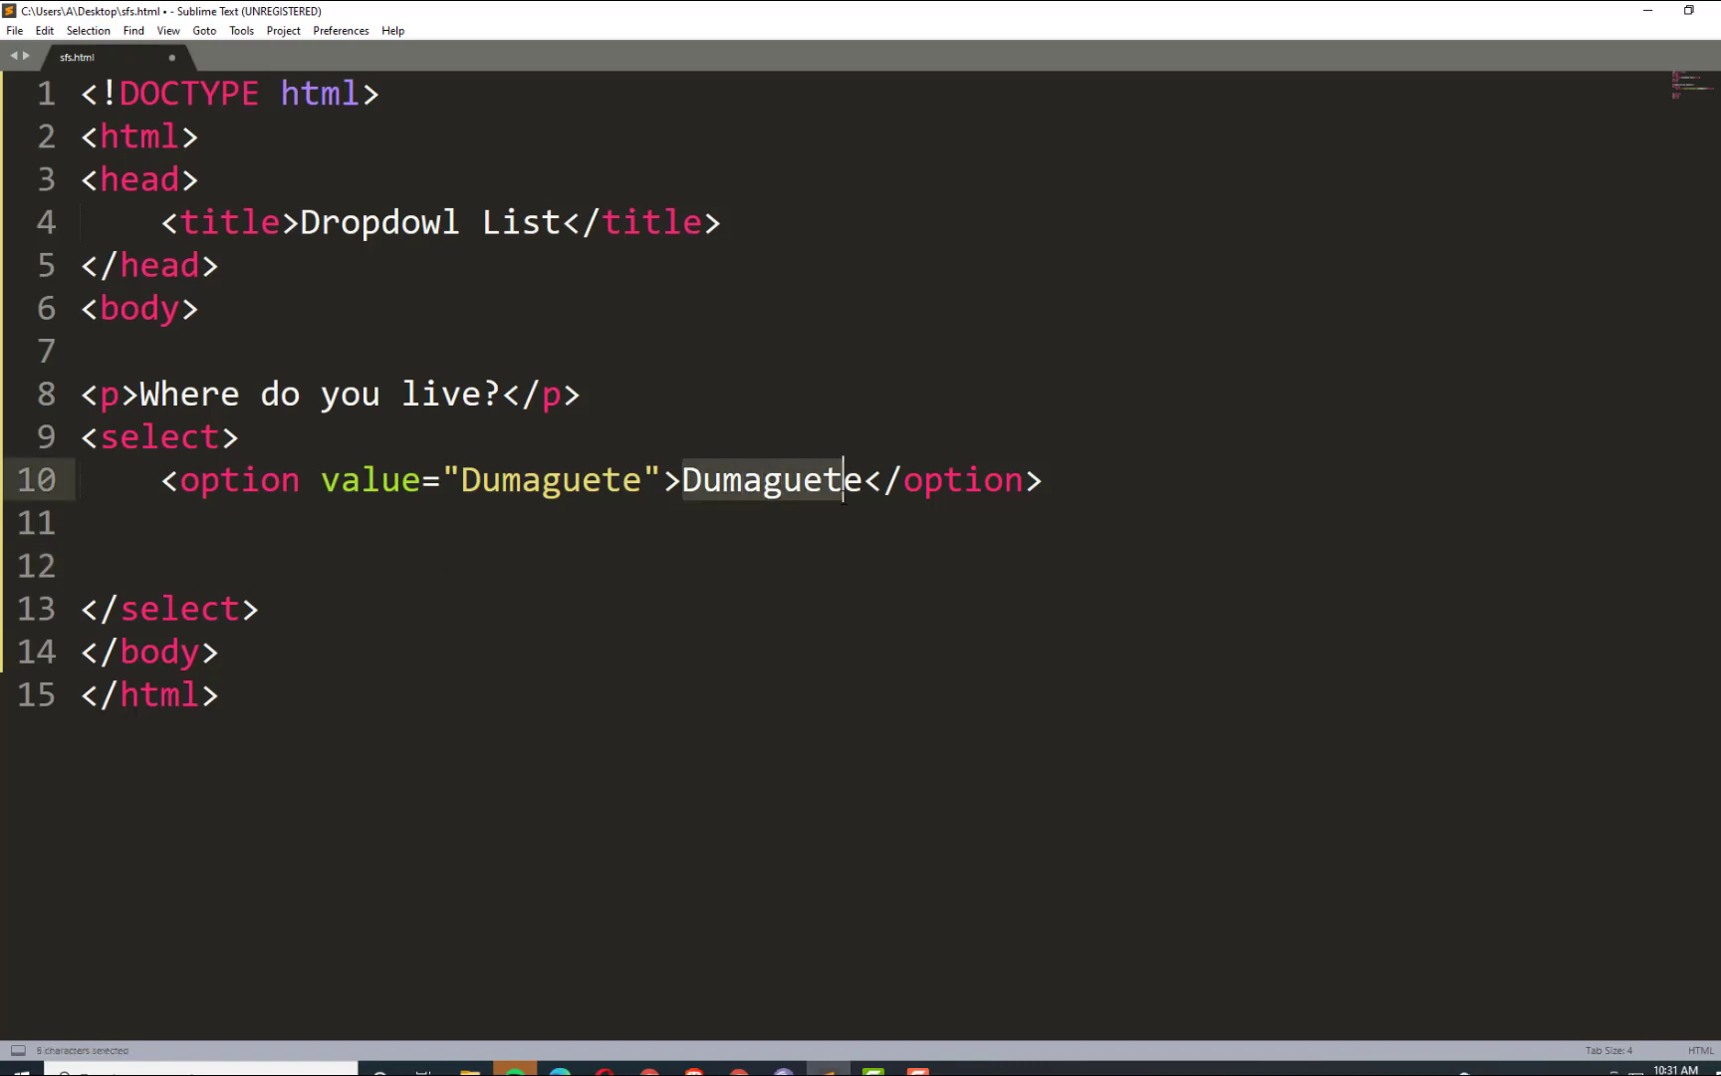
pyautogui.moveTo(722, 482); pyautogui.dragTo(864, 482)
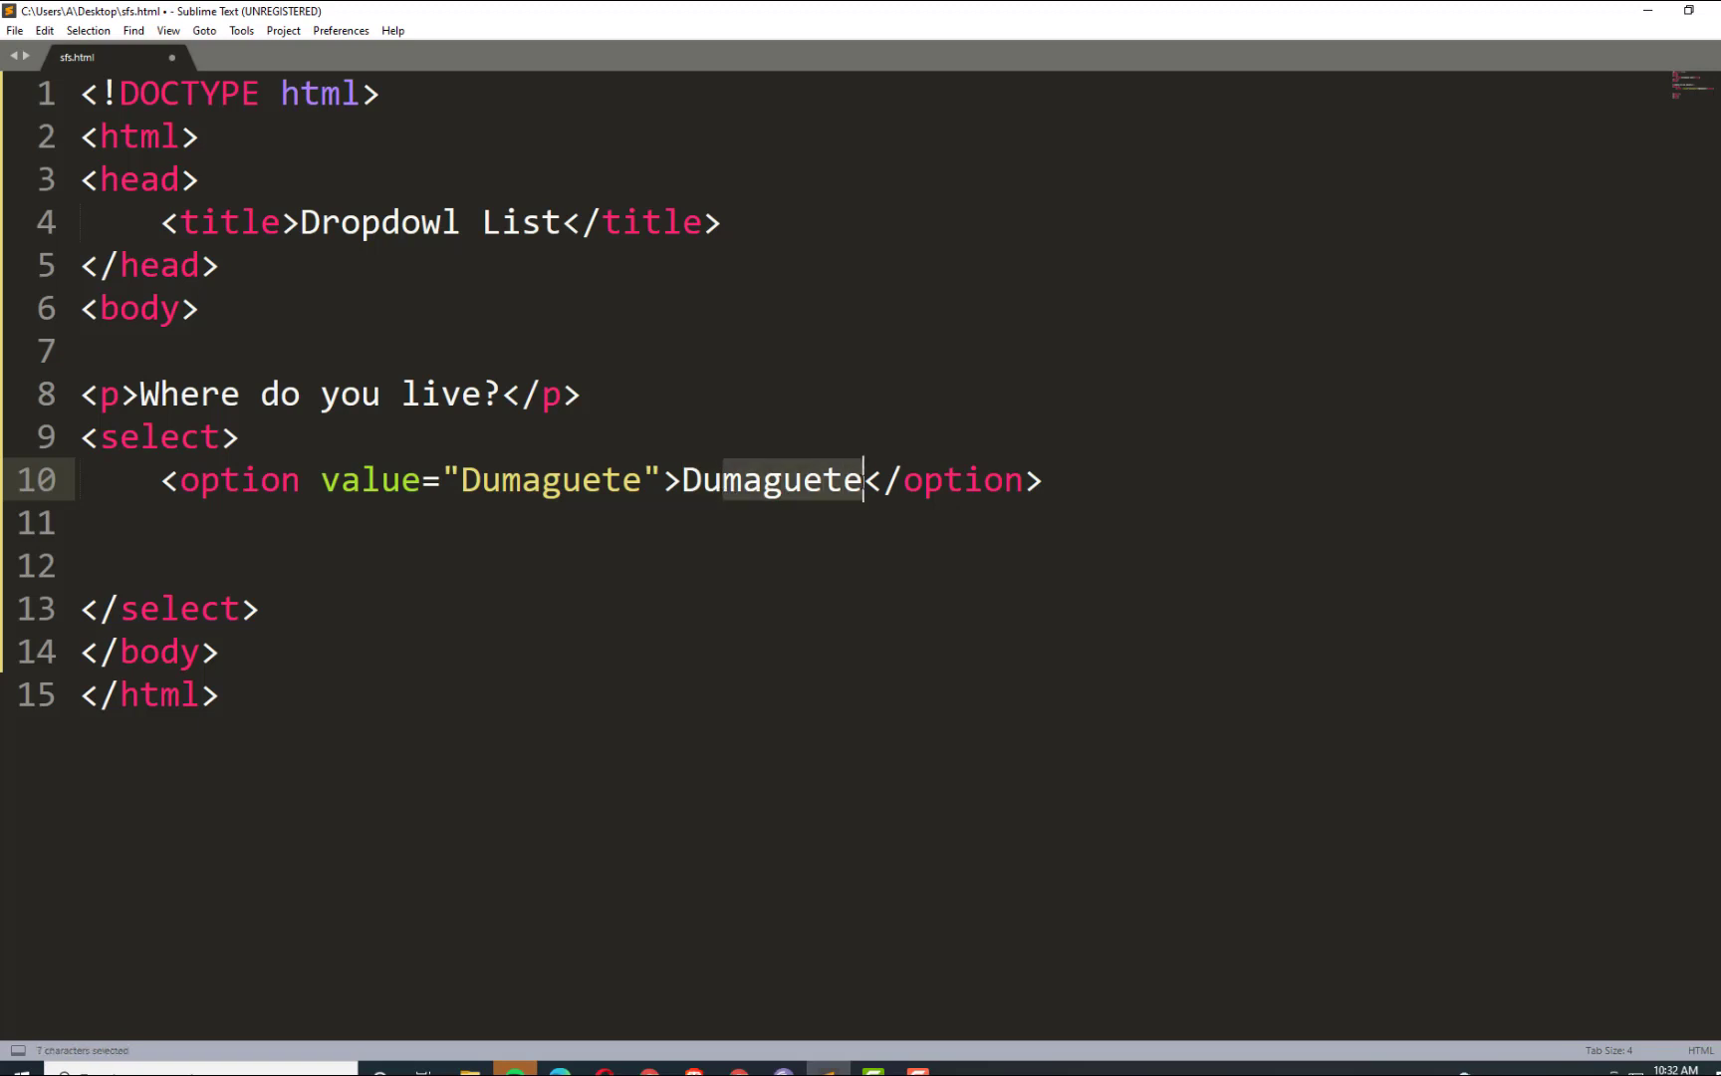
pyautogui.click(711, 543)
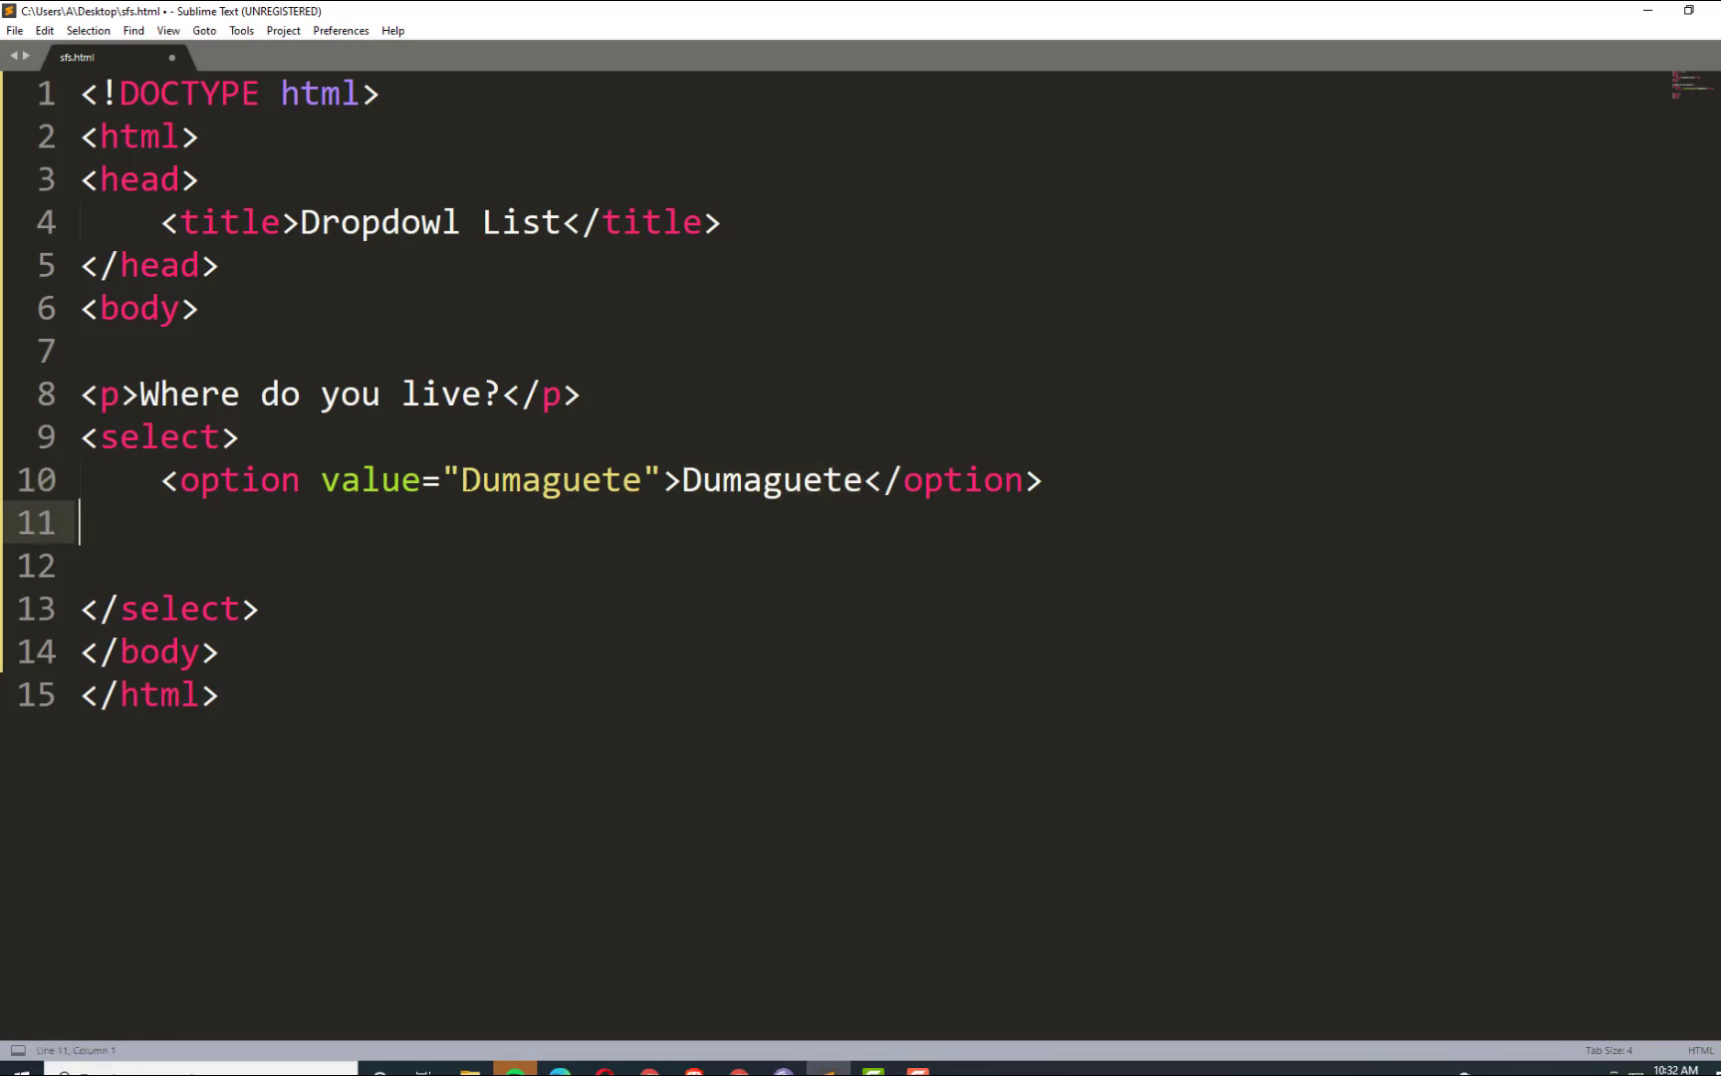
pyautogui.click(461, 482)
pyautogui.moveTo(462, 482); pyautogui.dragTo(643, 482)
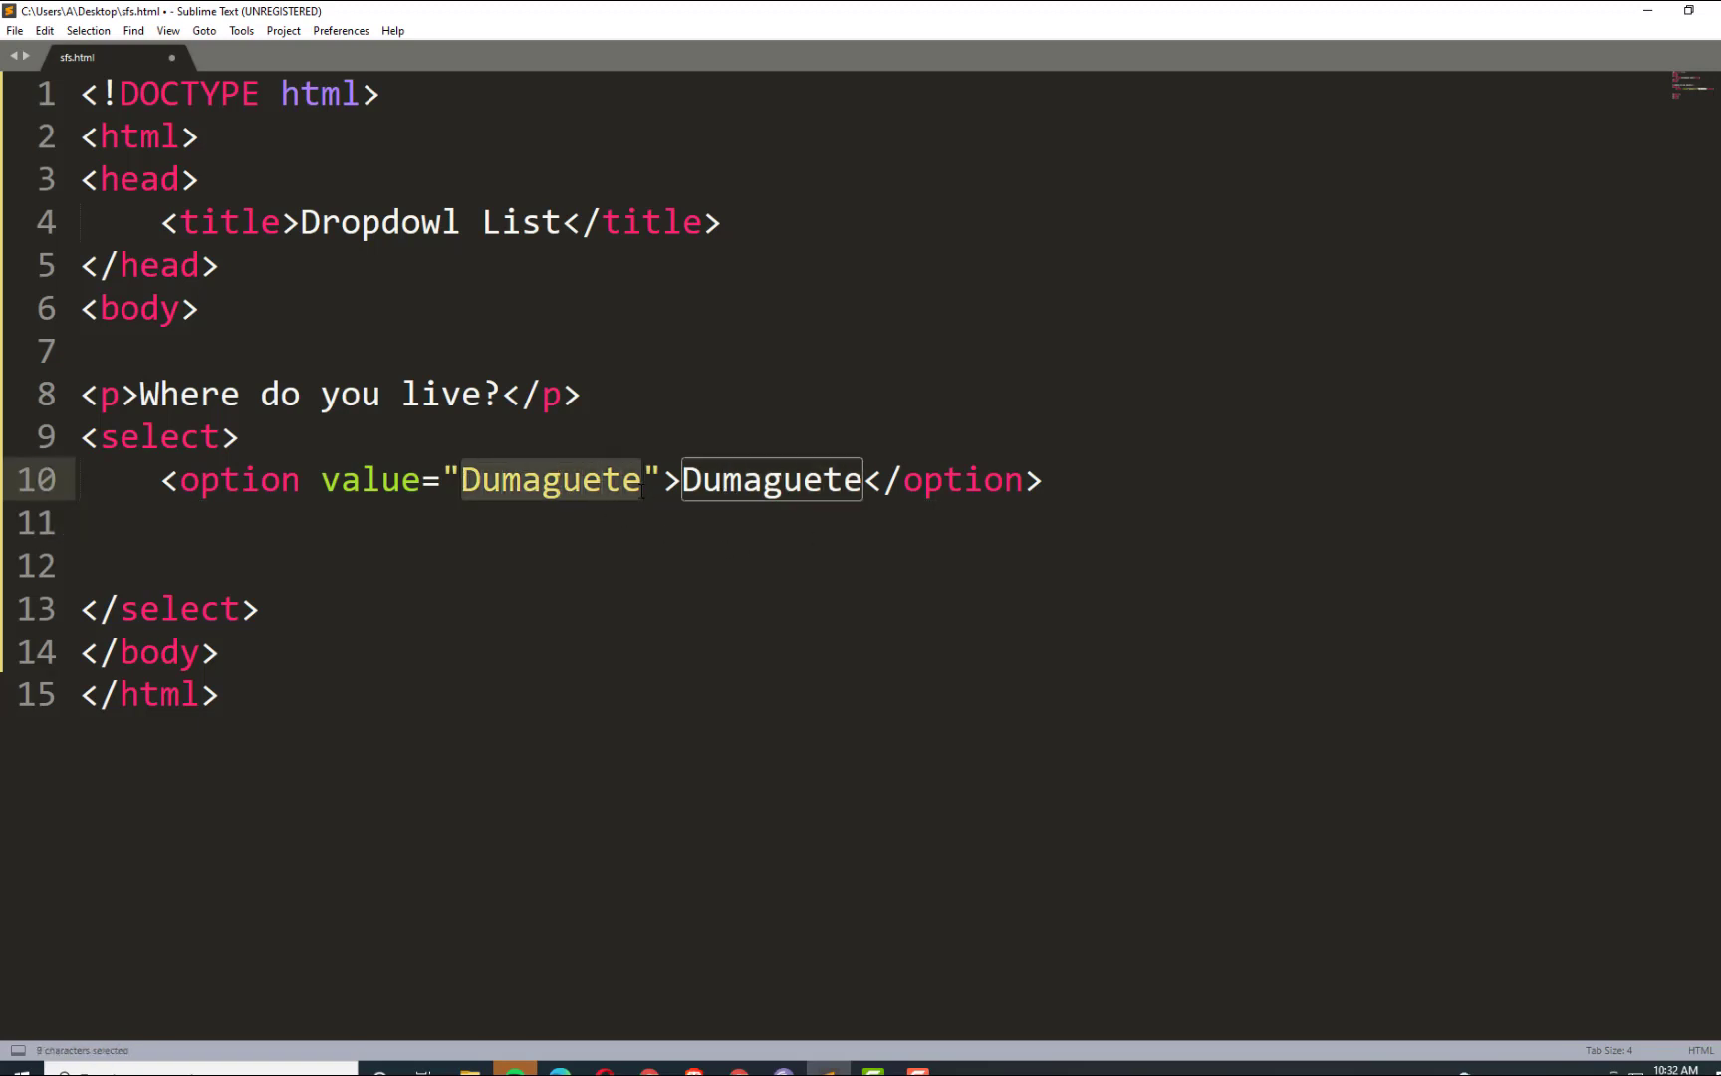
pyautogui.moveTo(482, 482); pyautogui.dragTo(794, 484)
pyautogui.click(722, 484)
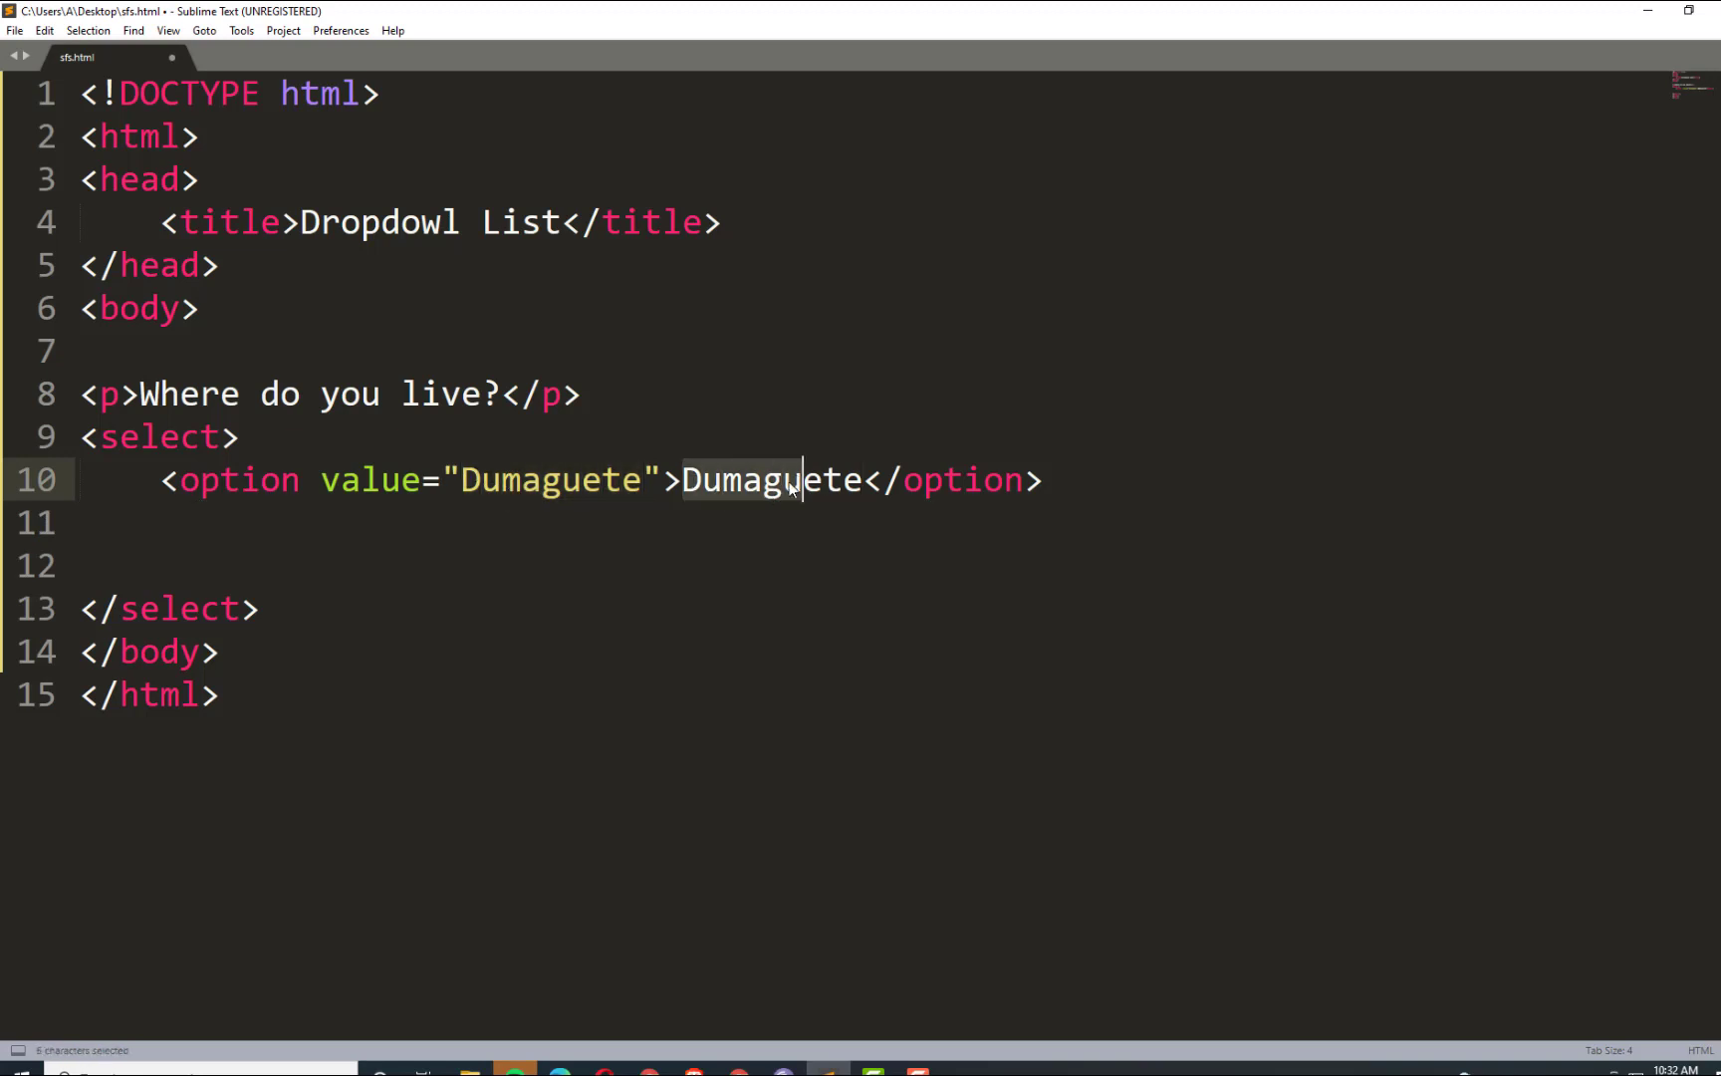
# Select the whole <option value="Dumaguete">Dumaguete</option> line.
pyautogui.moveTo(461, 482); pyautogui.dragTo(602, 484)
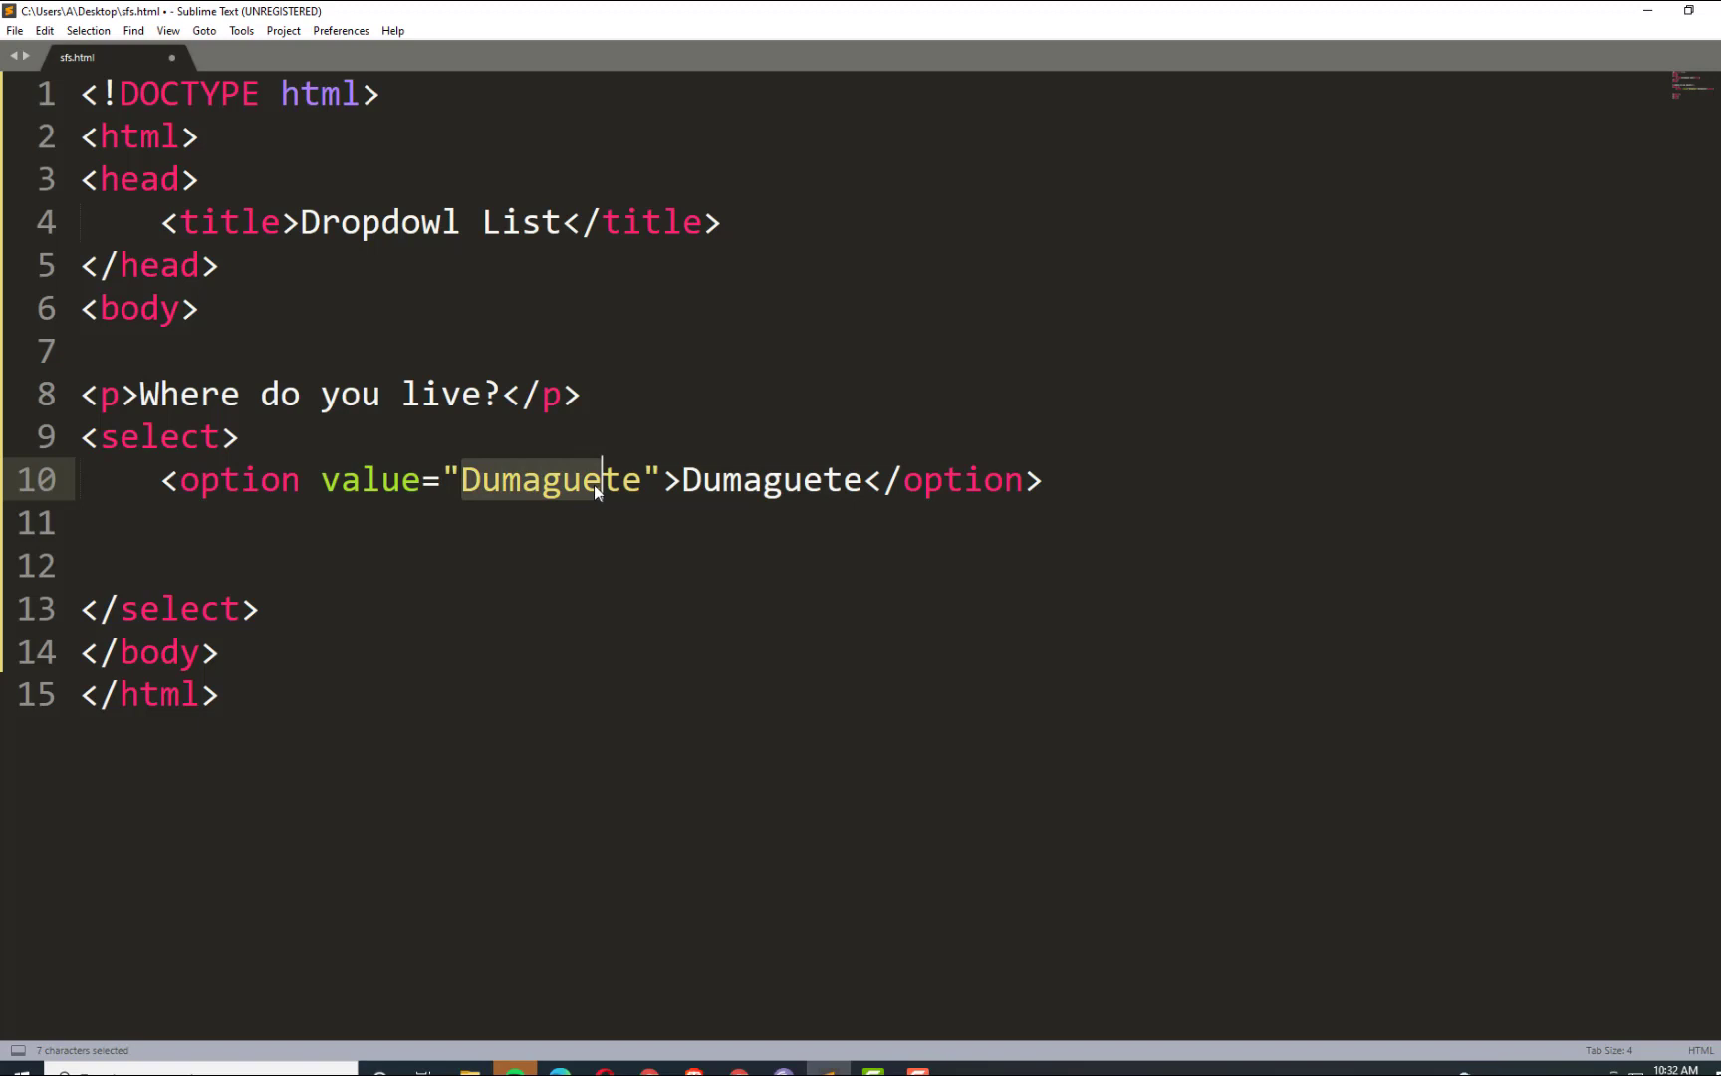
pyautogui.click(731, 486)
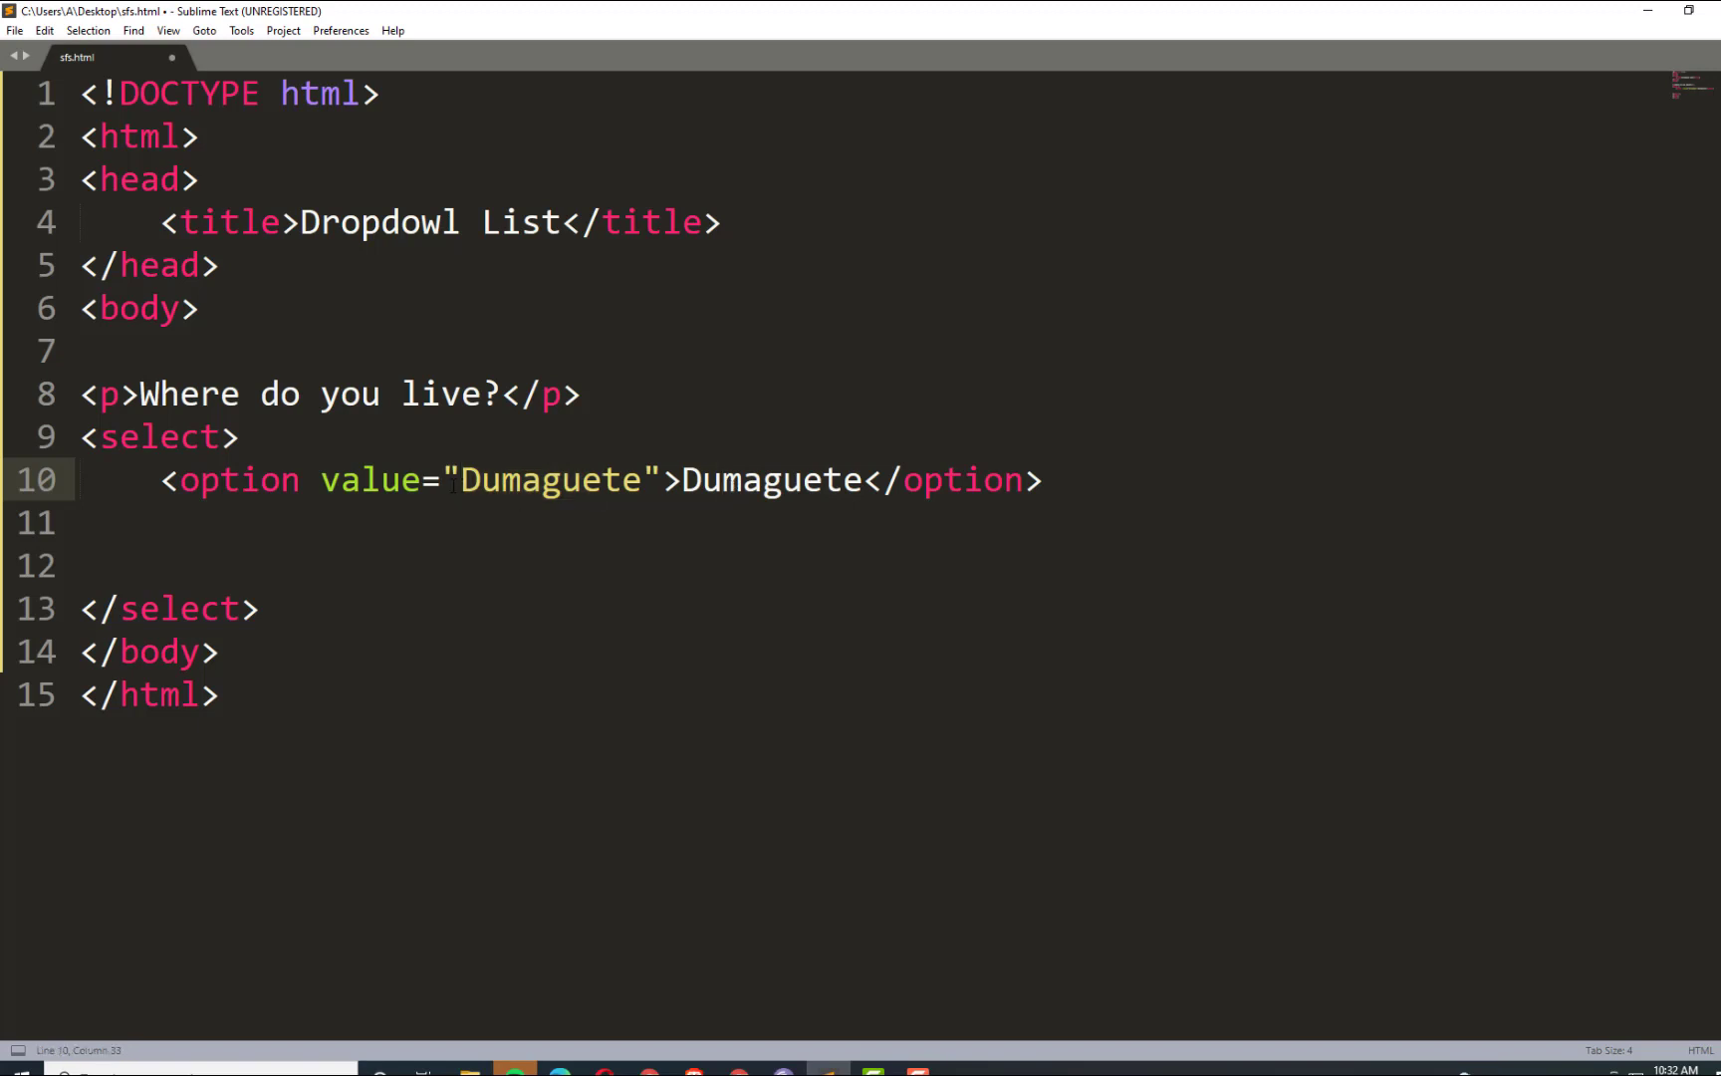
pyautogui.moveTo(463, 483); pyautogui.dragTo(642, 484)
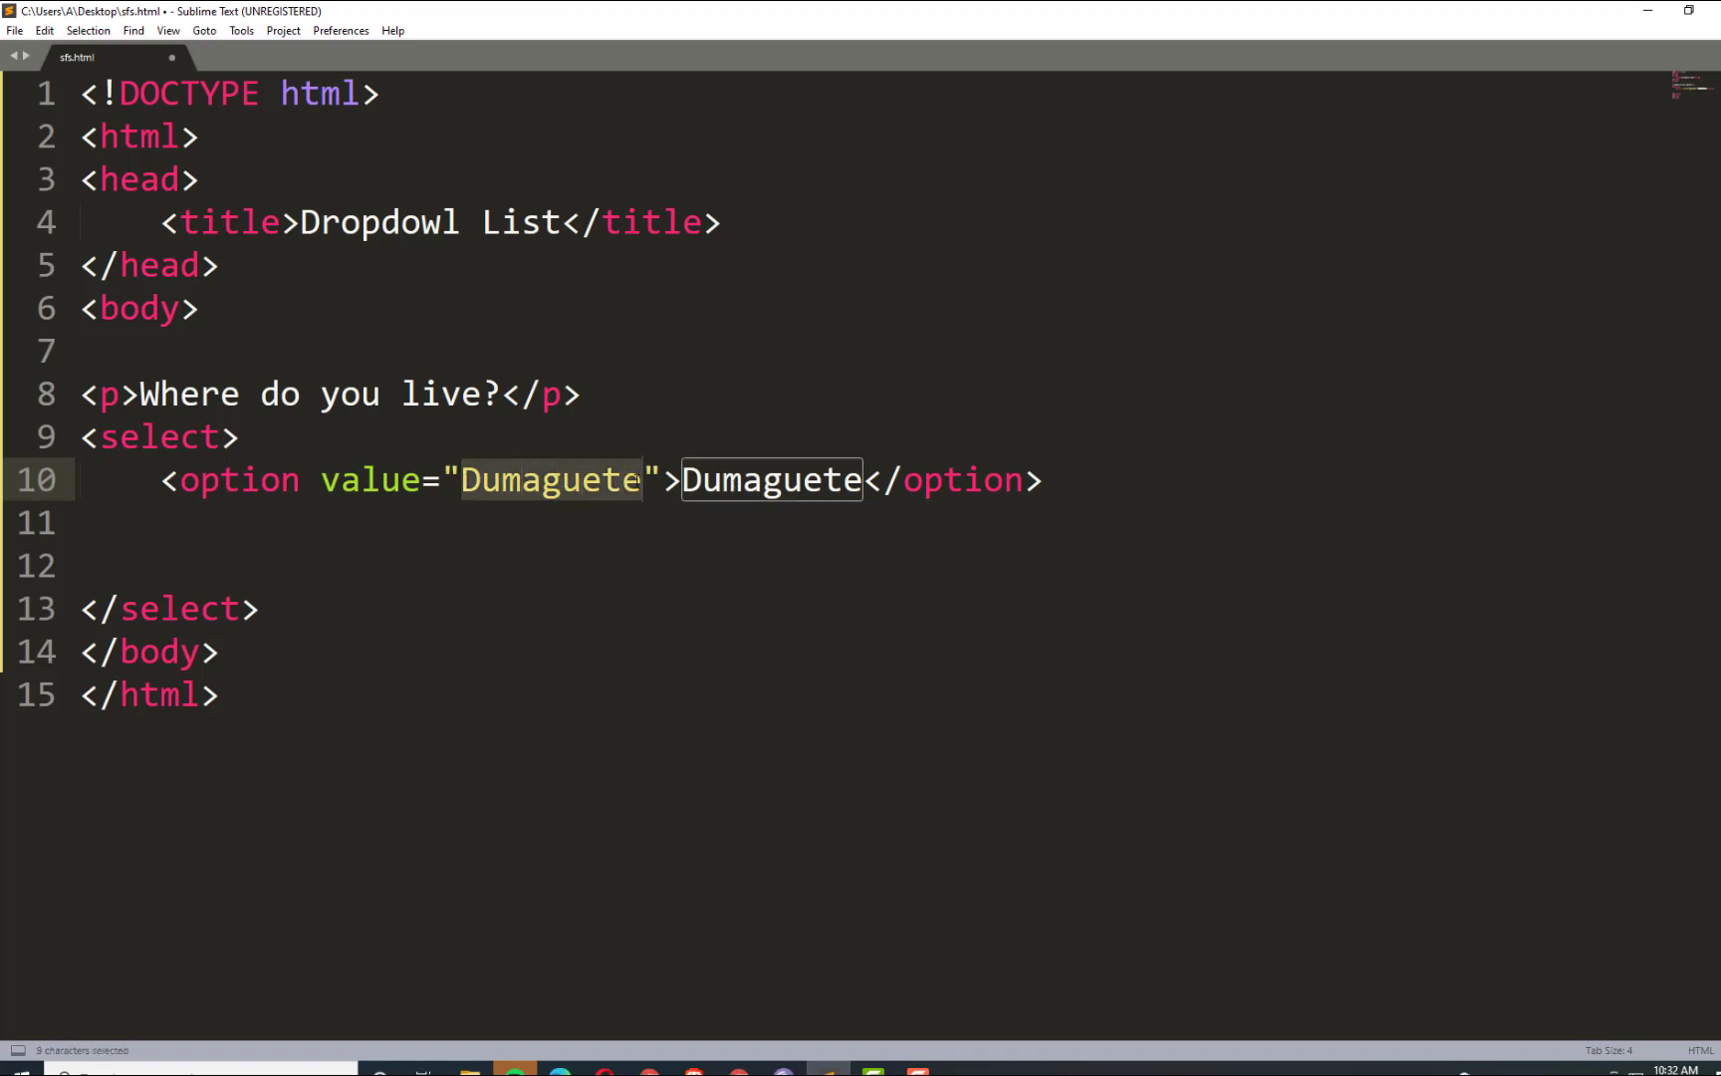
pyautogui.click(622, 485)
pyautogui.moveTo(342, 485); pyautogui.dragTo(642, 481)
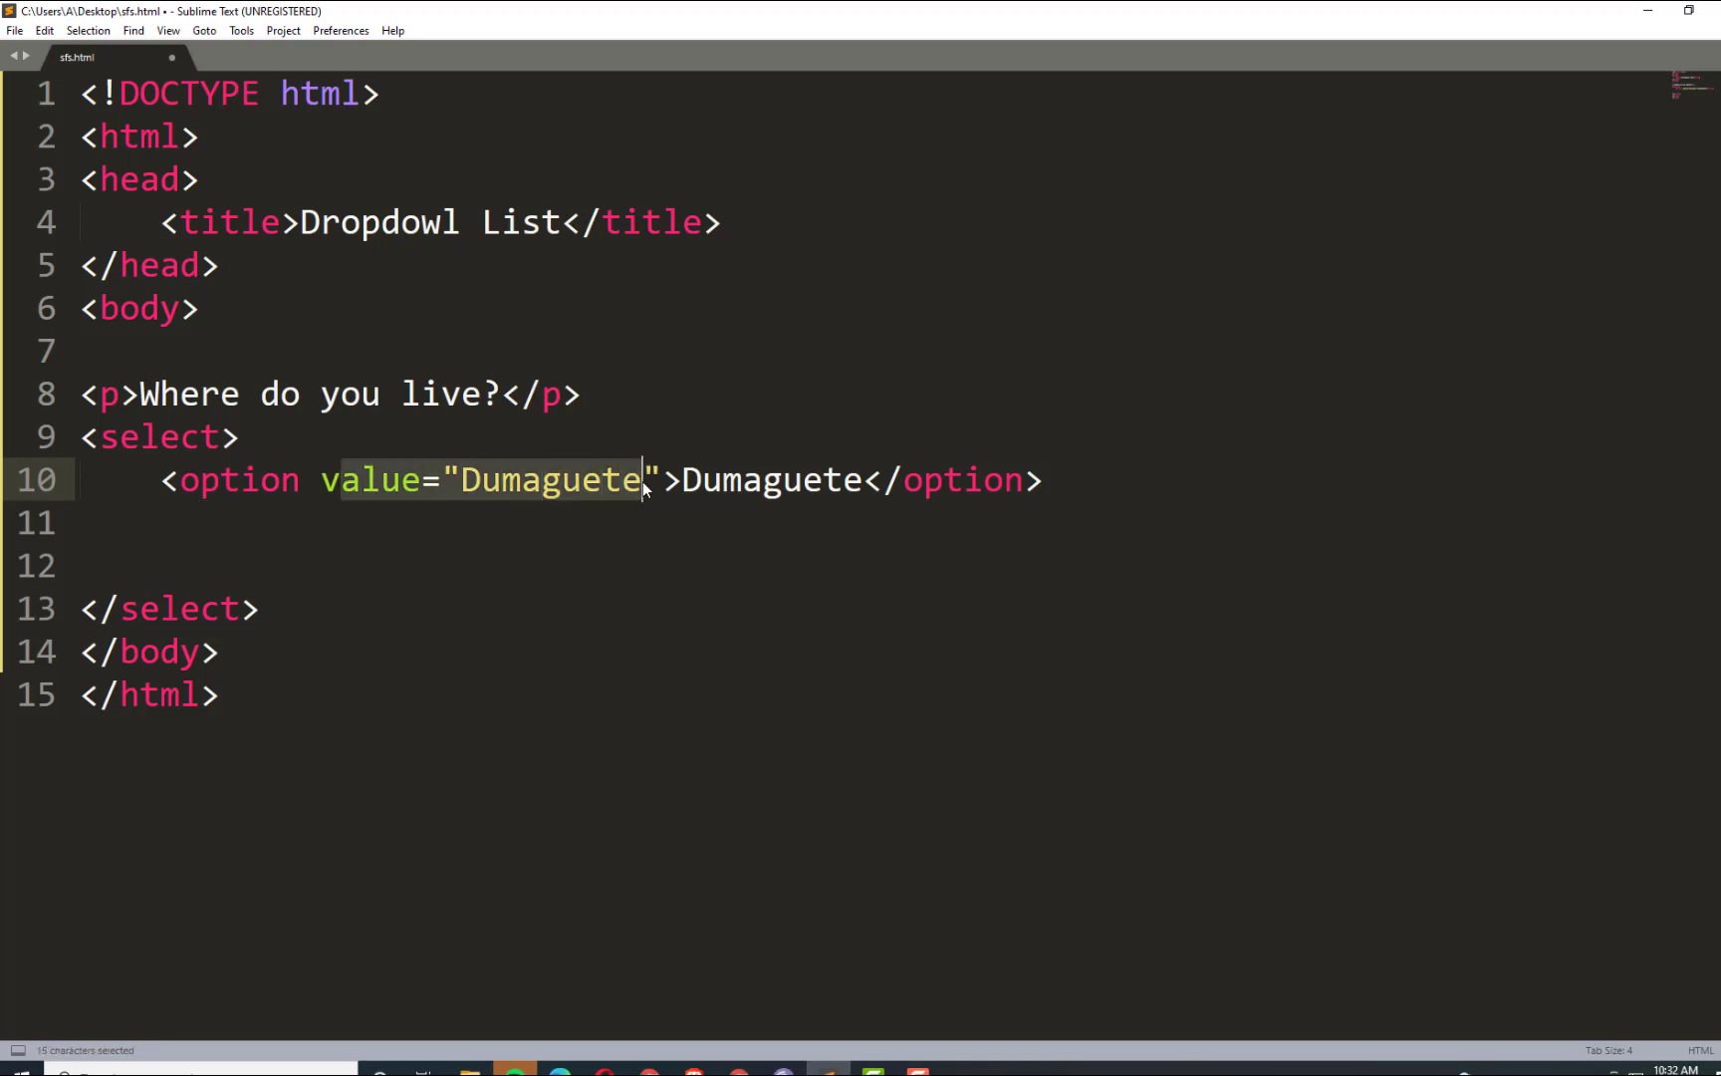
pyautogui.click(660, 483)
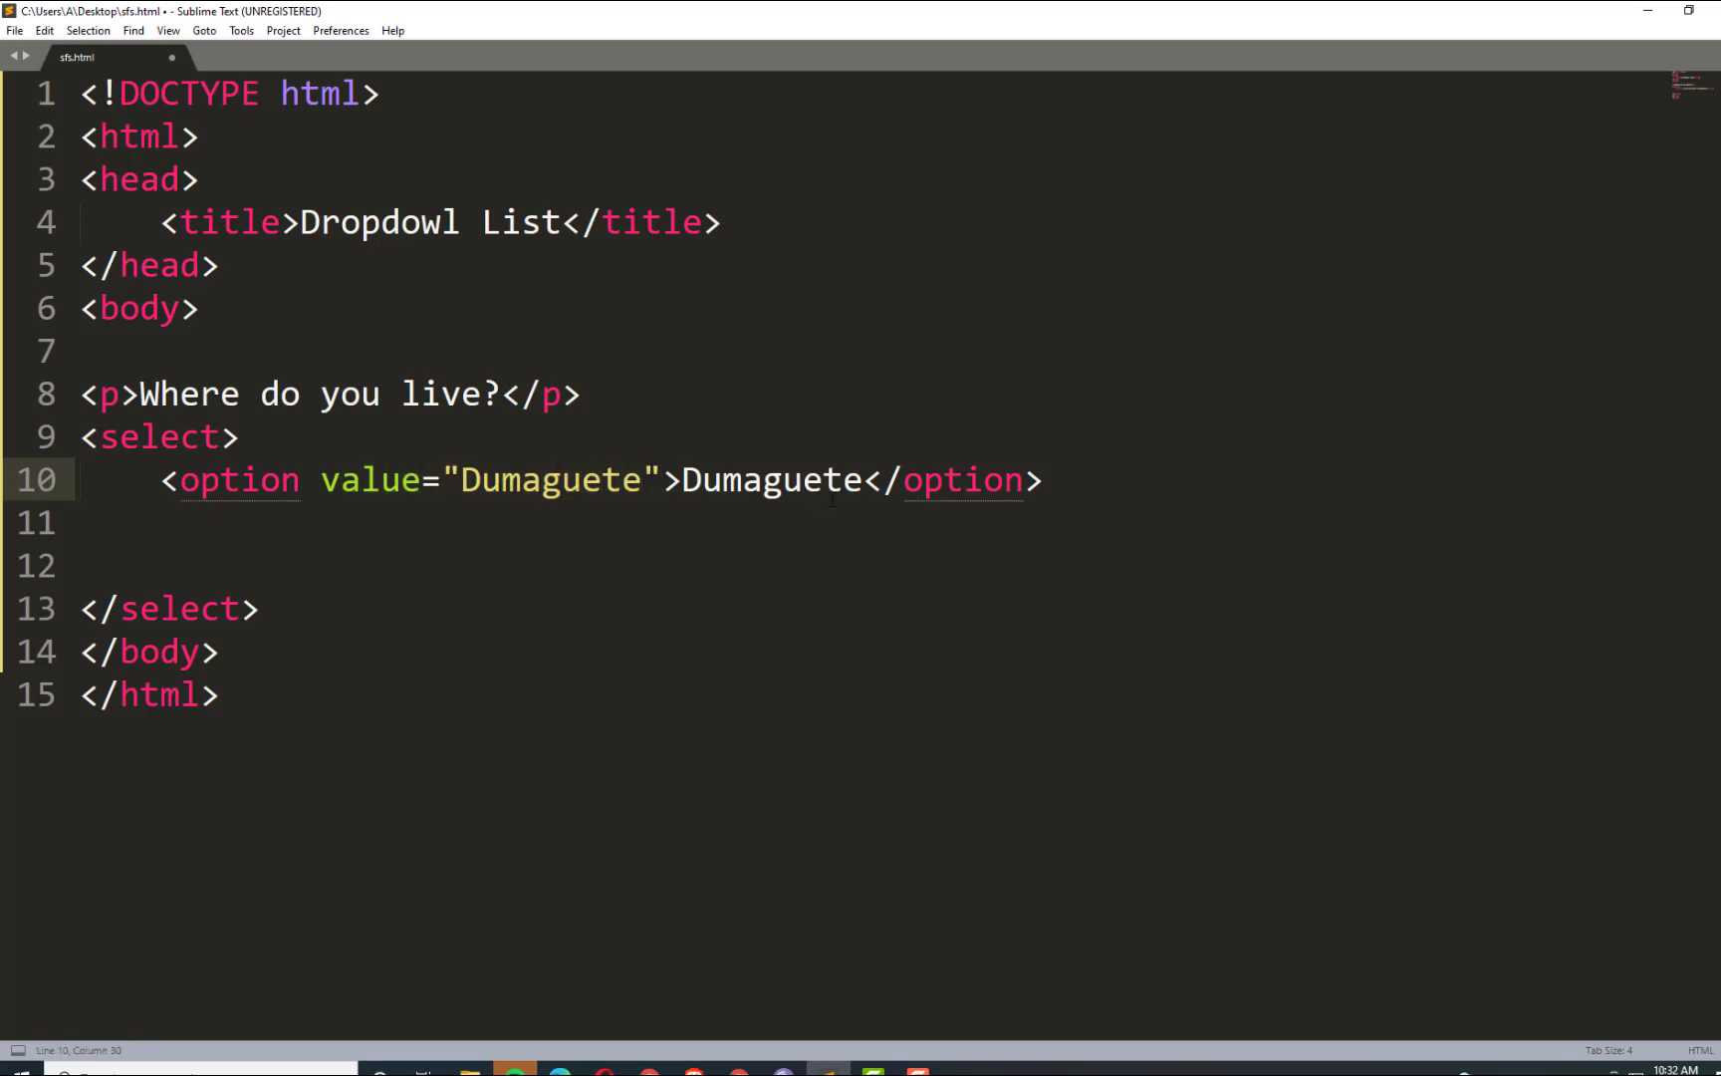
pyautogui.press('Left')
pyautogui.press('Left')
pyautogui.press('Left')
pyautogui.doubleClick(597, 485)
pyautogui.click(596, 491)
pyautogui.press('Right')
pyautogui.press('Right')
pyautogui.press('Right')
pyautogui.moveTo(1095, 480); pyautogui.dragTo(160, 480)
# Copy the Dumaguete option line and paste two duplicates below it.
pyautogui.hotkey('ctrl', 'c')
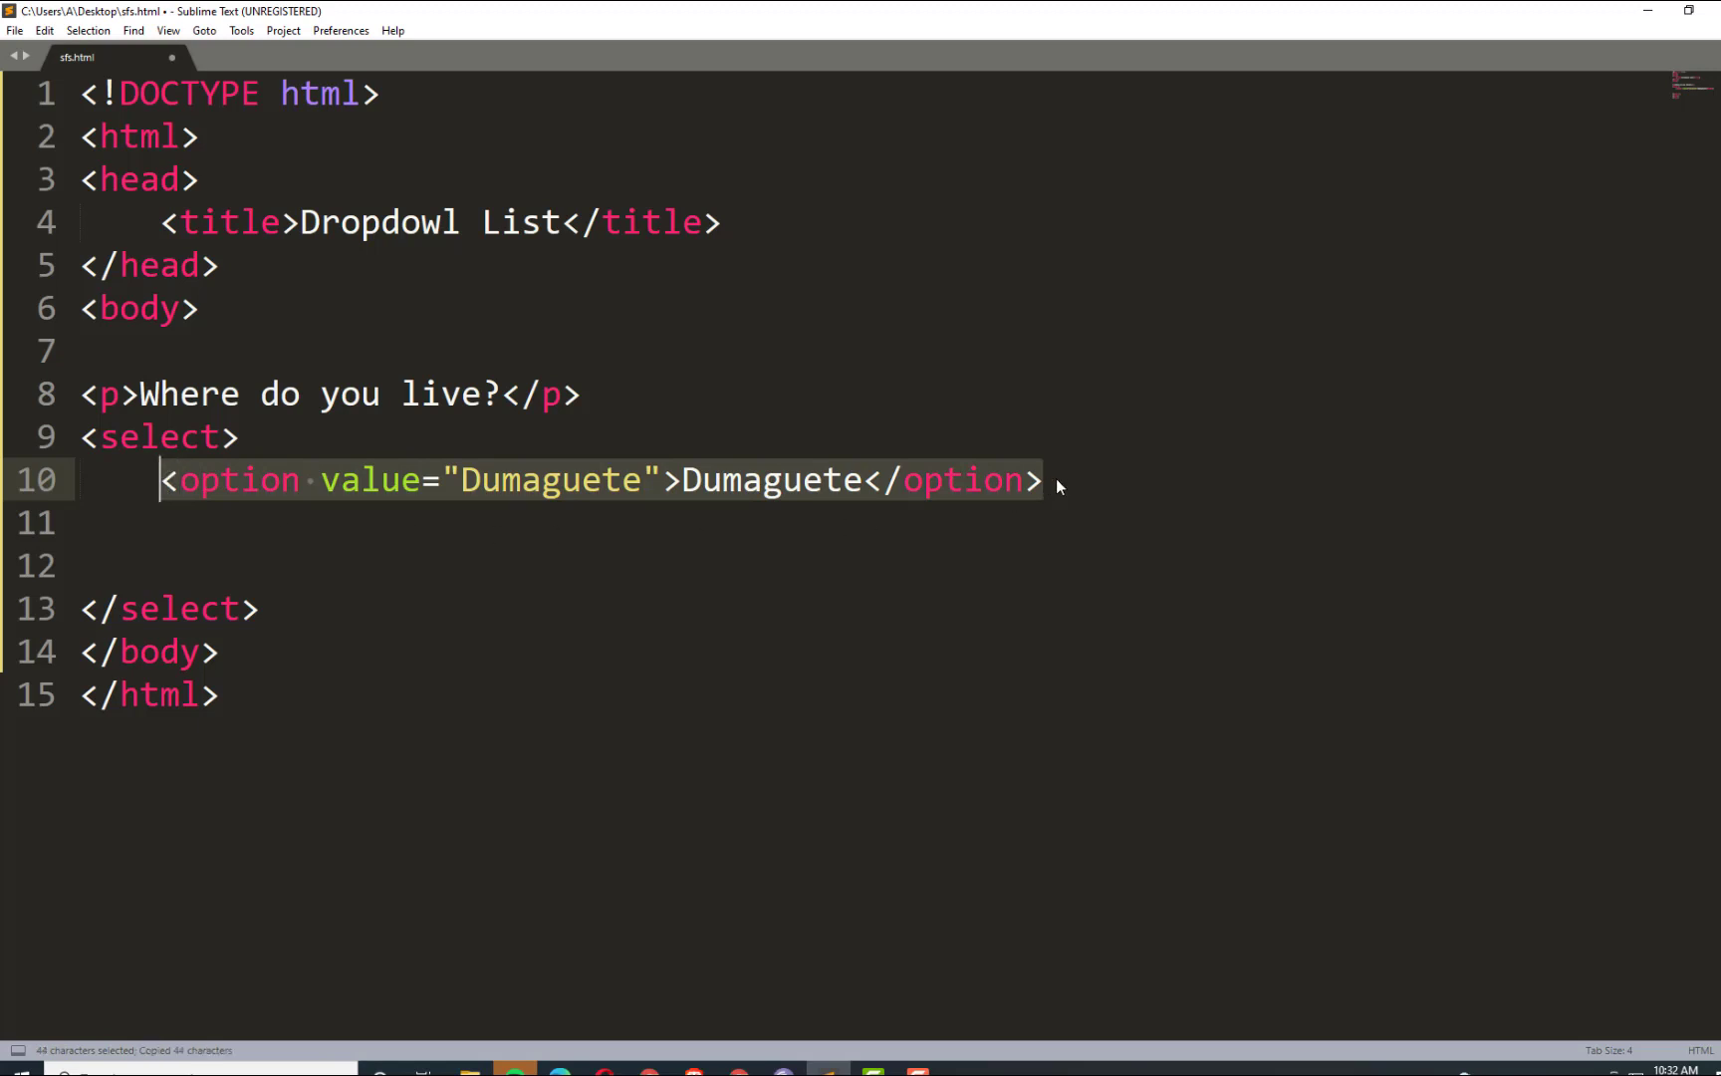
pyautogui.press('End')
pyautogui.press('Return')
pyautogui.hotkey('ctrl', 'v')
pyautogui.press('Return')
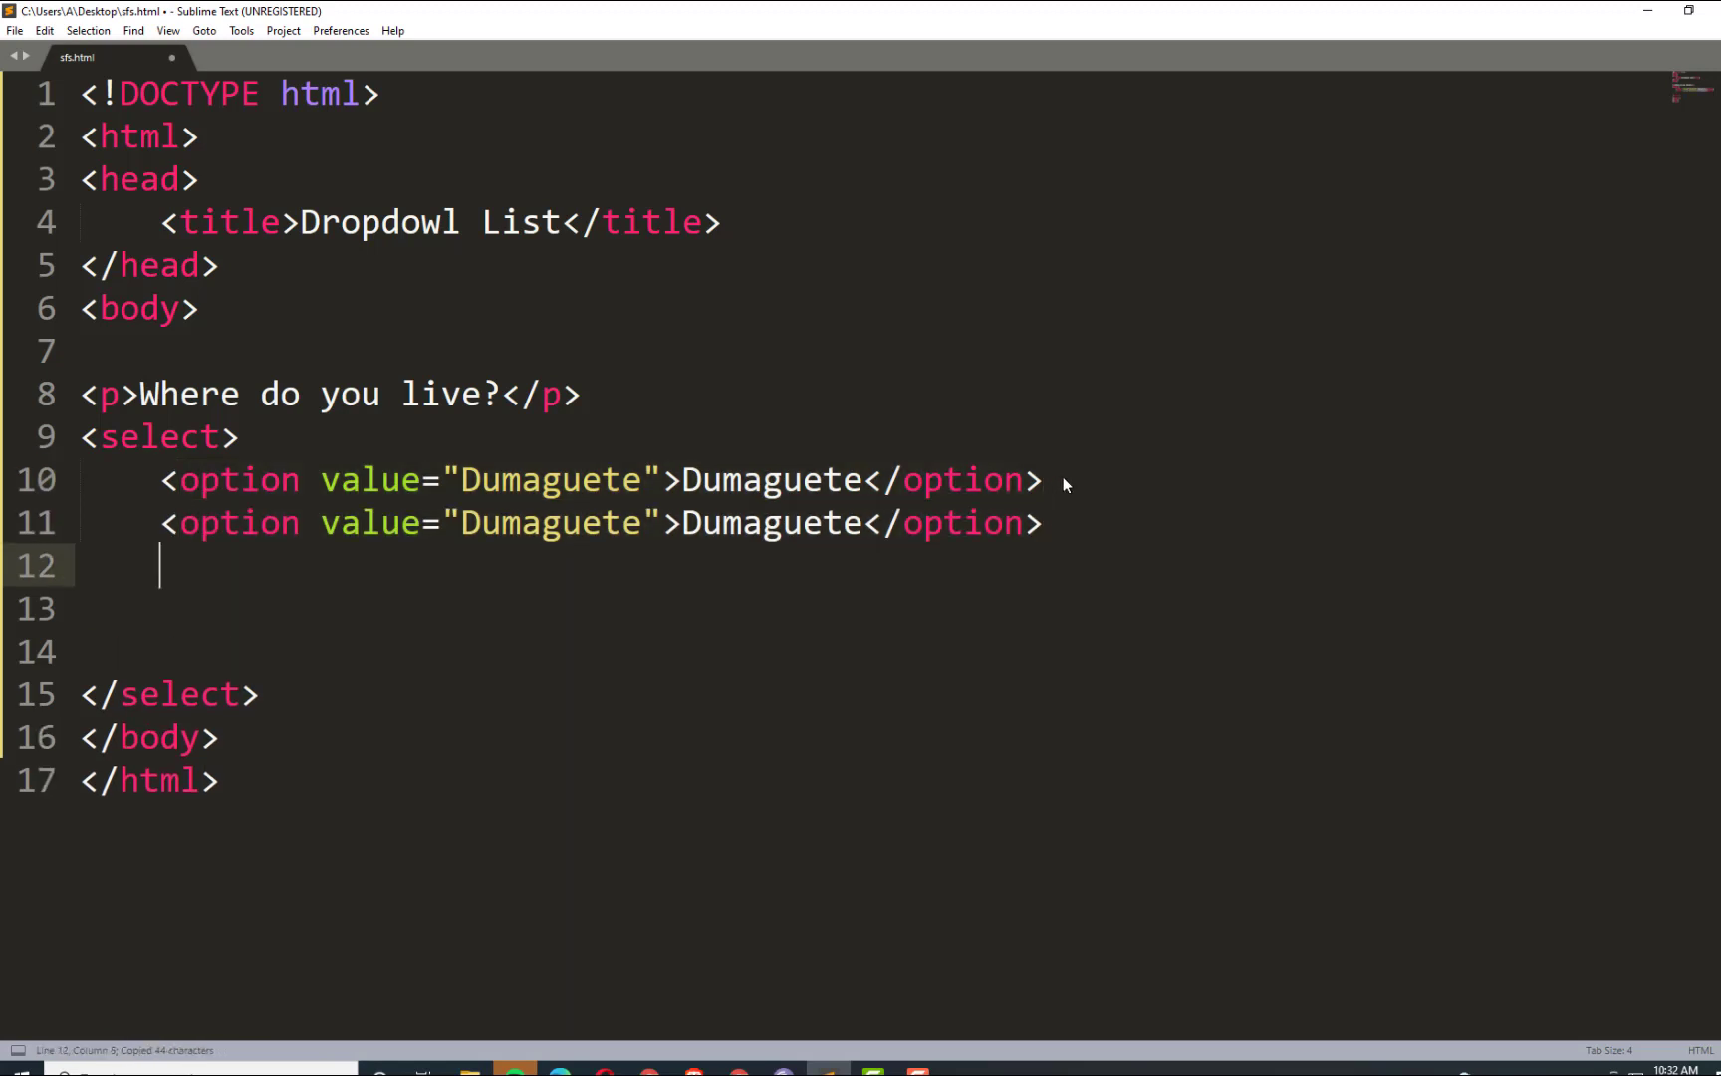
pyautogui.hotkey('ctrl', 'v')
# Change the second option's label to Sibulan.
pyautogui.press('Up')
pyautogui.press('Left')
pyautogui.press('Left')
pyautogui.press('Left')
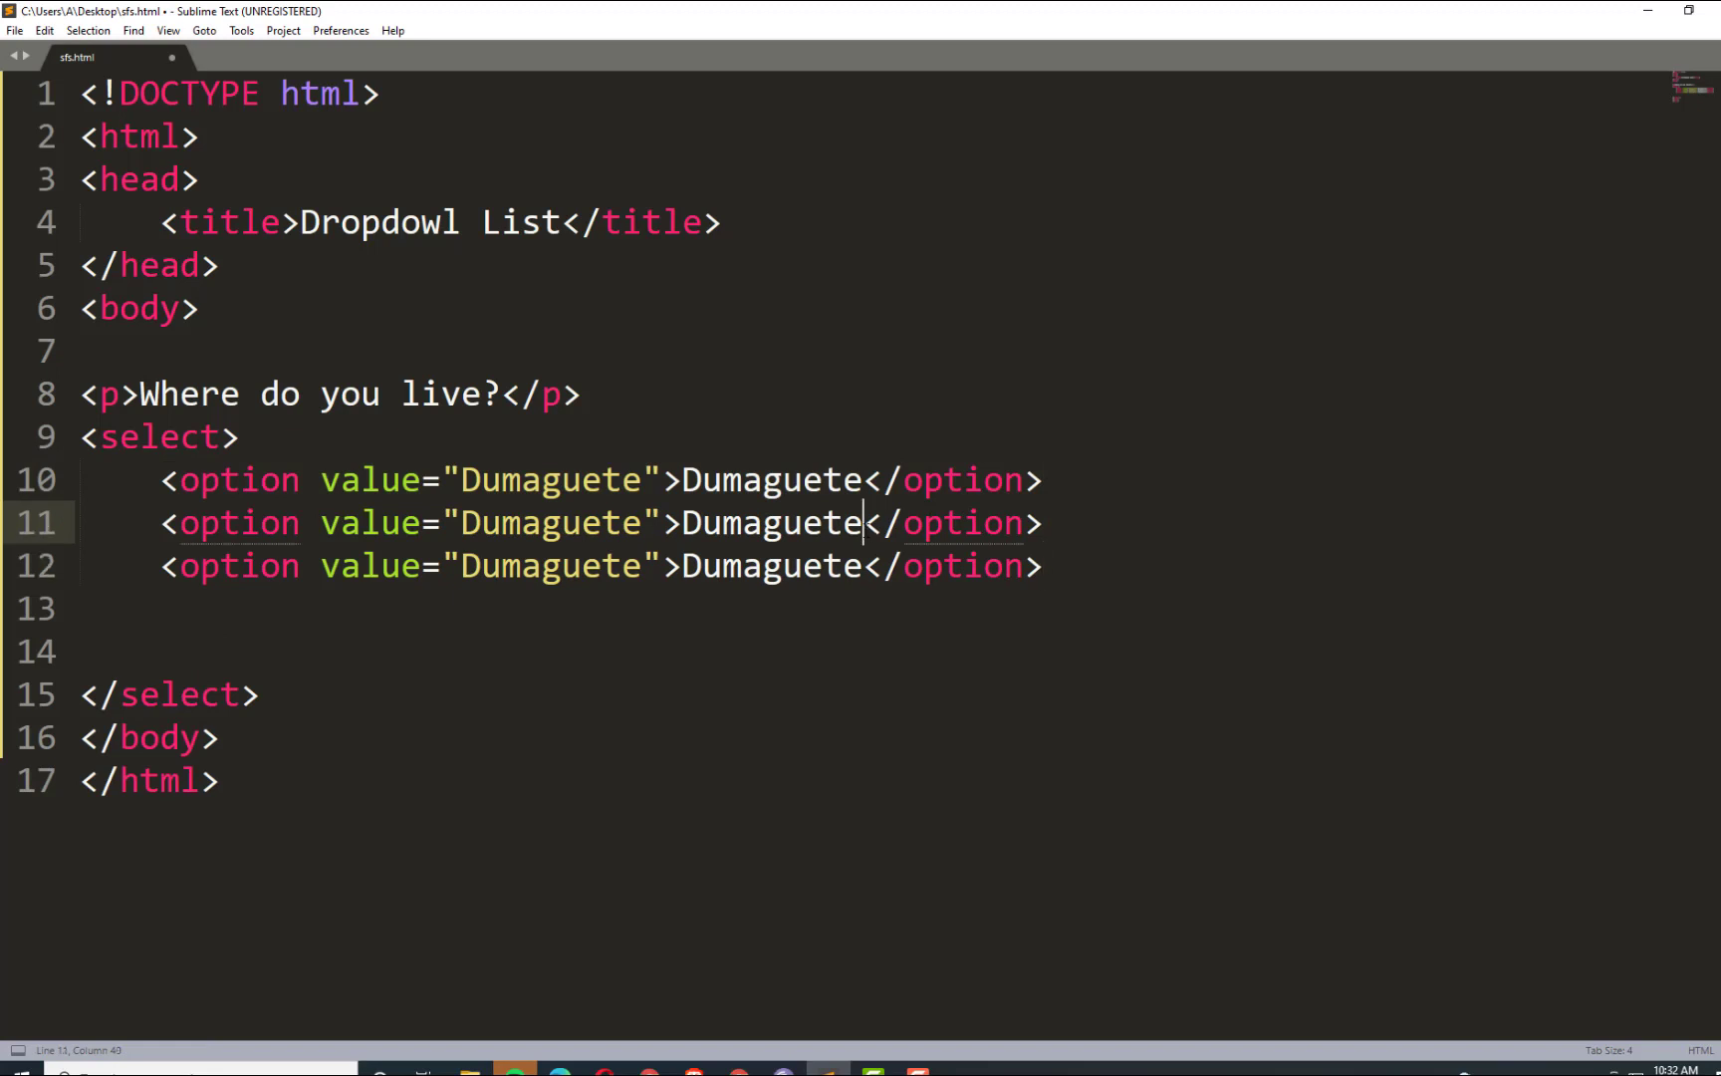
pyautogui.press('BackSpace')
pyautogui.press('BackSpace')
pyautogui.press('BackSpace')
pyautogui.press('BackSpace')
pyautogui.press('BackSpace')
pyautogui.press('BackSpace')
pyautogui.press('BackSpace')
pyautogui.press('BackSpace')
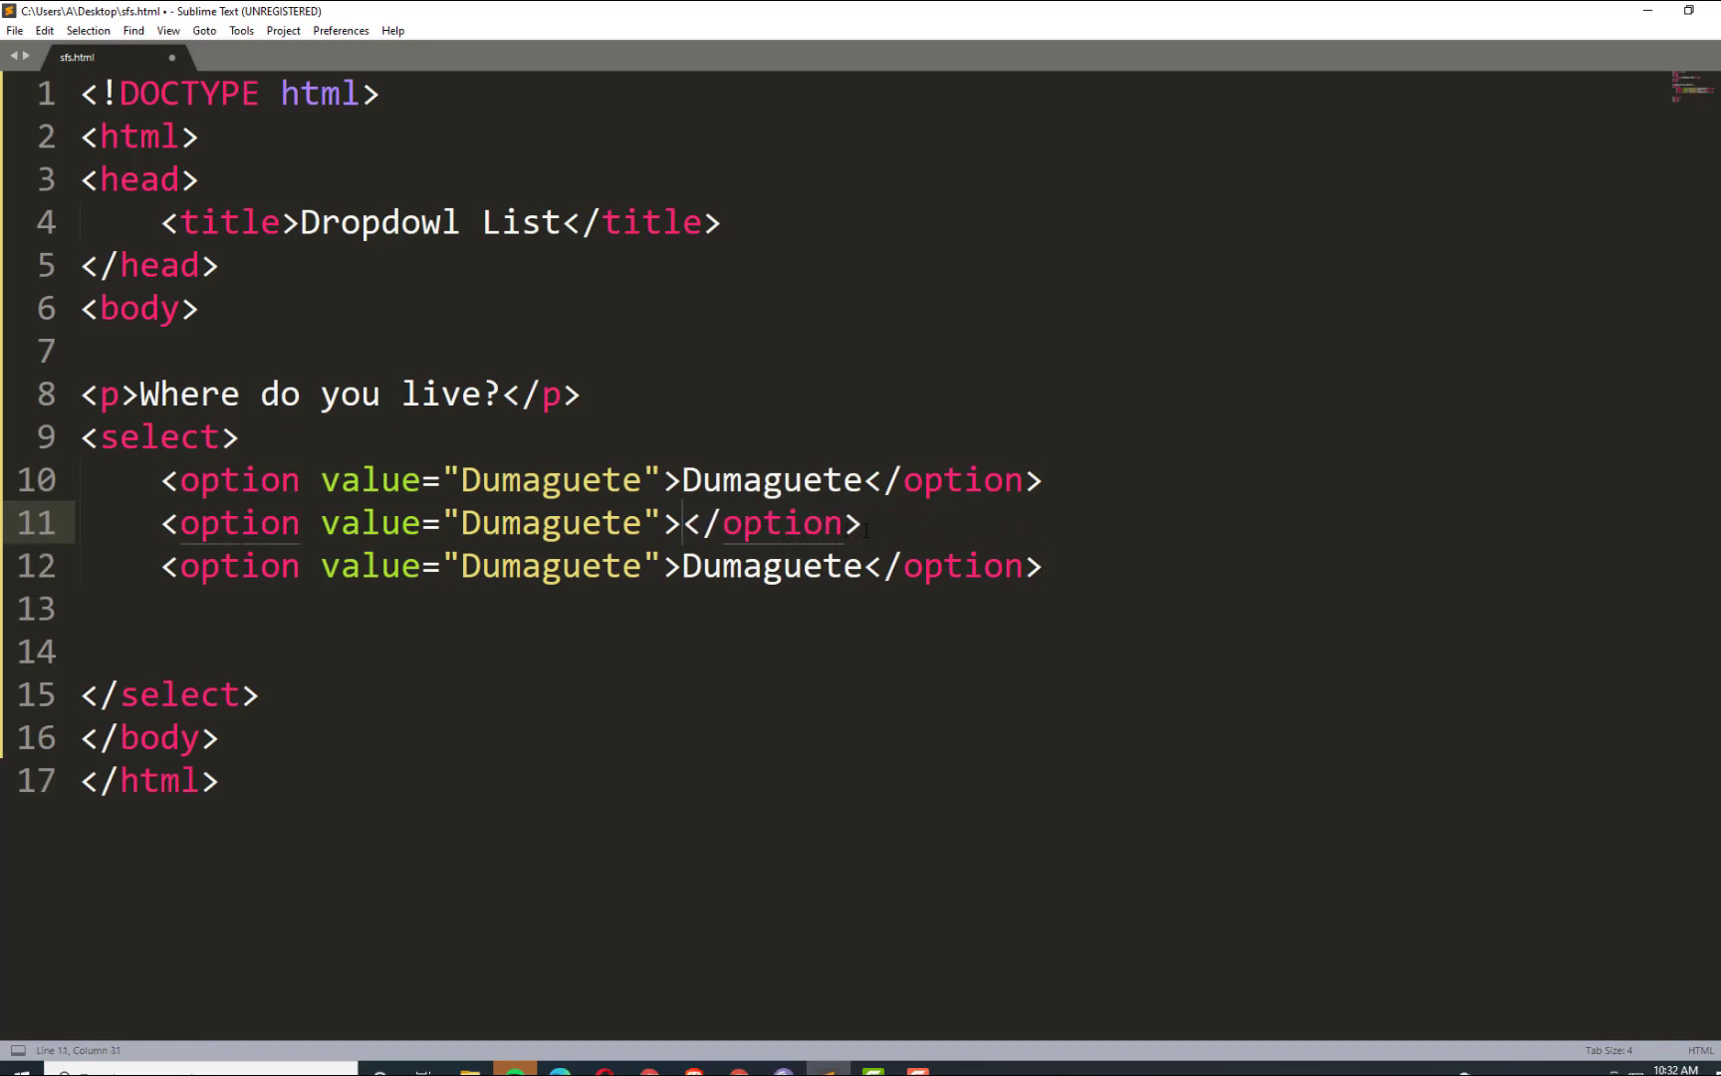
pyautogui.write('Sibul;a')
pyautogui.press('BackSpace')
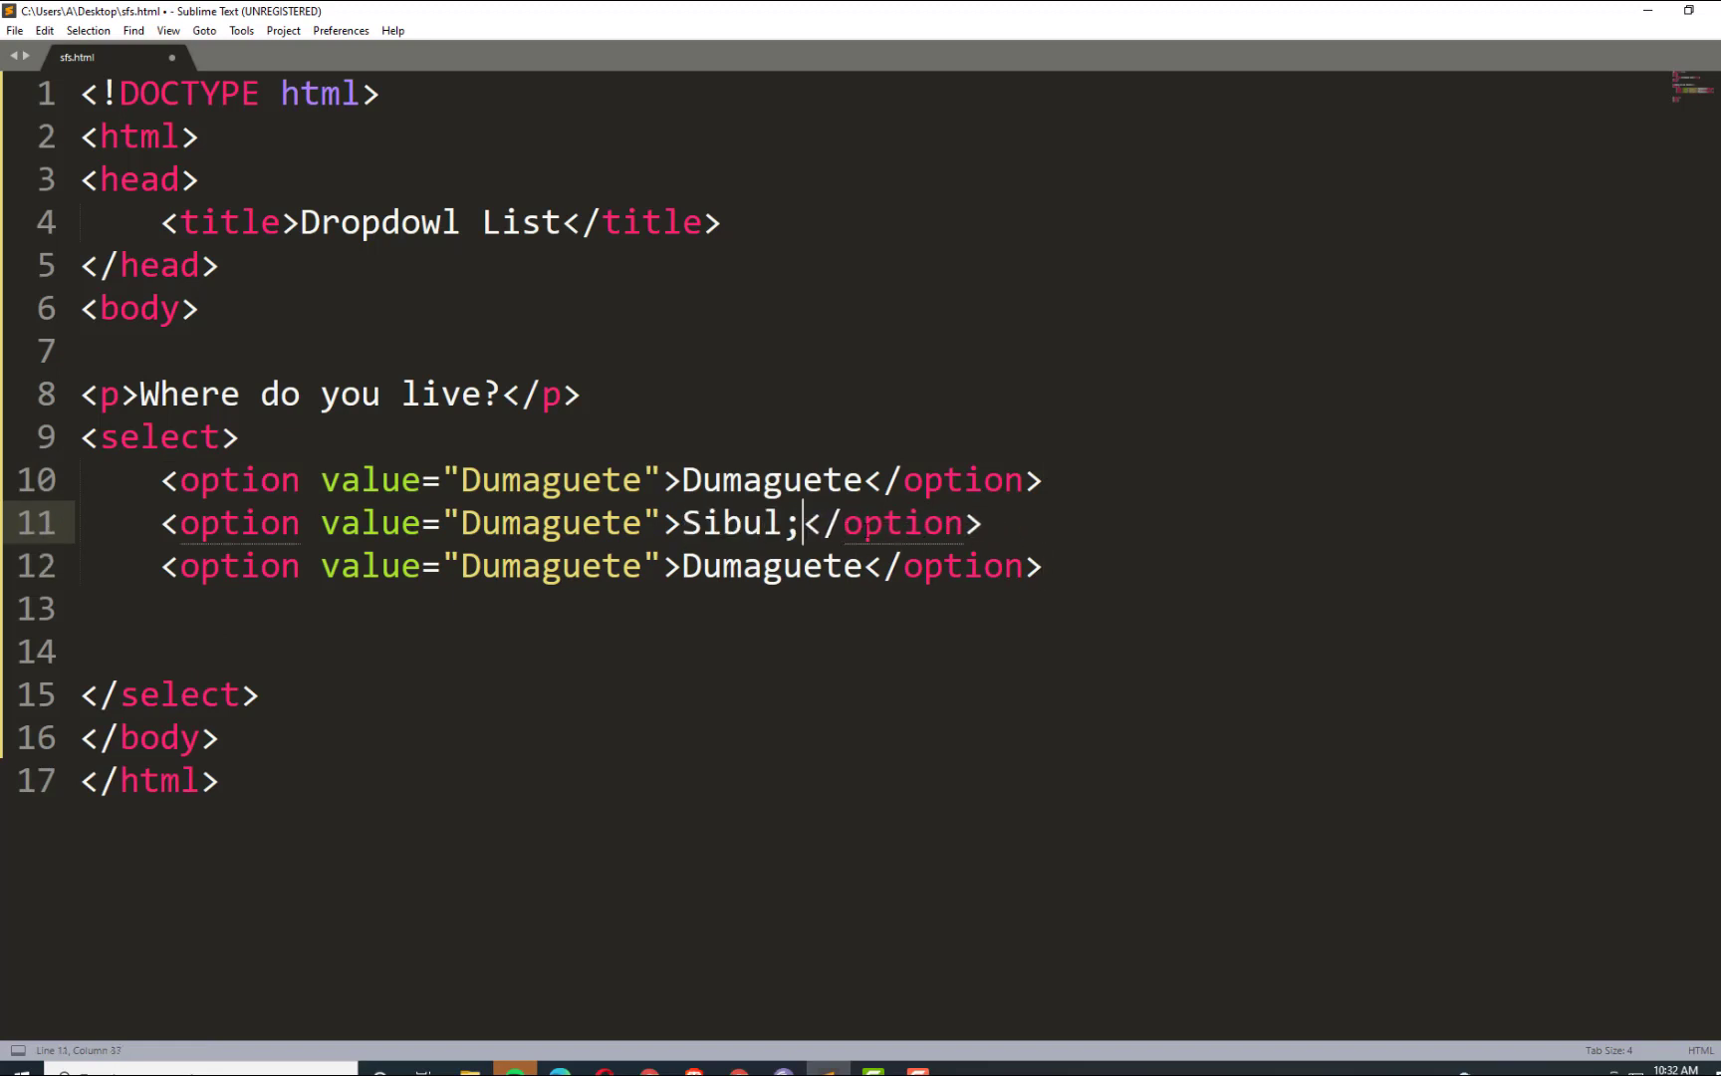
pyautogui.press('BackSpace')
pyautogui.write('an')
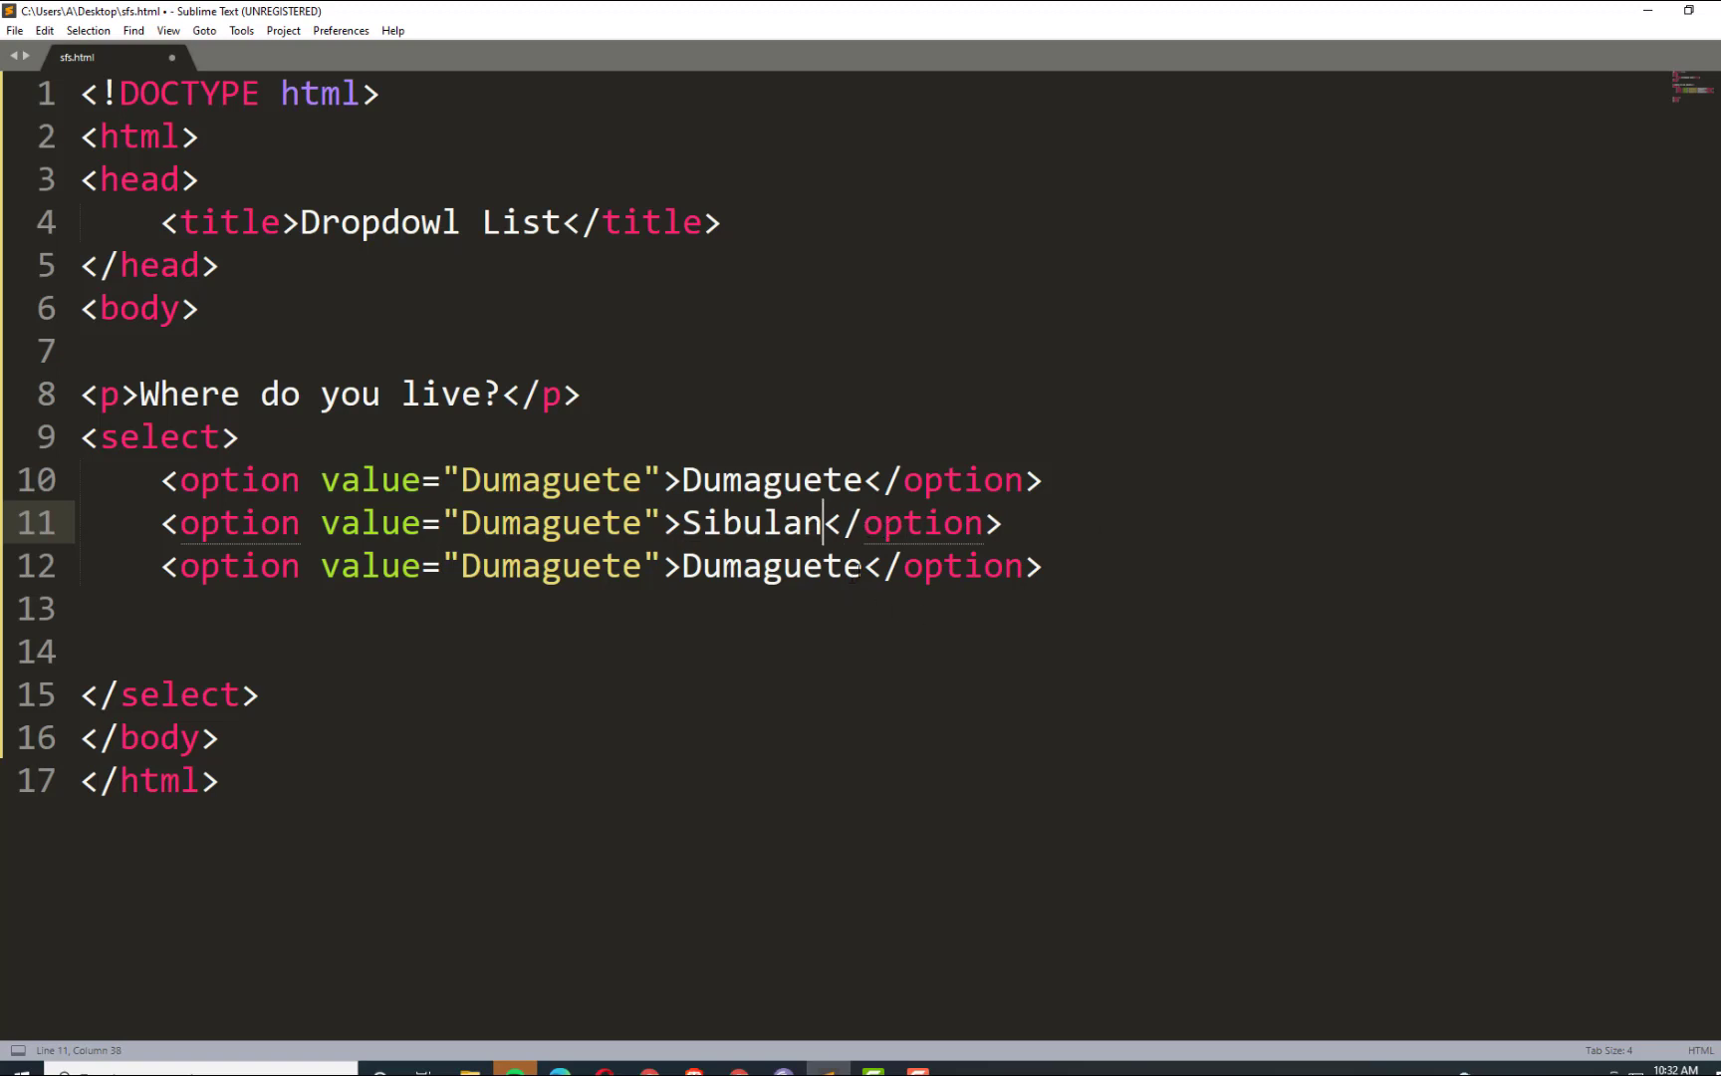
# Change the third option's label to Bacong.
pyautogui.press('Down')
pyautogui.press('Right')
pyautogui.press('Right')
pyautogui.press('BackSpace')
pyautogui.press('BackSpace')
pyautogui.press('BackSpace')
pyautogui.press('BackSpace')
pyautogui.press('BackSpace')
pyautogui.press('BackSpace')
pyautogui.press('BackSpace')
pyautogui.press('BackSpace')
pyautogui.press('BackSpace')
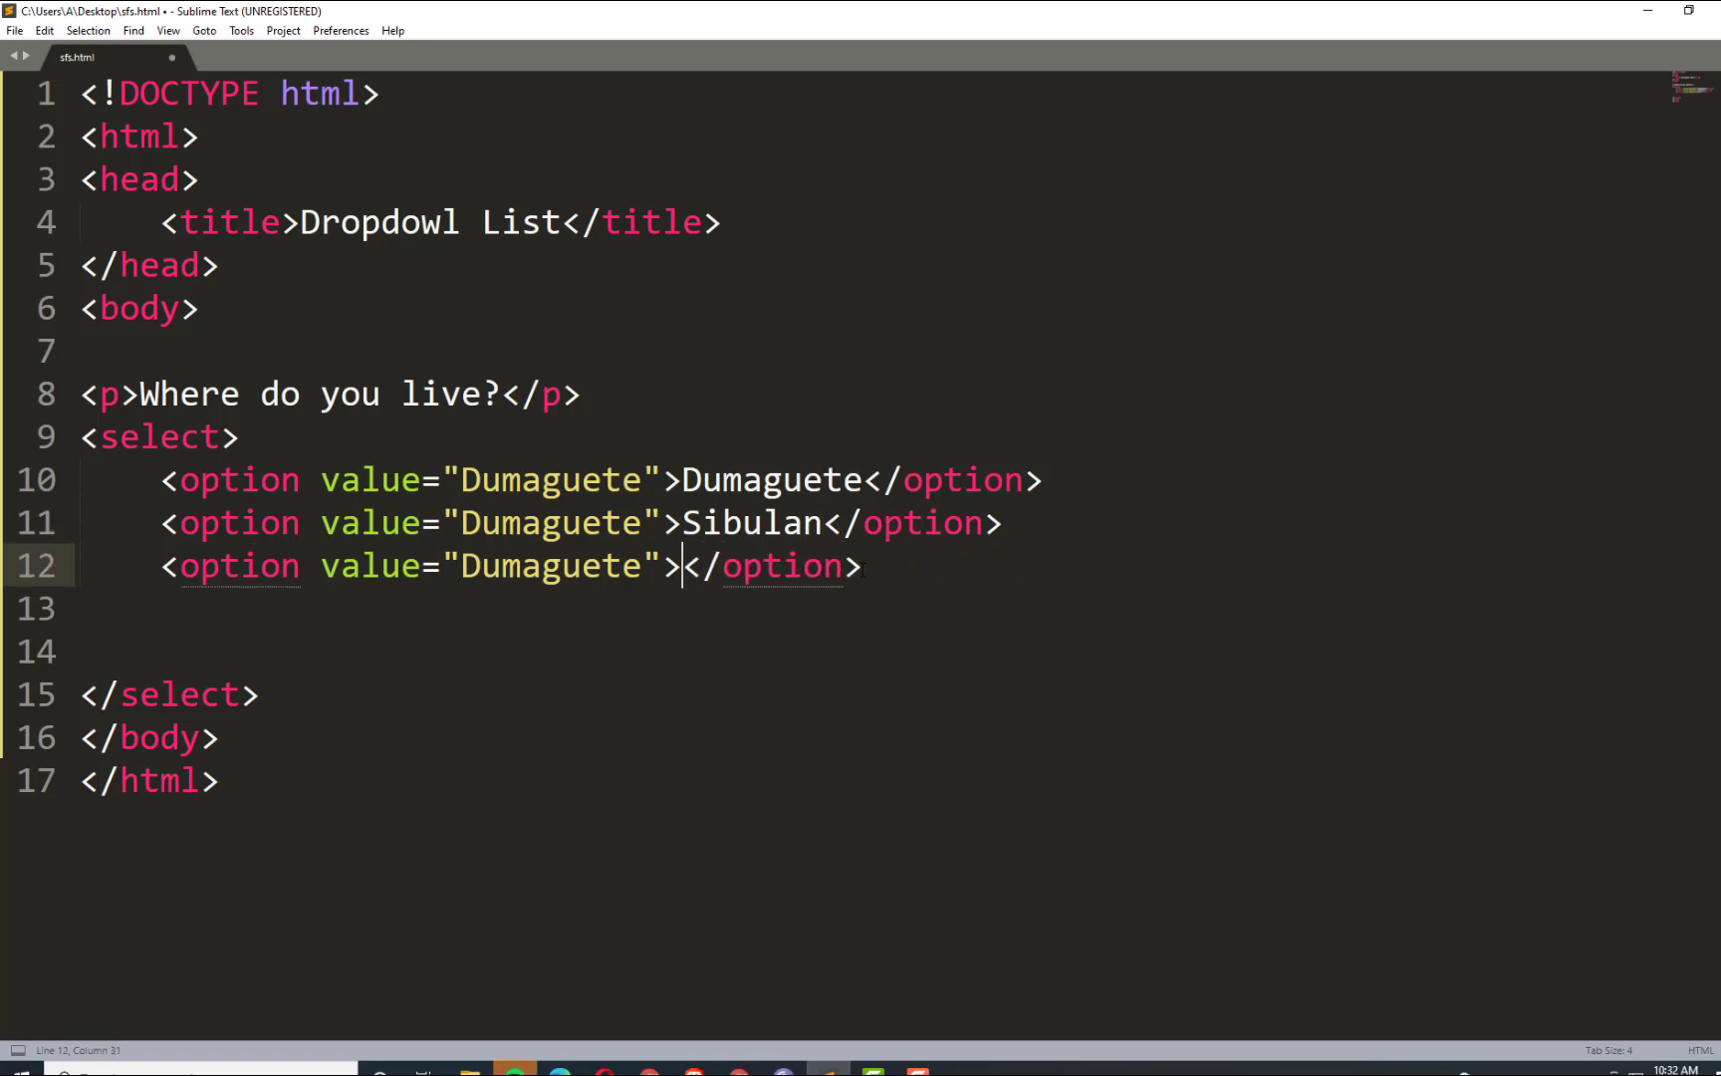
pyautogui.write('Bacong')
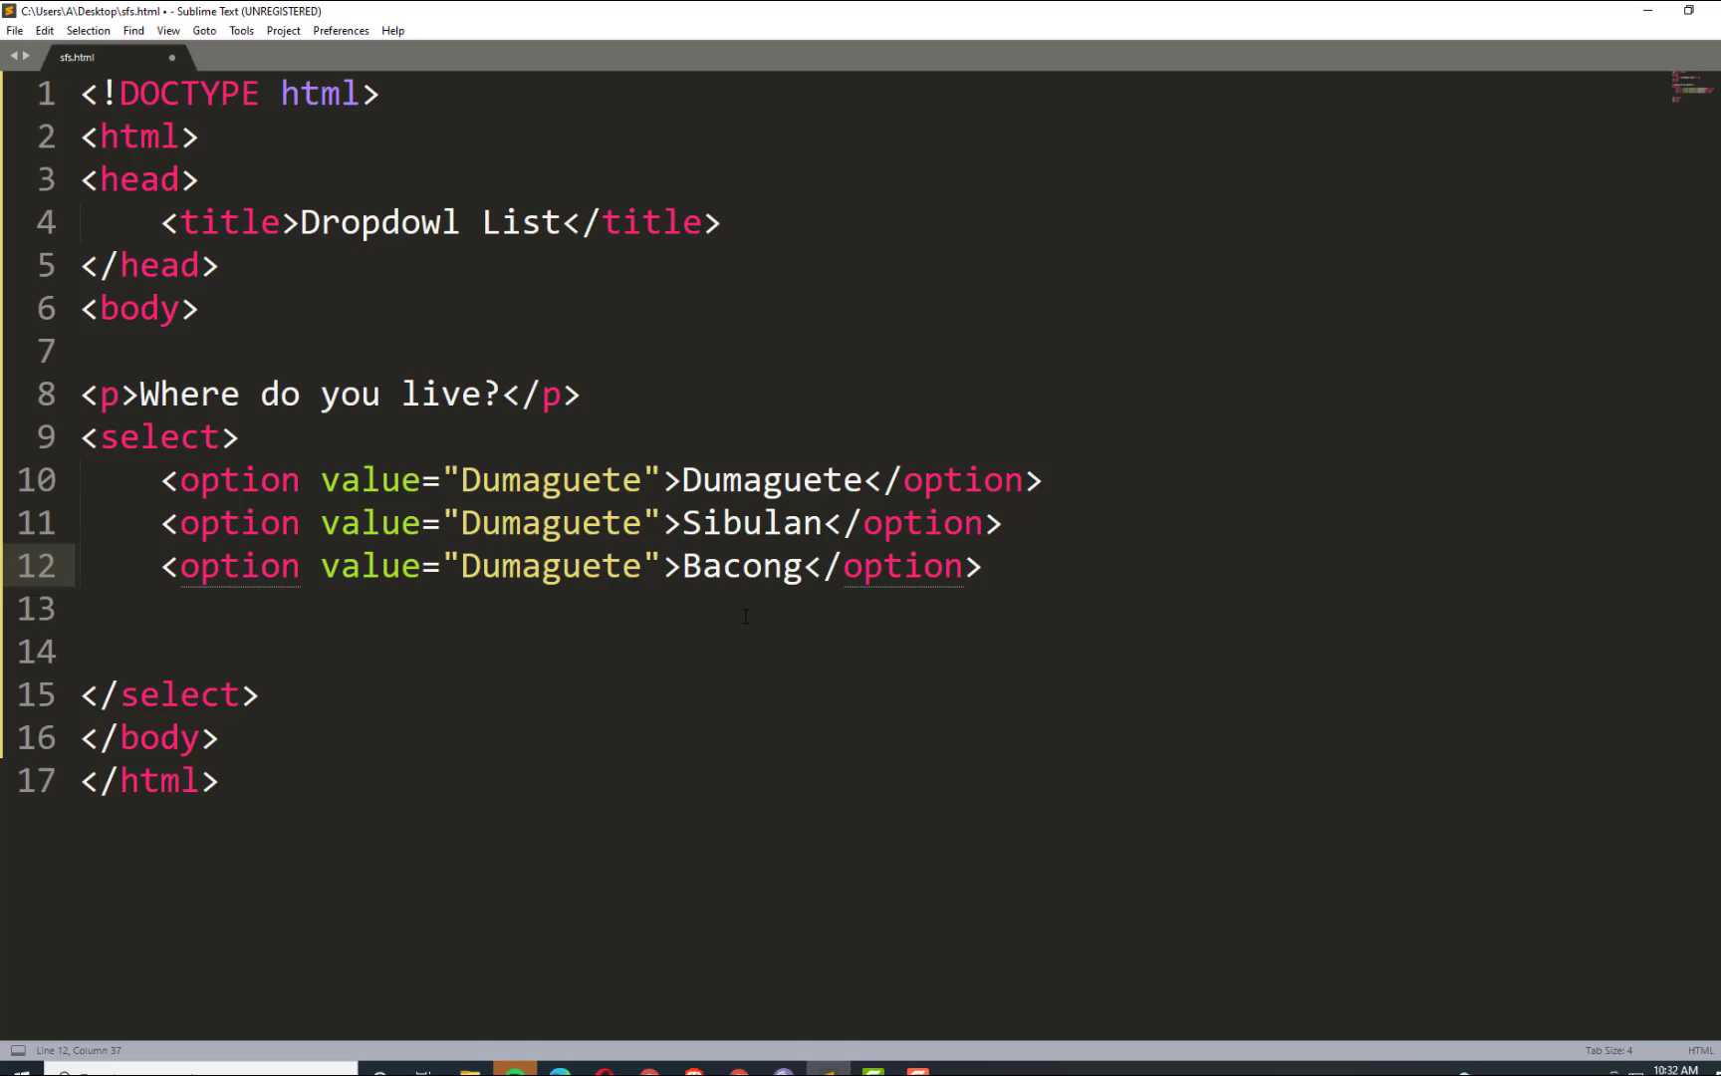
pyautogui.click(645, 632)
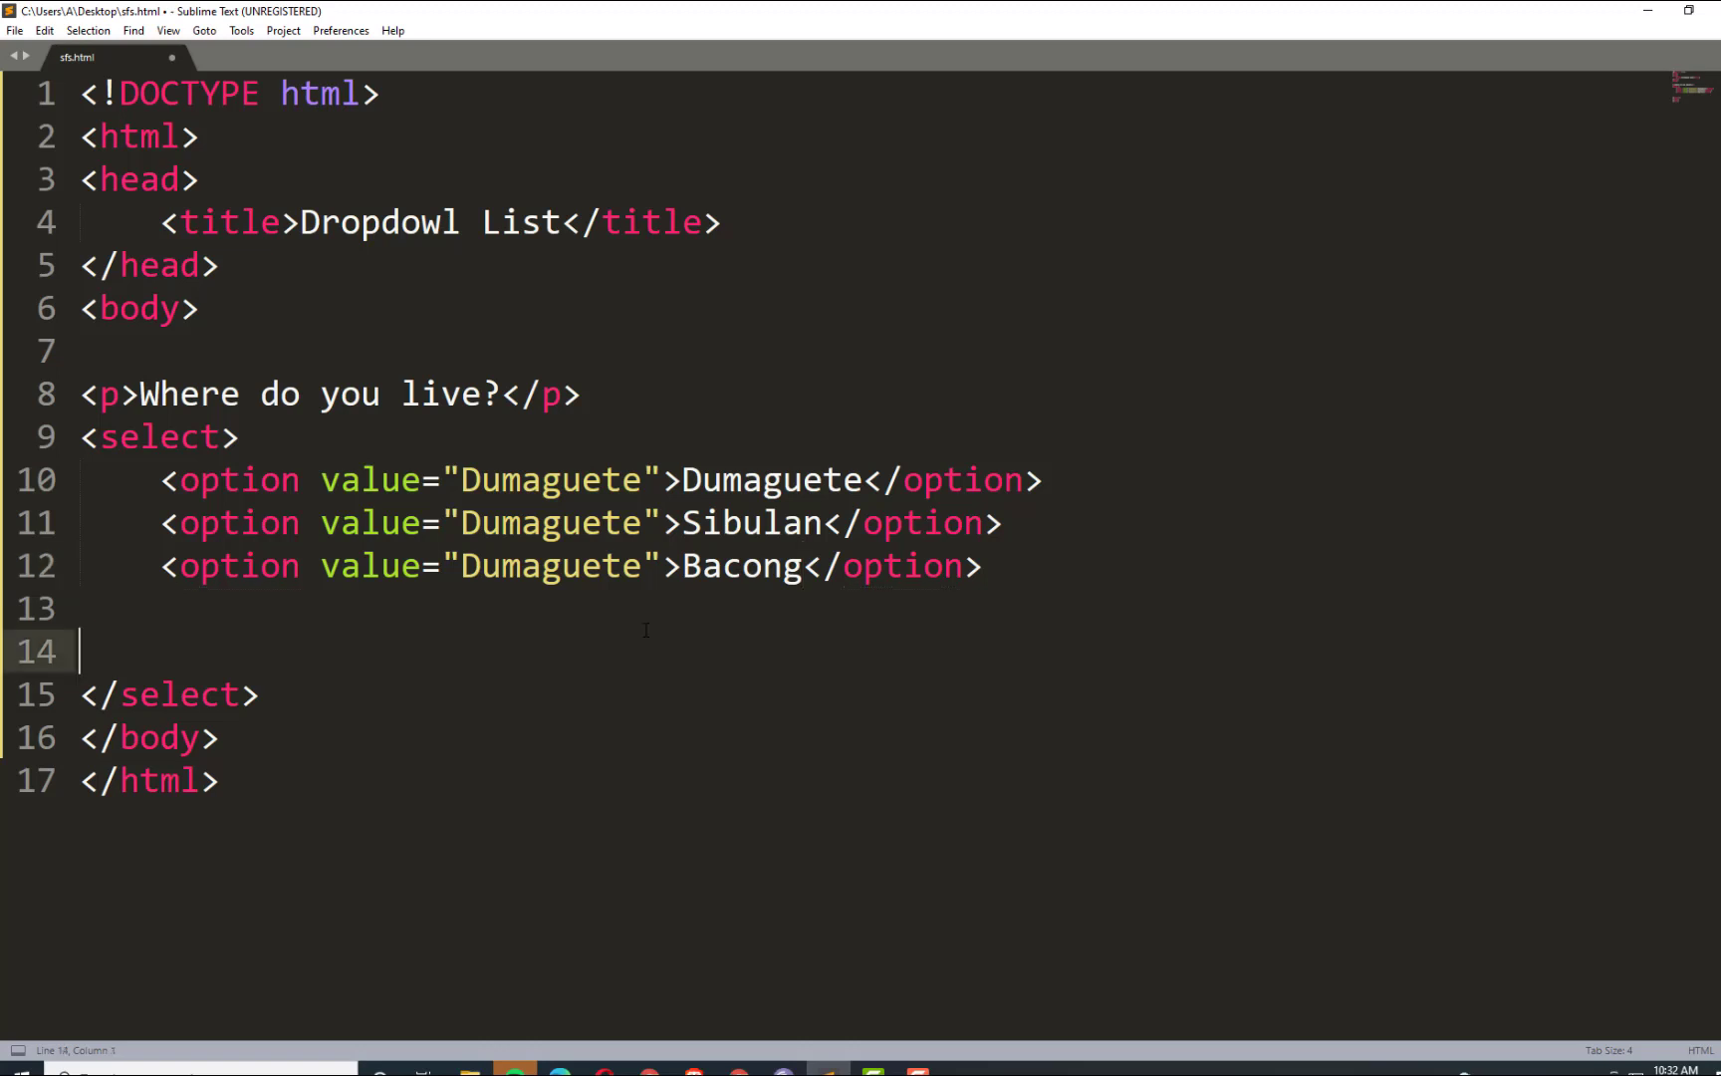
pyautogui.click(430, 594)
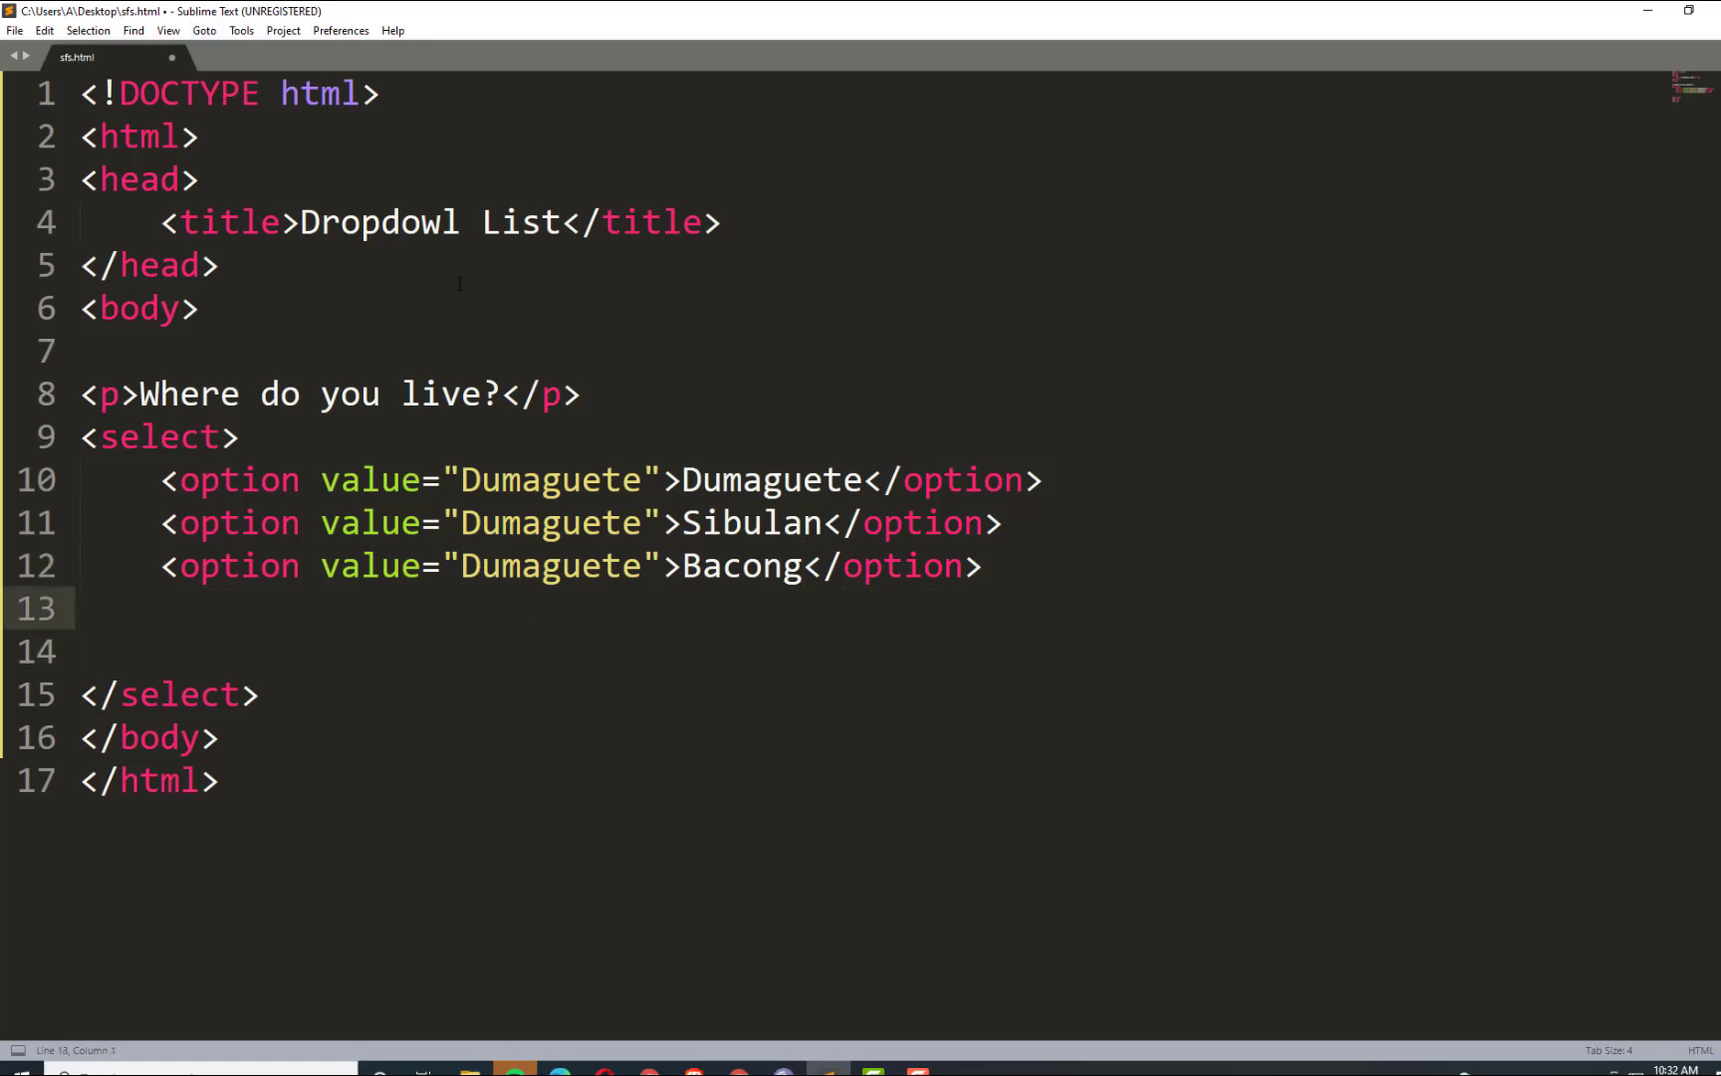
# Fix the page title typo so it reads 'Dropdown List'.
pyautogui.click(454, 225)
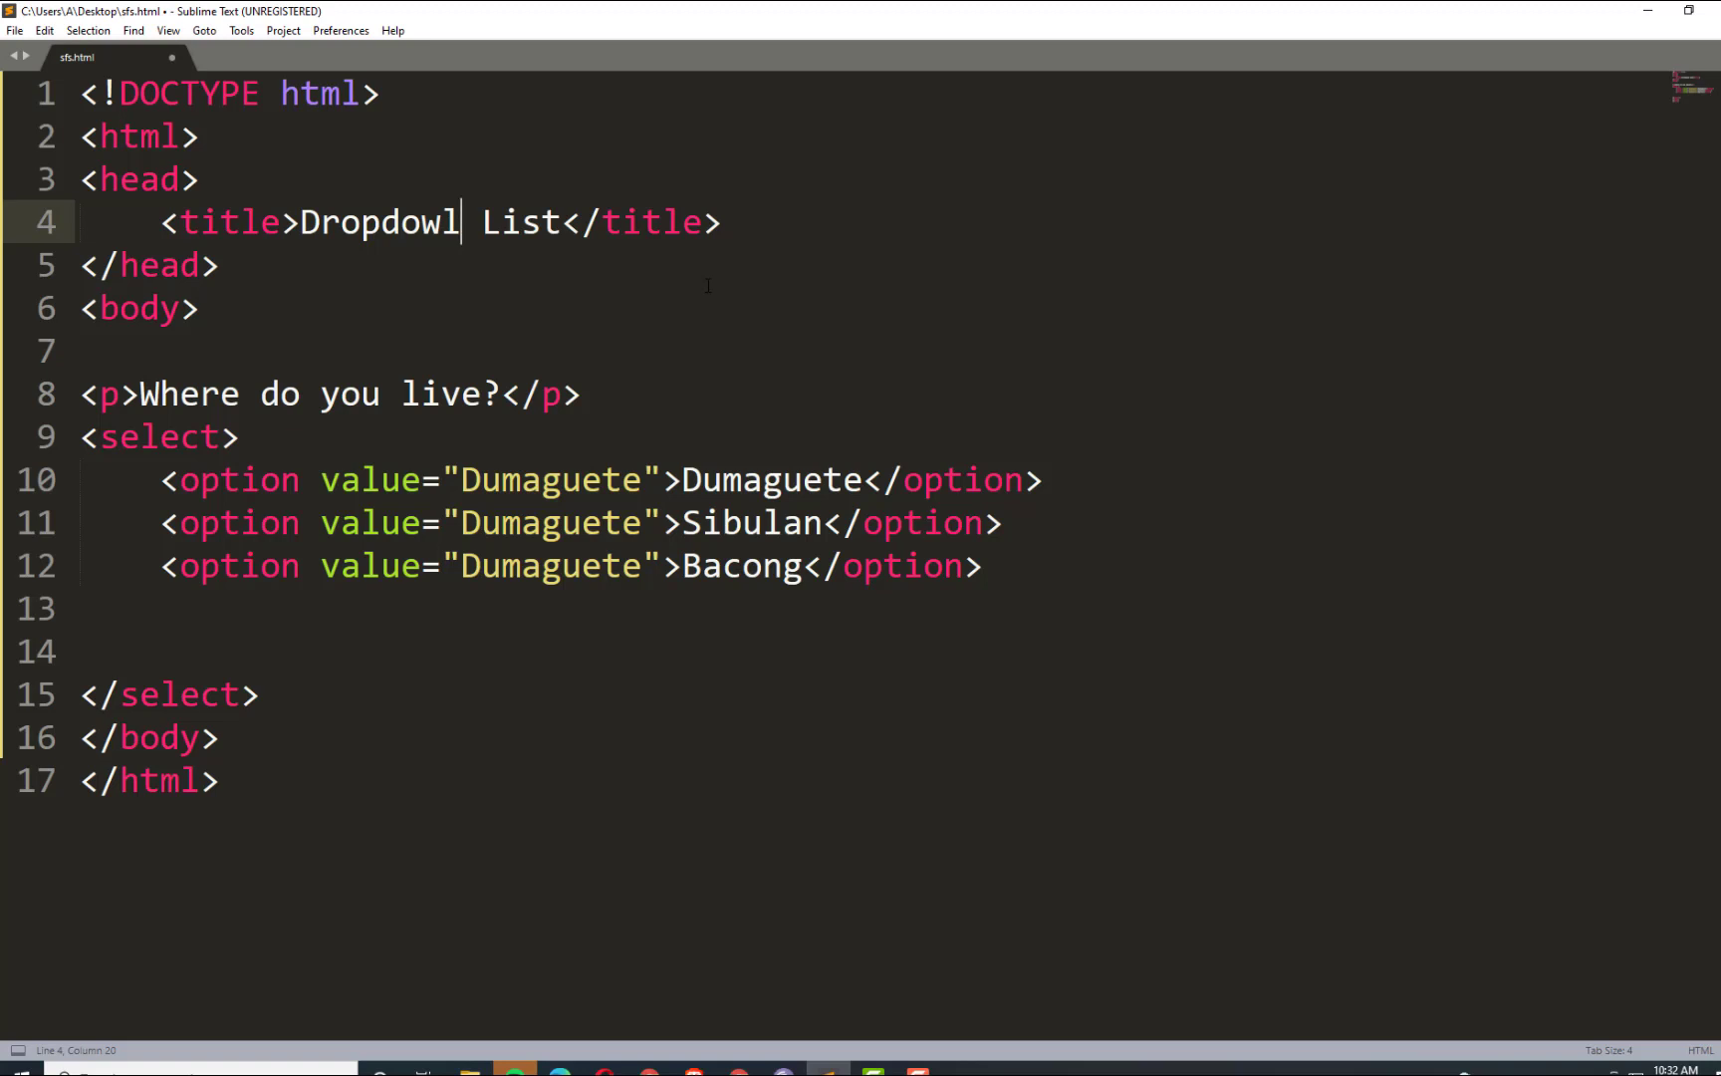
pyautogui.press('BackSpace')
pyautogui.write('n')
pyautogui.click(289, 438)
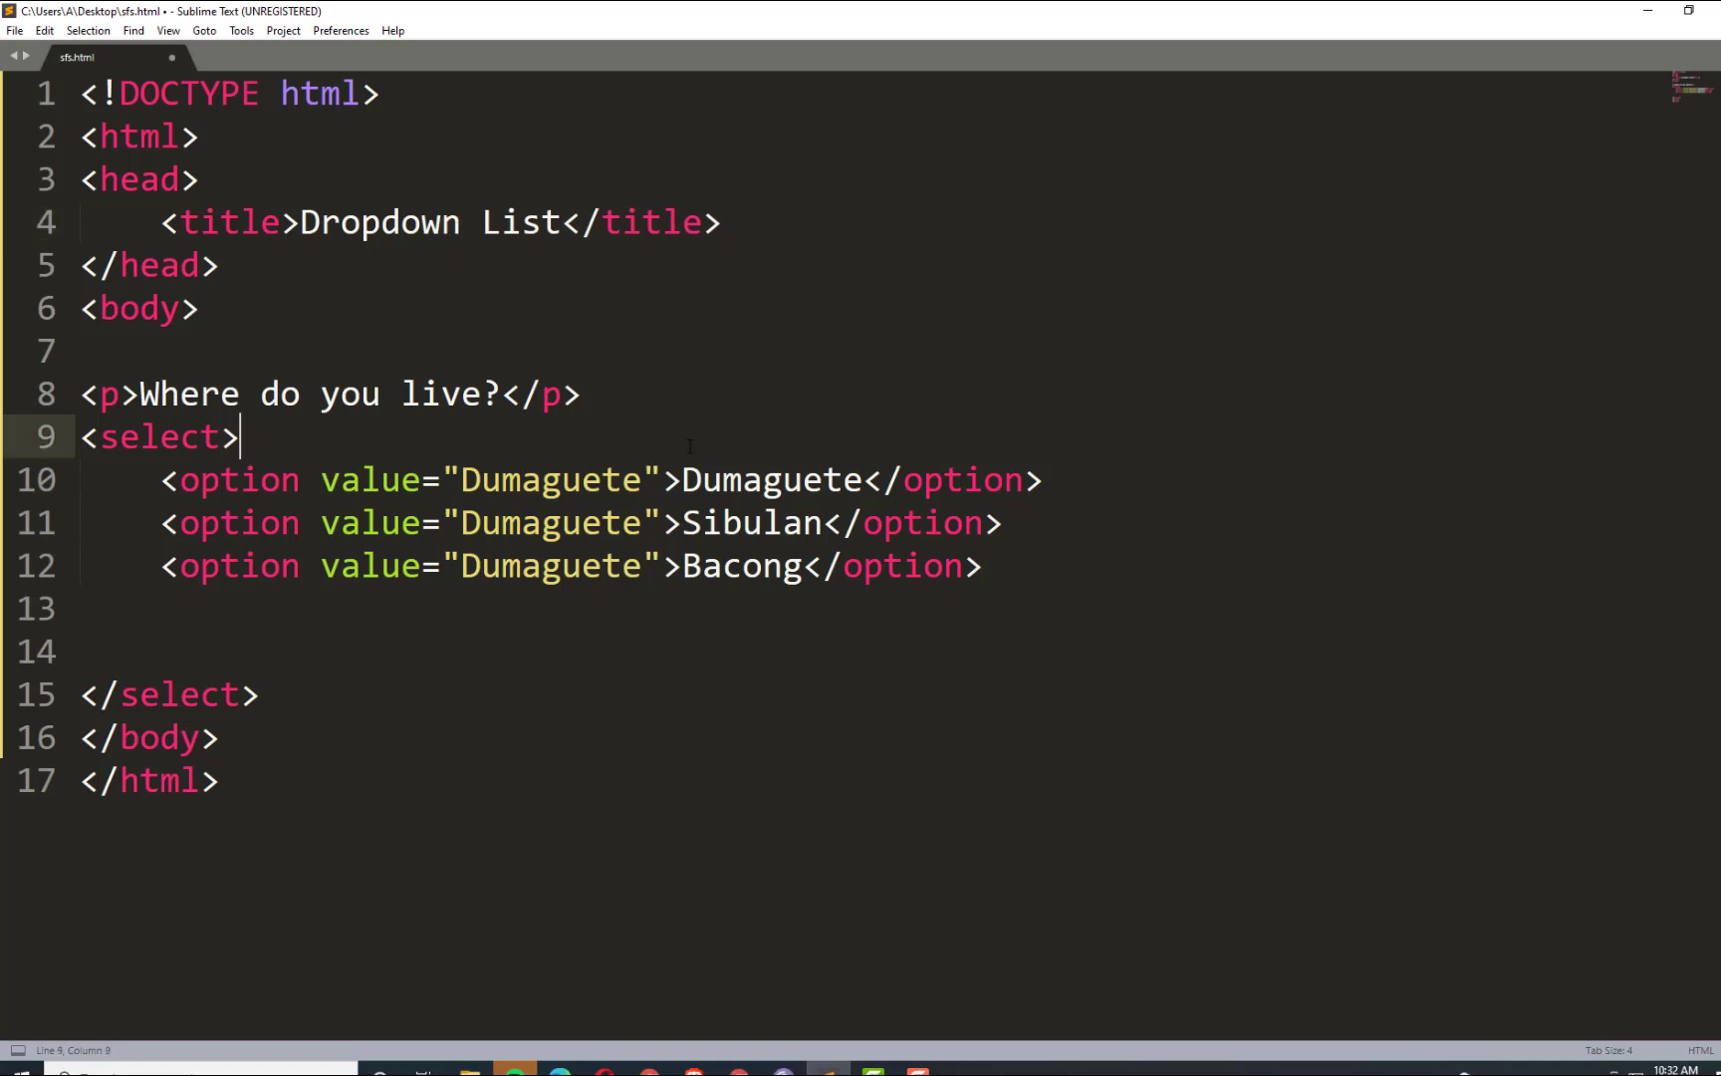
# Delete the blank lines before </select> and choose File > Save As.
pyautogui.click(520, 394)
pyautogui.click(119, 651)
pyautogui.press('BackSpace')
pyautogui.press('BackSpace')
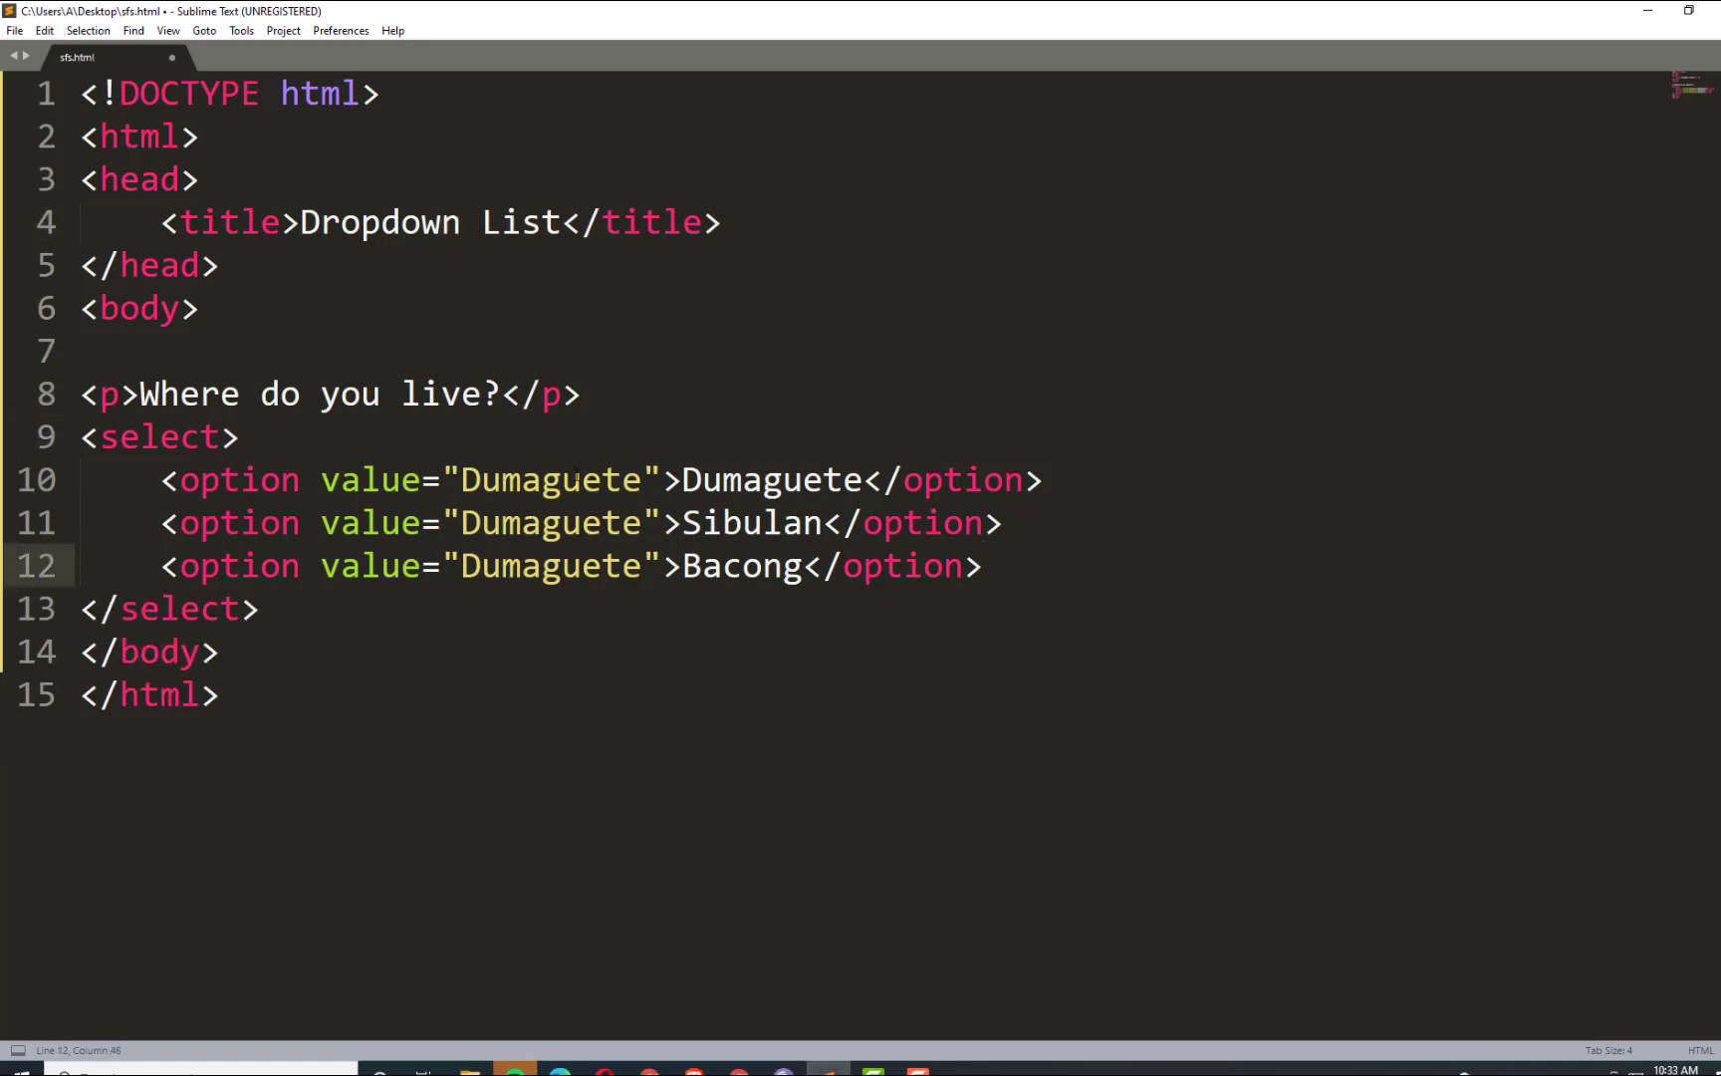
pyautogui.click(747, 480)
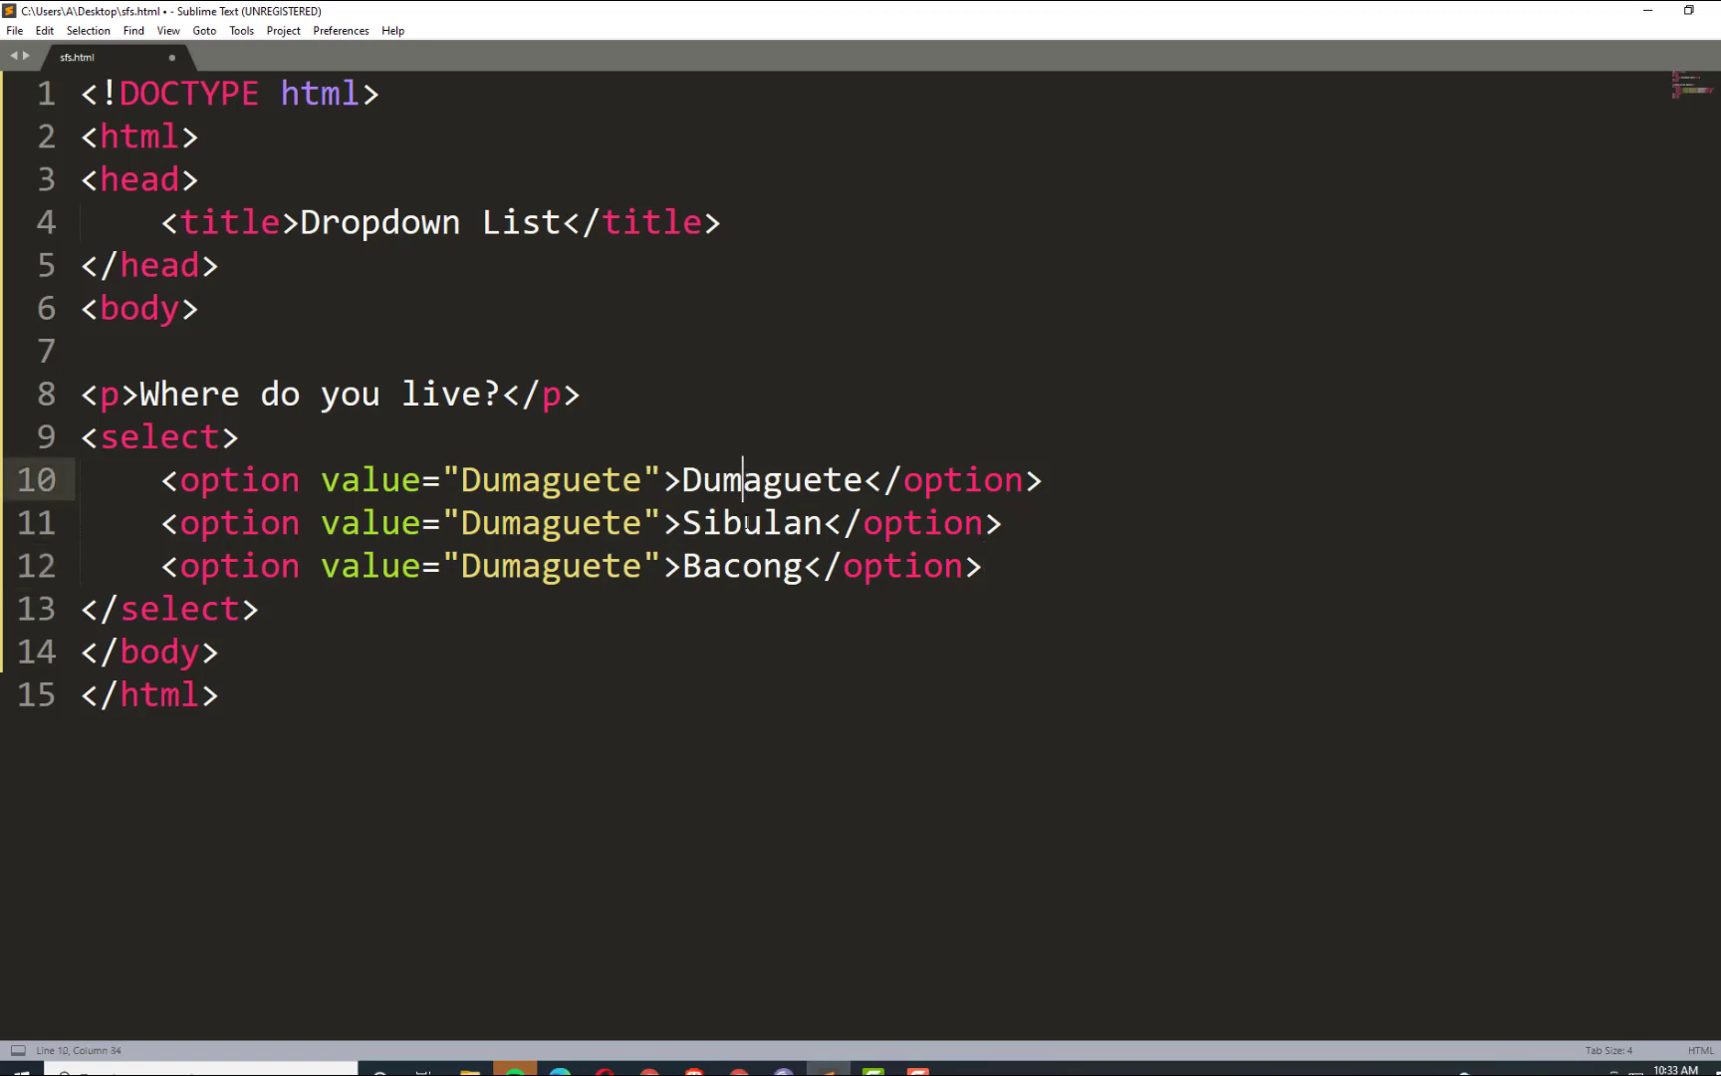
pyautogui.click(745, 521)
pyautogui.click(745, 566)
pyautogui.press('Up')
pyautogui.press('Up')
pyautogui.press('Up')
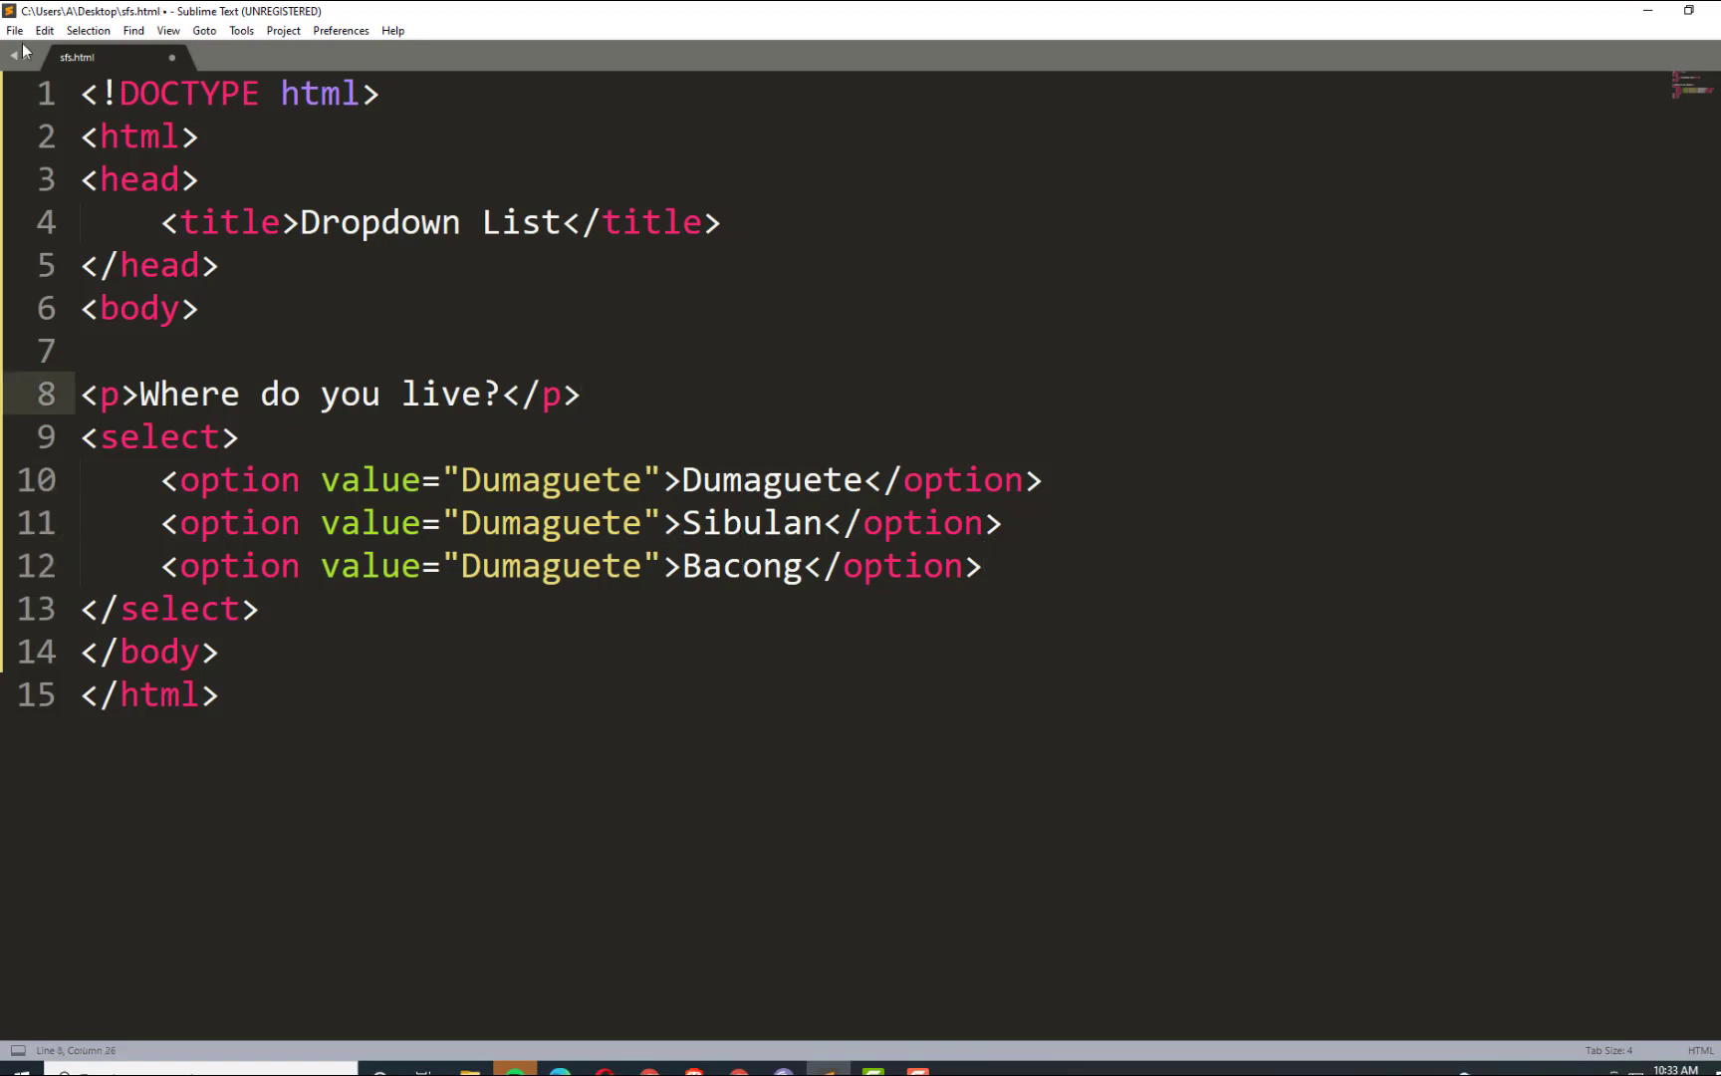
pyautogui.click(15, 30)
pyautogui.click(65, 213)
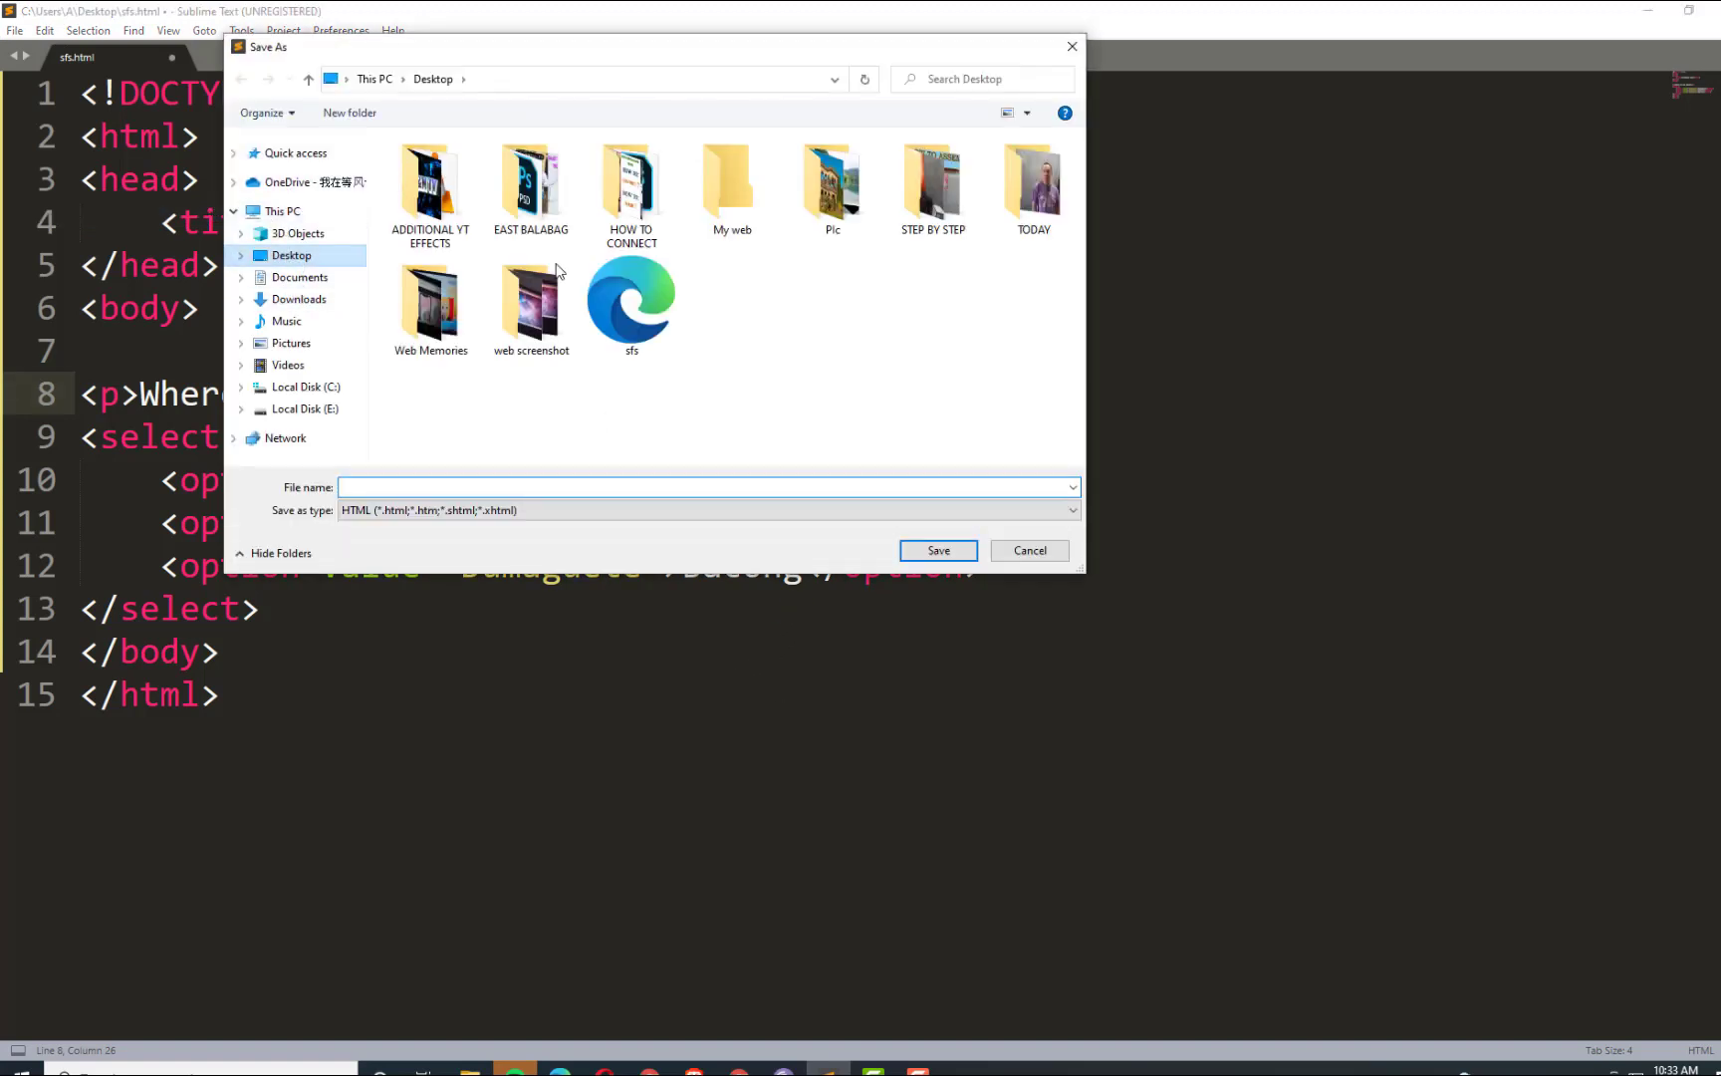
# Save the page as Index.html in the My web folder.
pyautogui.doubleClick(739, 206)
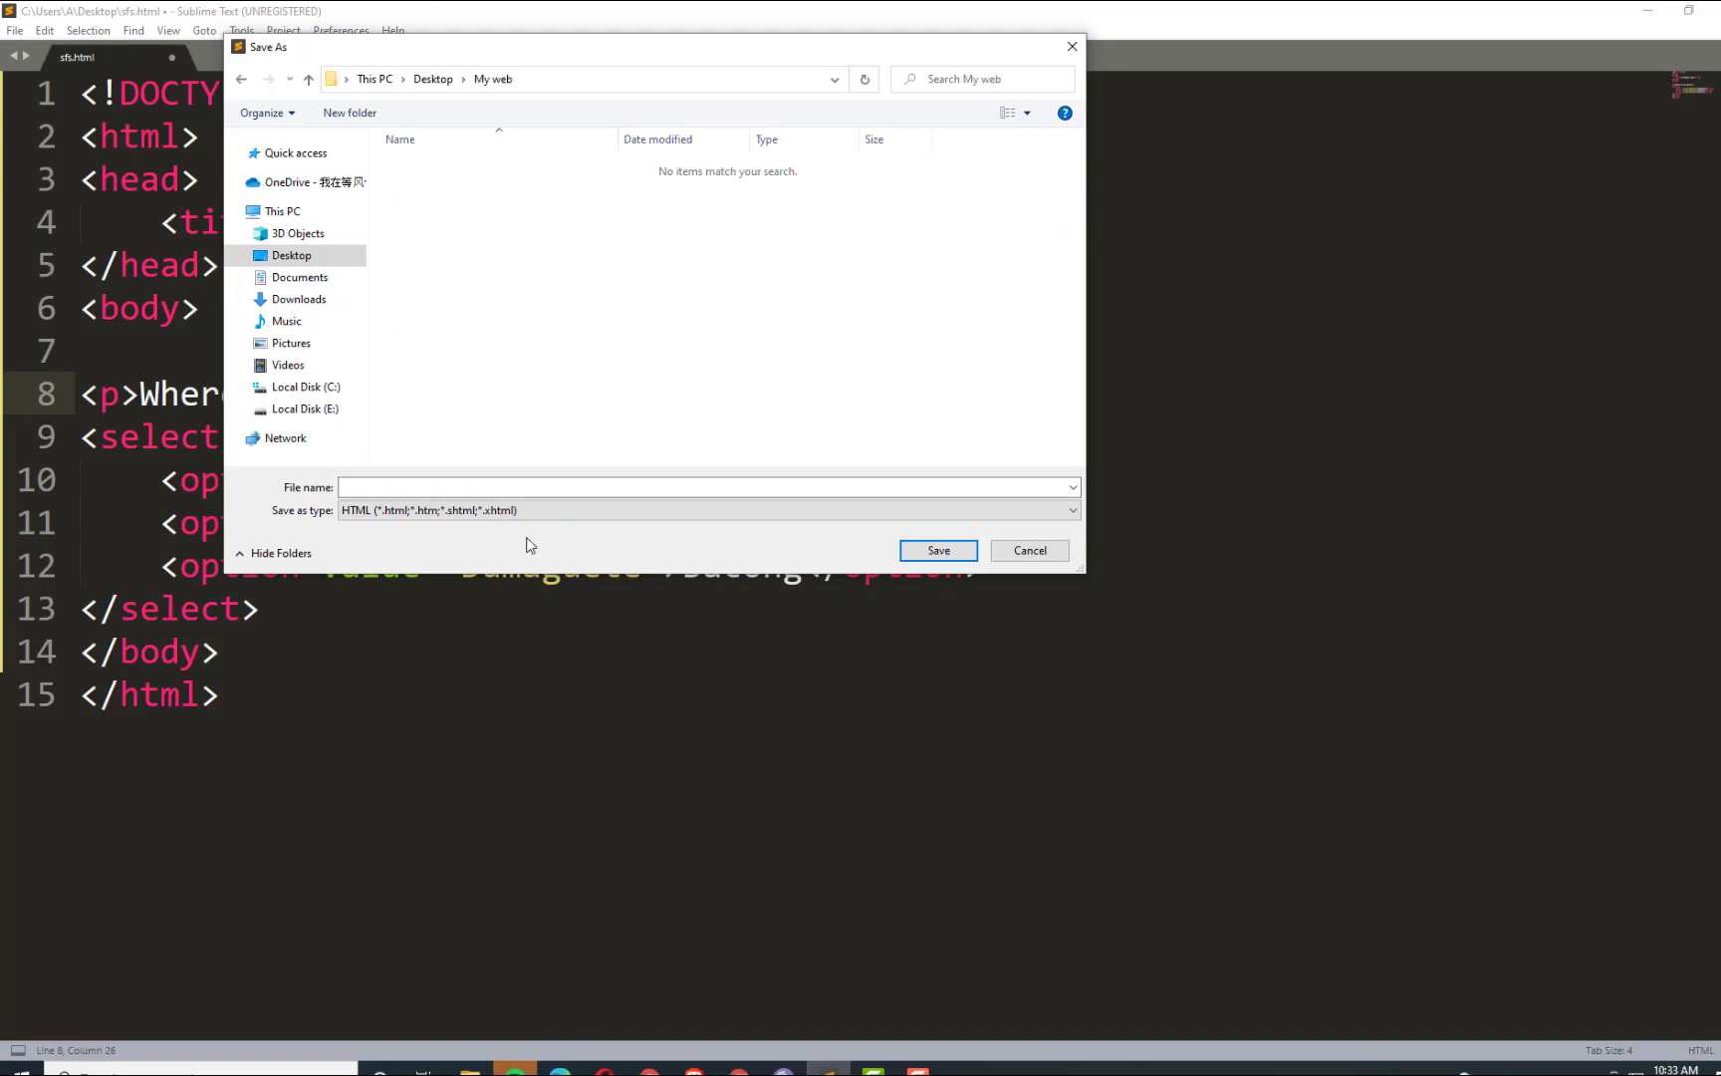
pyautogui.click(543, 490)
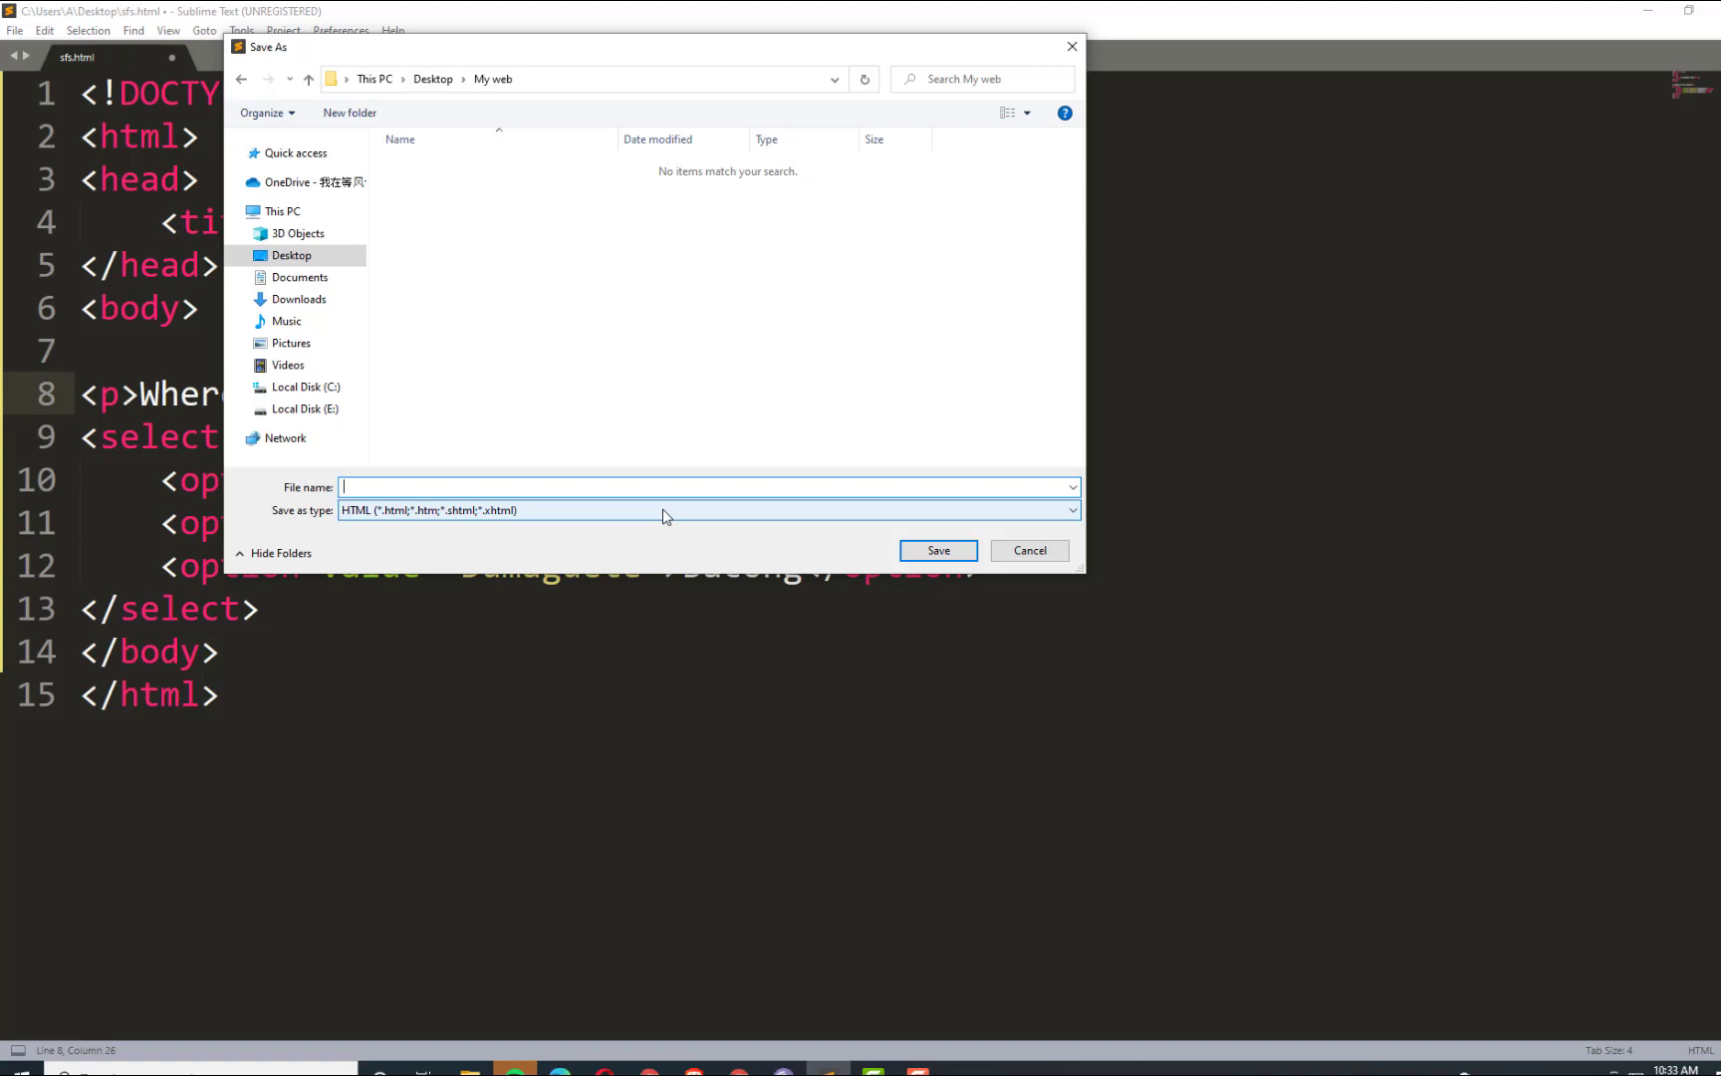
pyautogui.write('Index.')
pyautogui.write('htmol')
pyautogui.press('BackSpace')
pyautogui.press('Return')
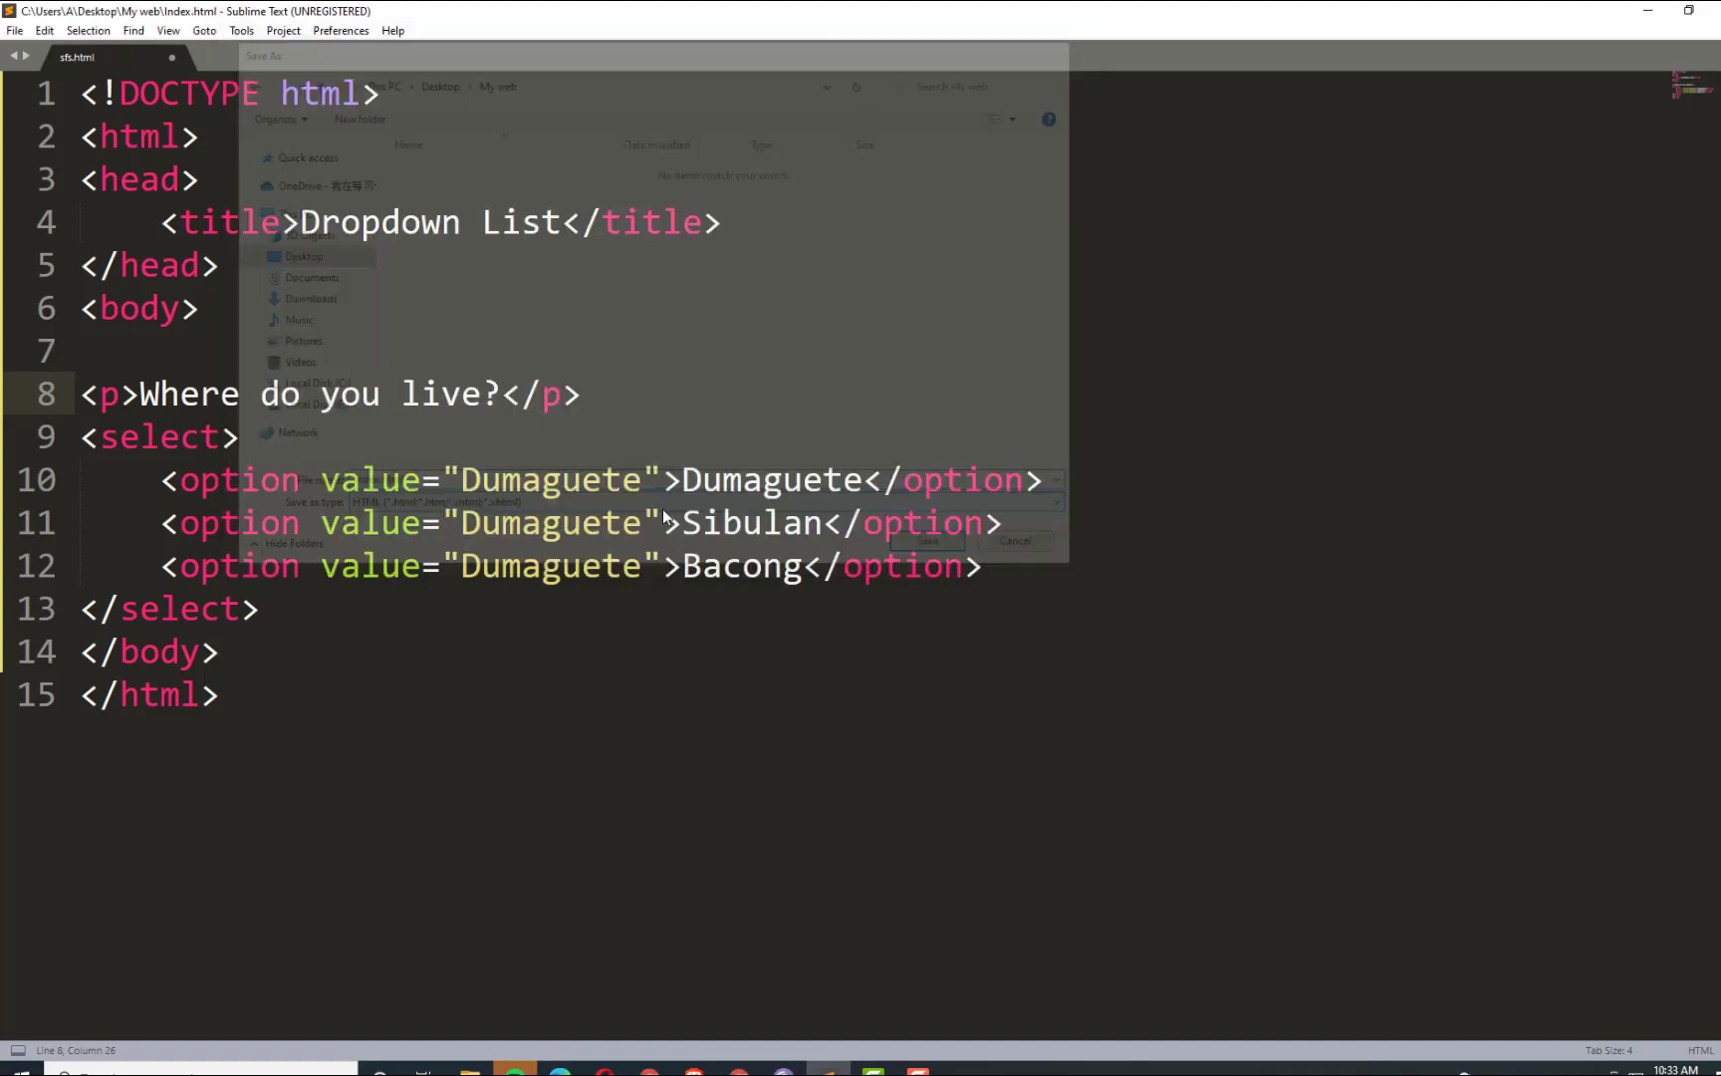
# Open the My web folder in File Explorer.
pyautogui.click(695, 364)
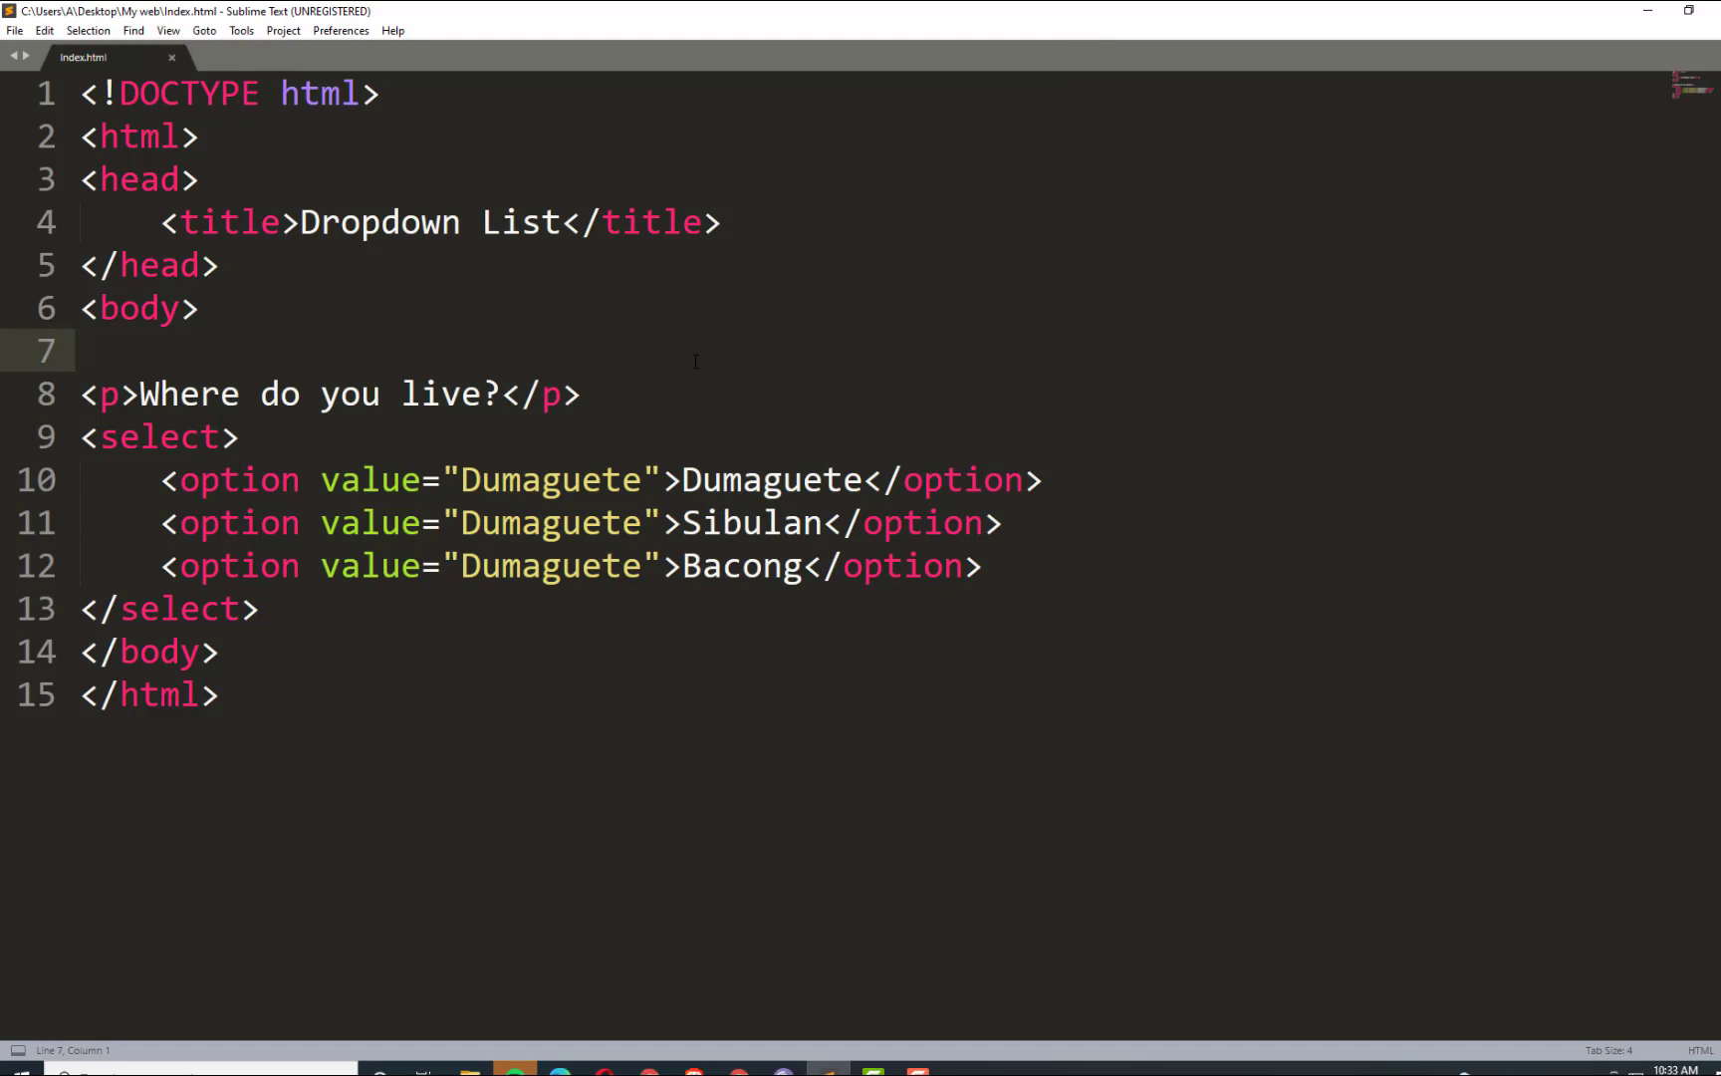
pyautogui.hotkey('ctrl', 's')
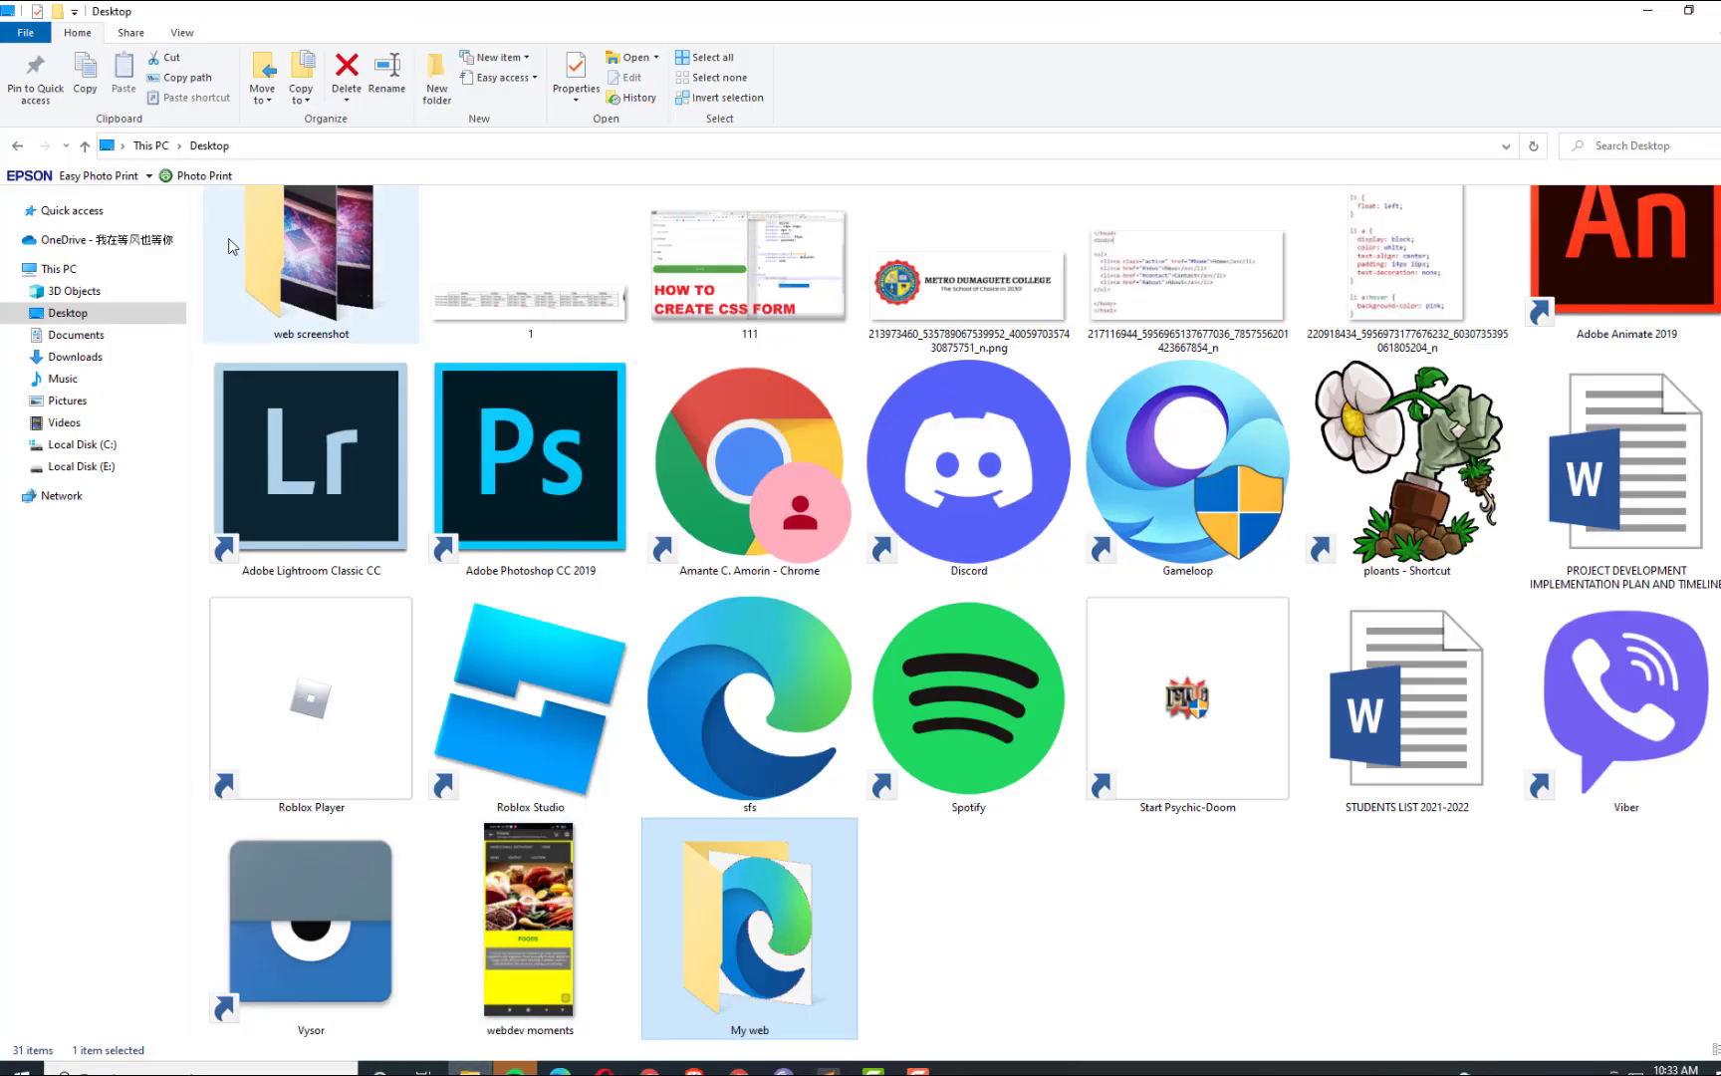
pyautogui.moveTo(76, 291)
pyautogui.click(72, 315)
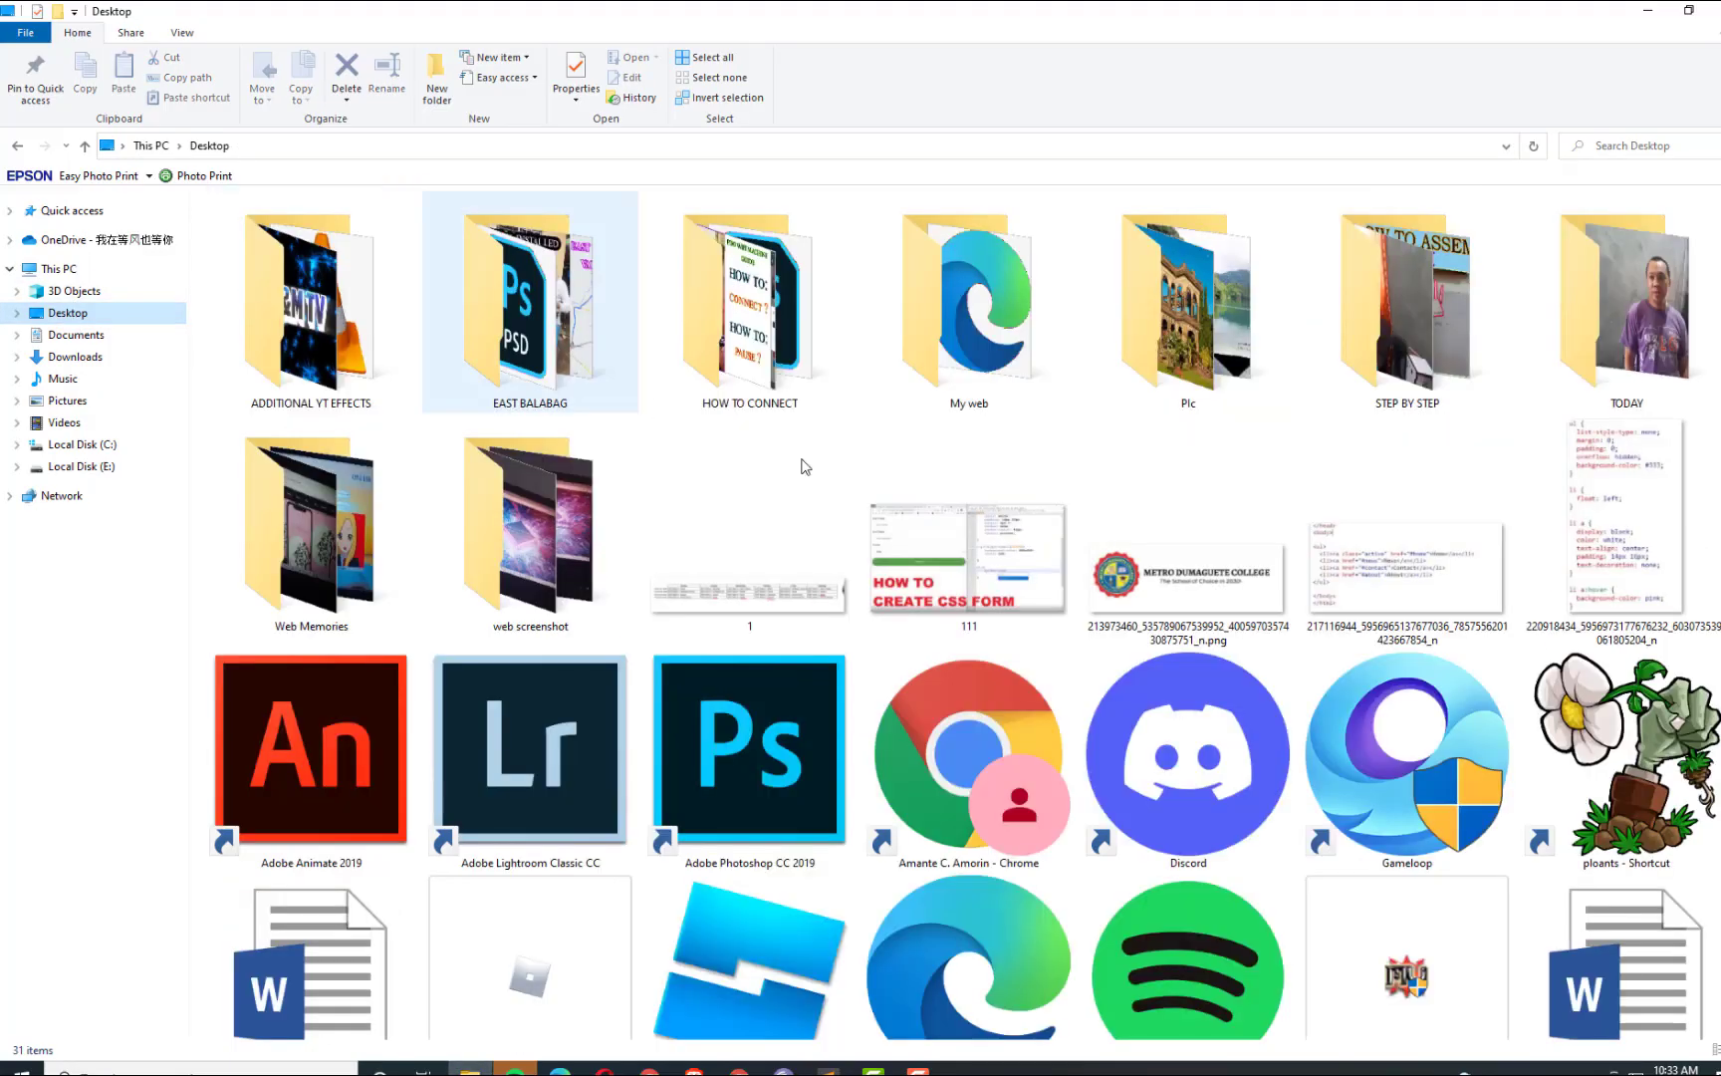
pyautogui.doubleClick(984, 303)
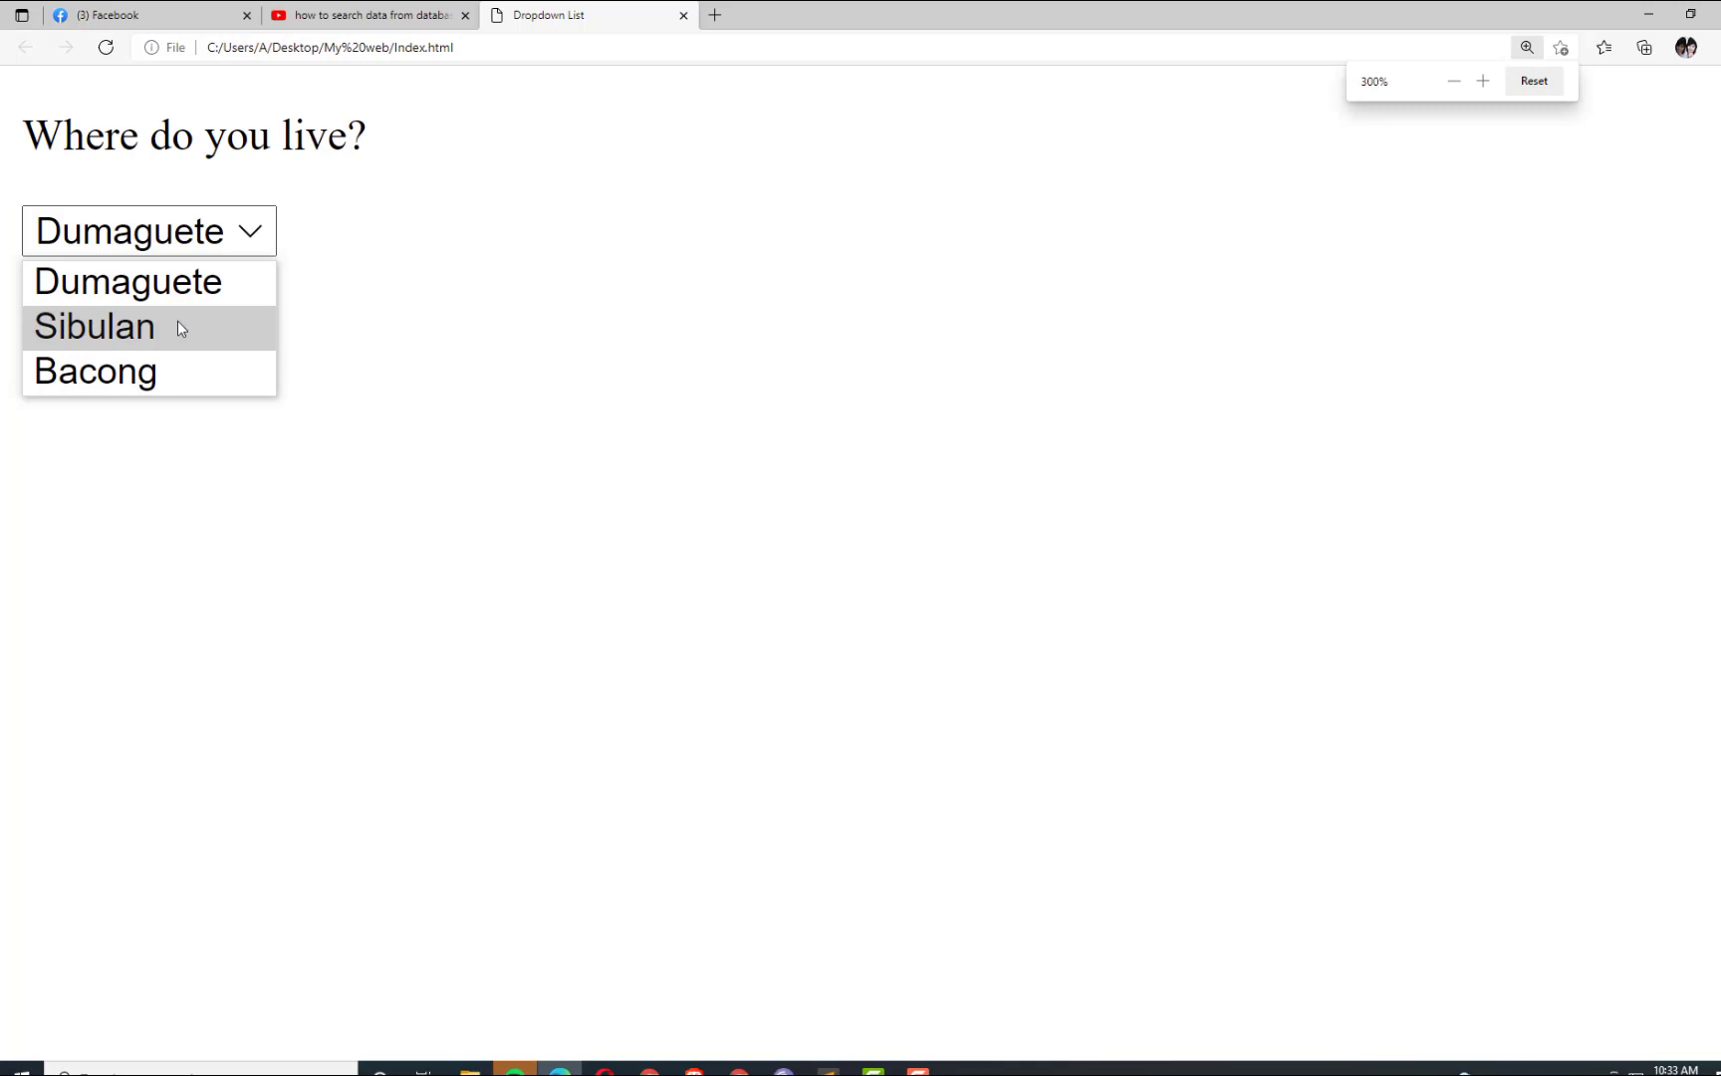
# In Edge, test the dropdown by picking Dumaguete, Sibulan and Bacong, then return to Sublime Text.
pyautogui.click(177, 323)
pyautogui.click(201, 237)
pyautogui.click(181, 362)
pyautogui.click(192, 216)
pyautogui.click(190, 284)
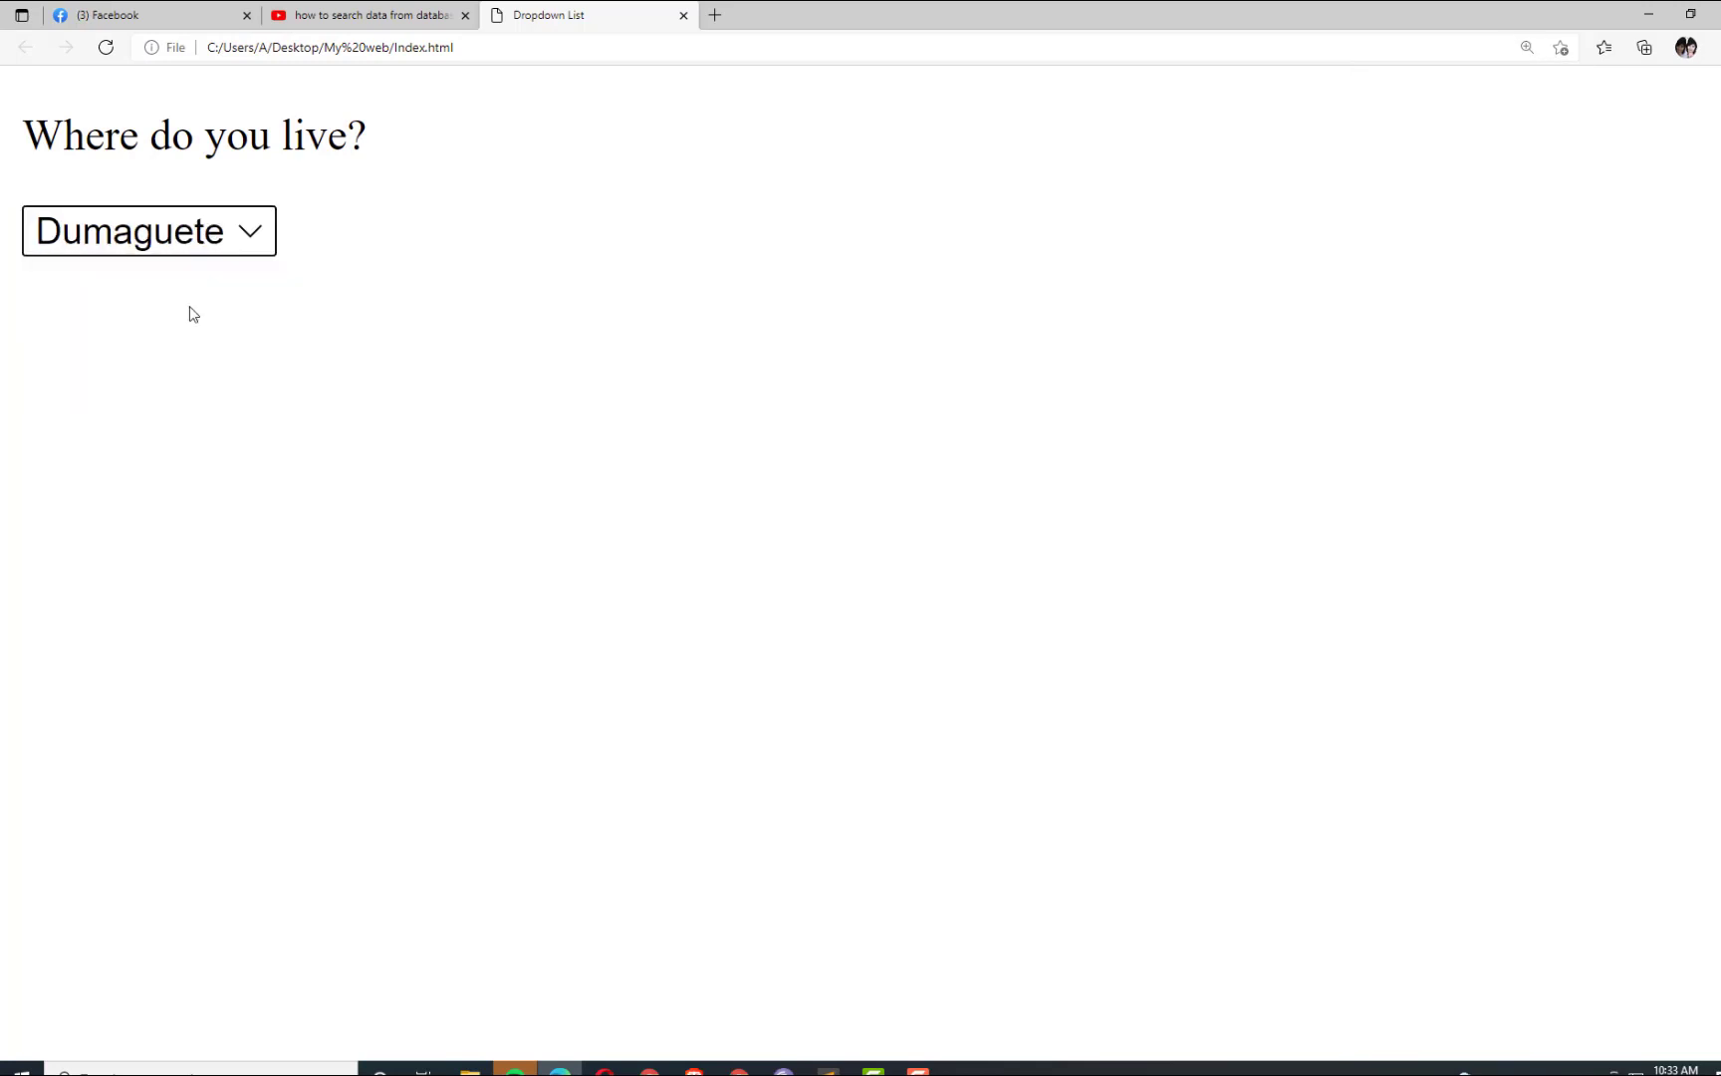
pyautogui.click(254, 230)
pyautogui.click(154, 324)
pyautogui.click(199, 231)
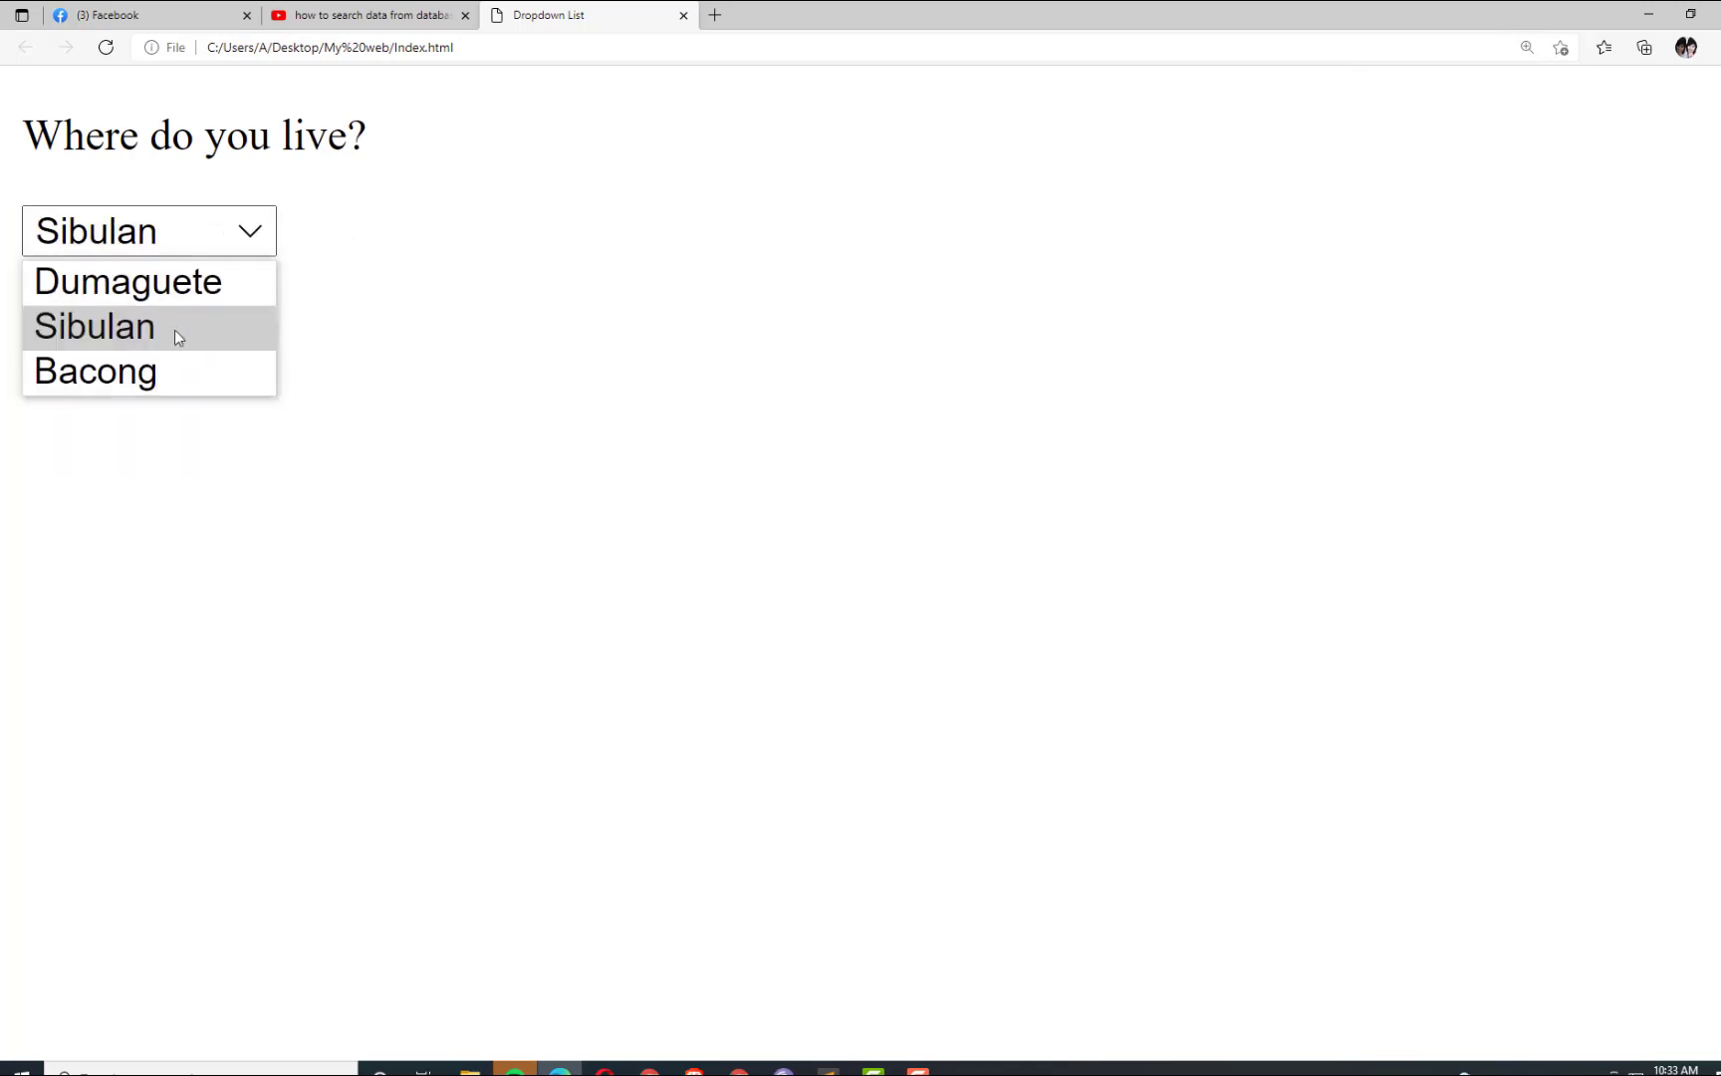
pyautogui.click(149, 368)
pyautogui.hotkey('alt', 'Tab')
pyautogui.hotkey('alt', 'Tab')
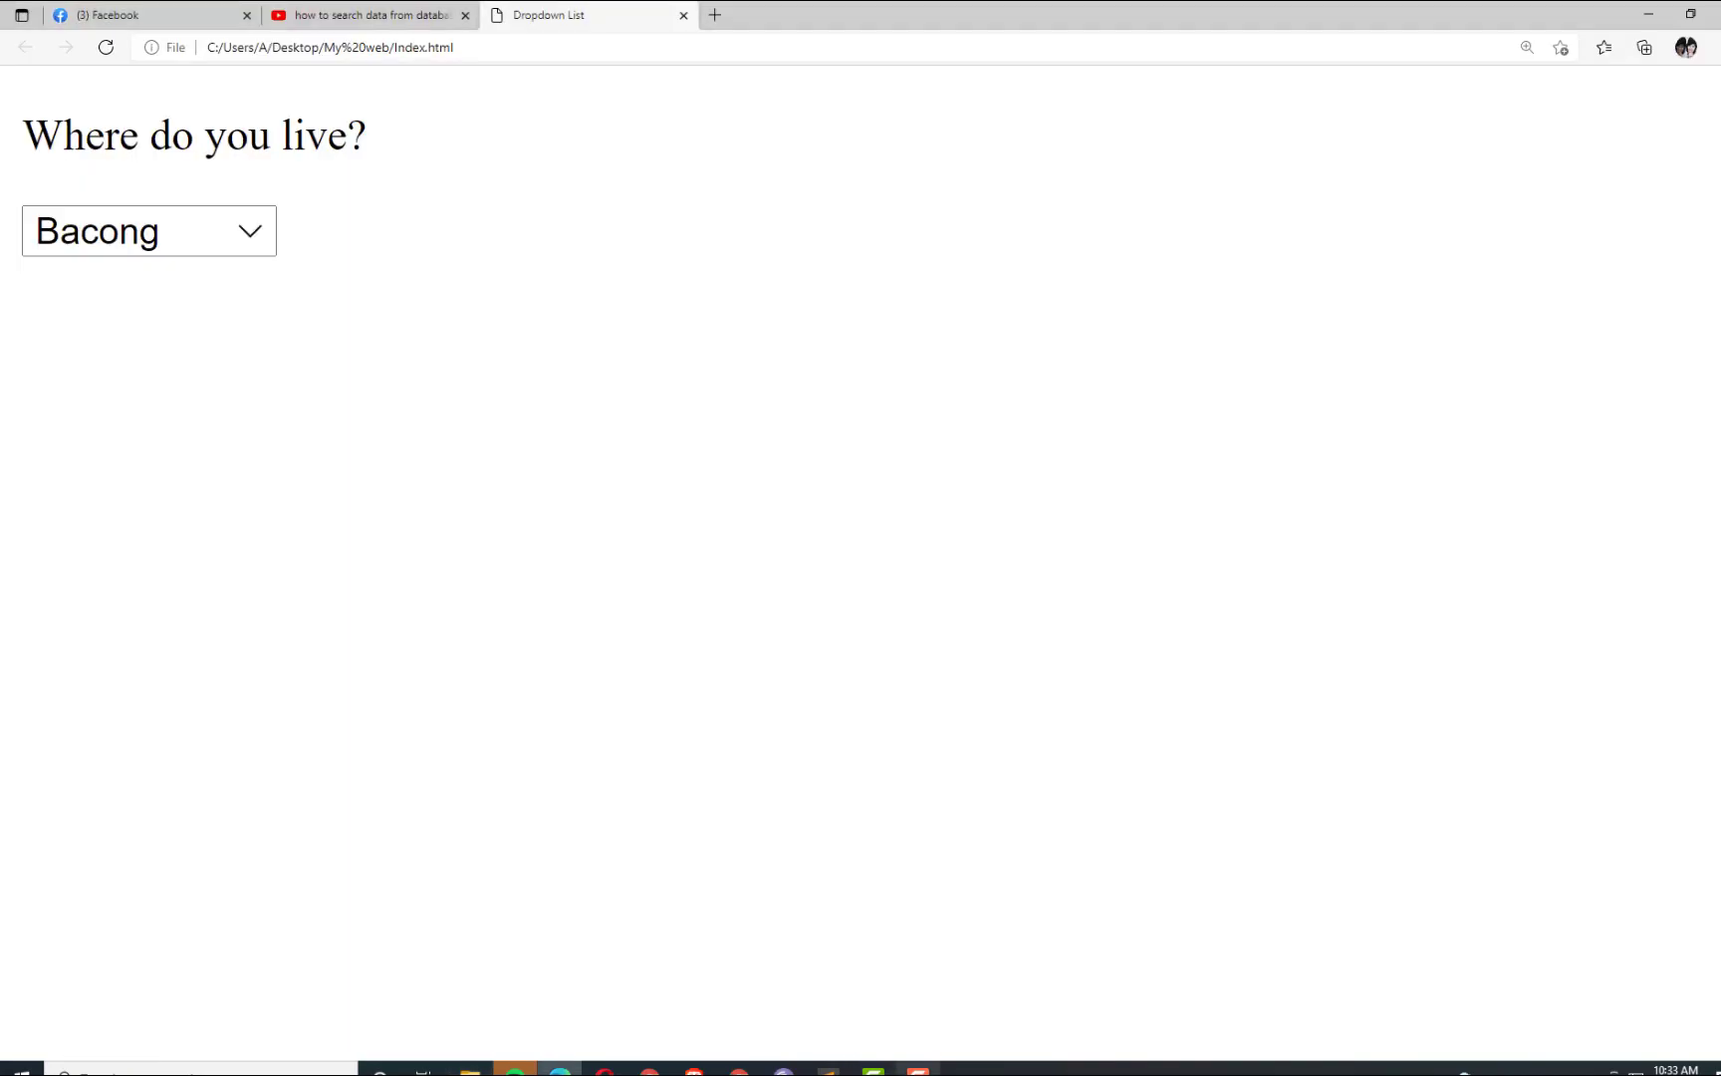
pyautogui.hotkey('alt', 'Tab')
pyautogui.click(588, 394)
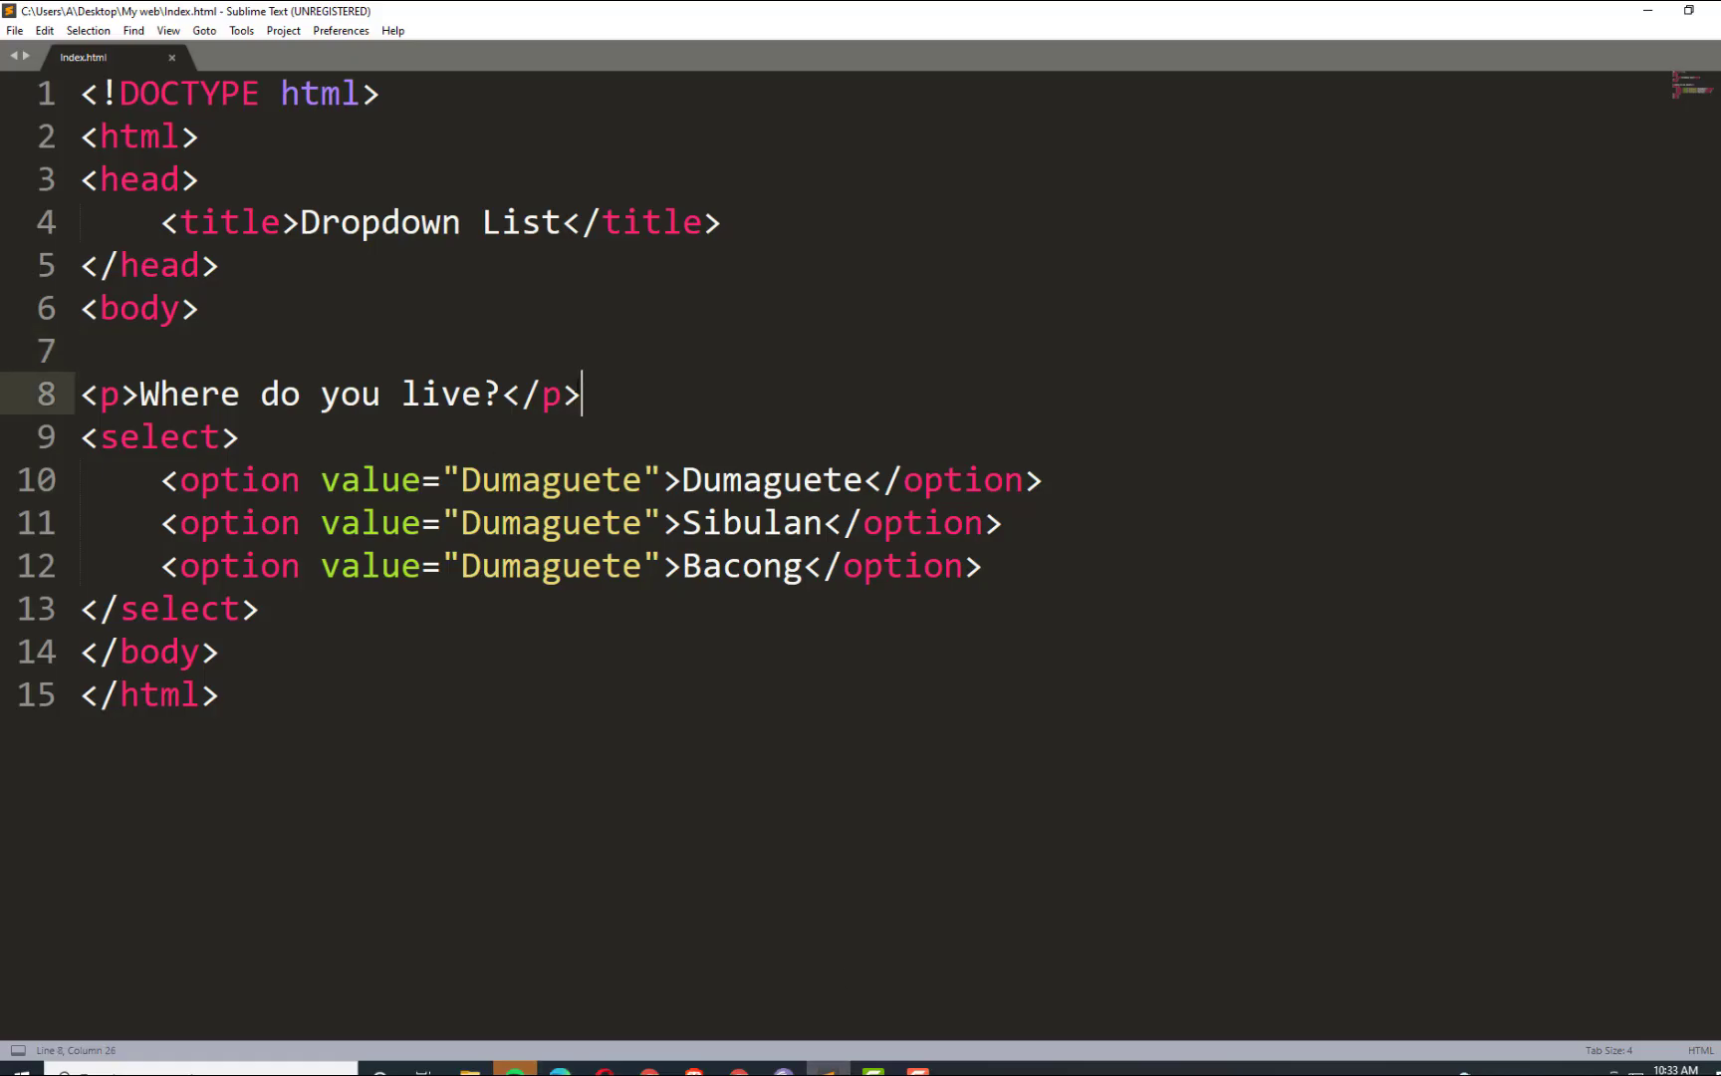